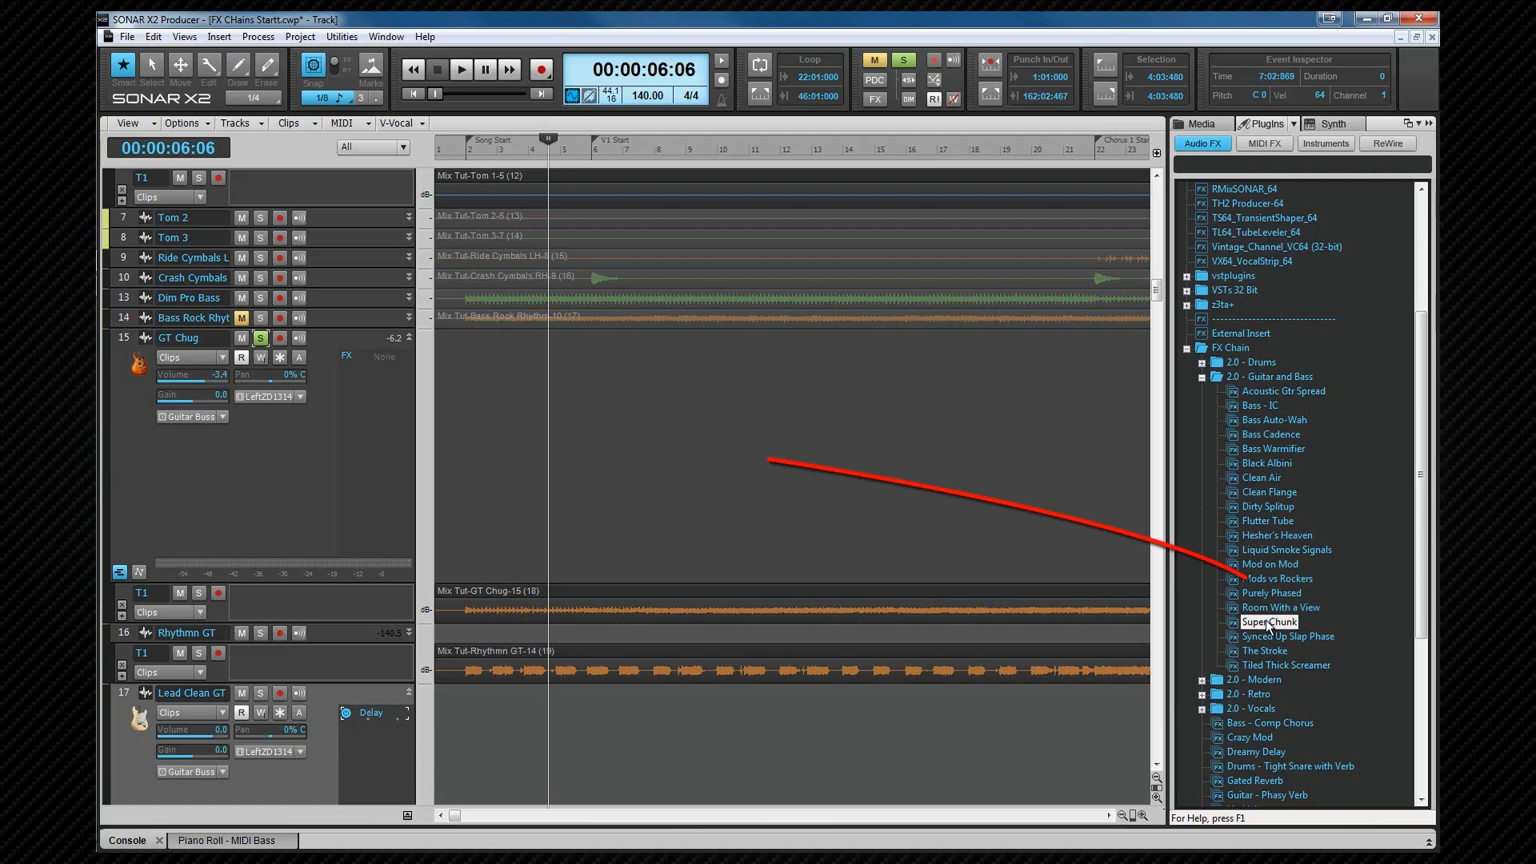
Add the Super Chunk FX chain to the GT Chug track and play the track with the chain bypassed.
{"action": "left_click_drag", "start_coordinate": [1266, 621], "coordinate": [666, 452]}
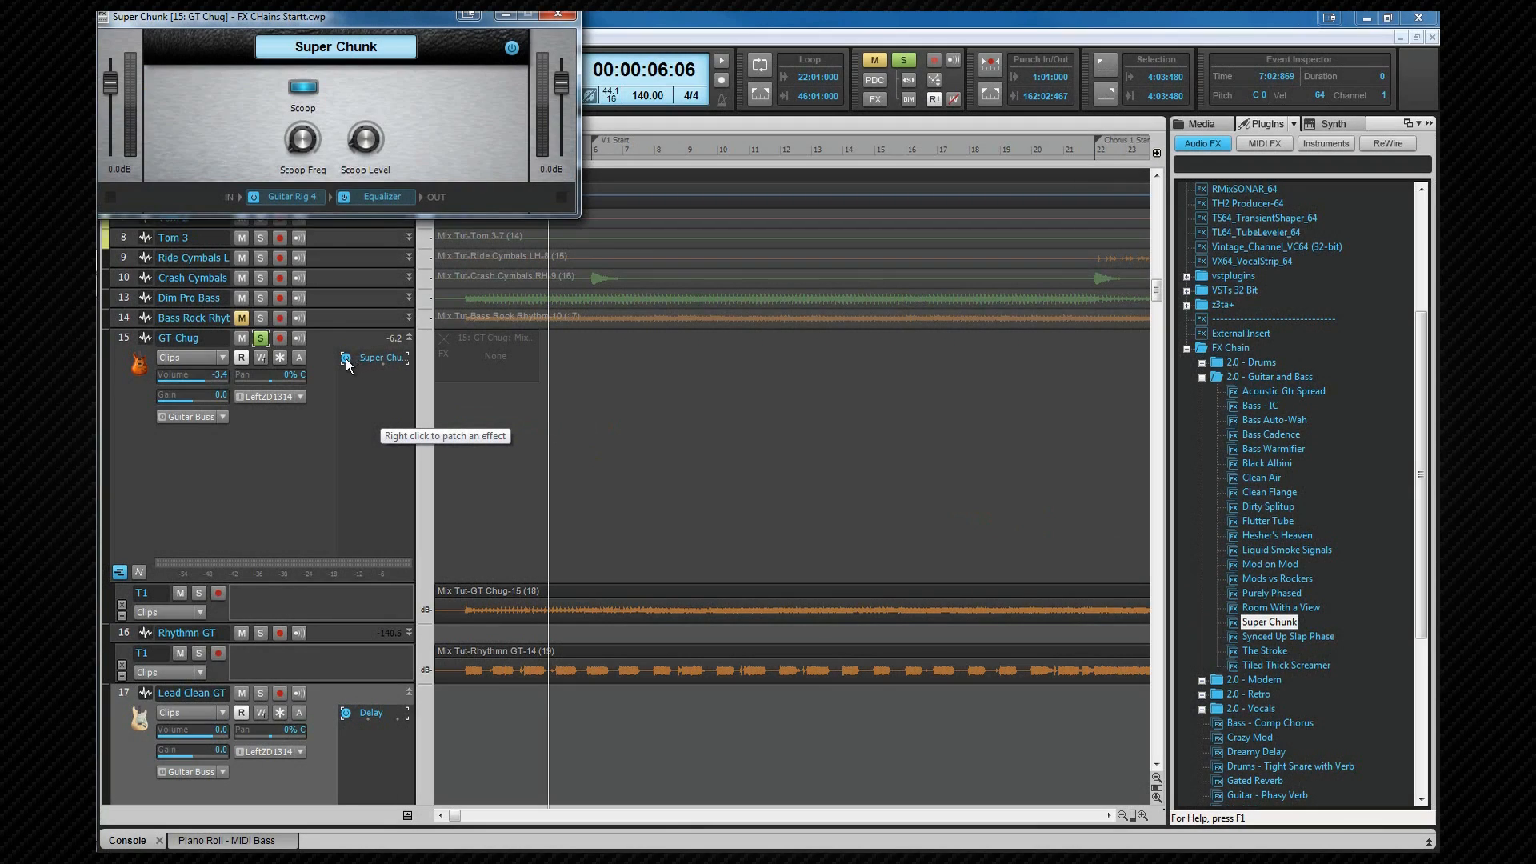
{"action": "left_click", "coordinate": [345, 357]}
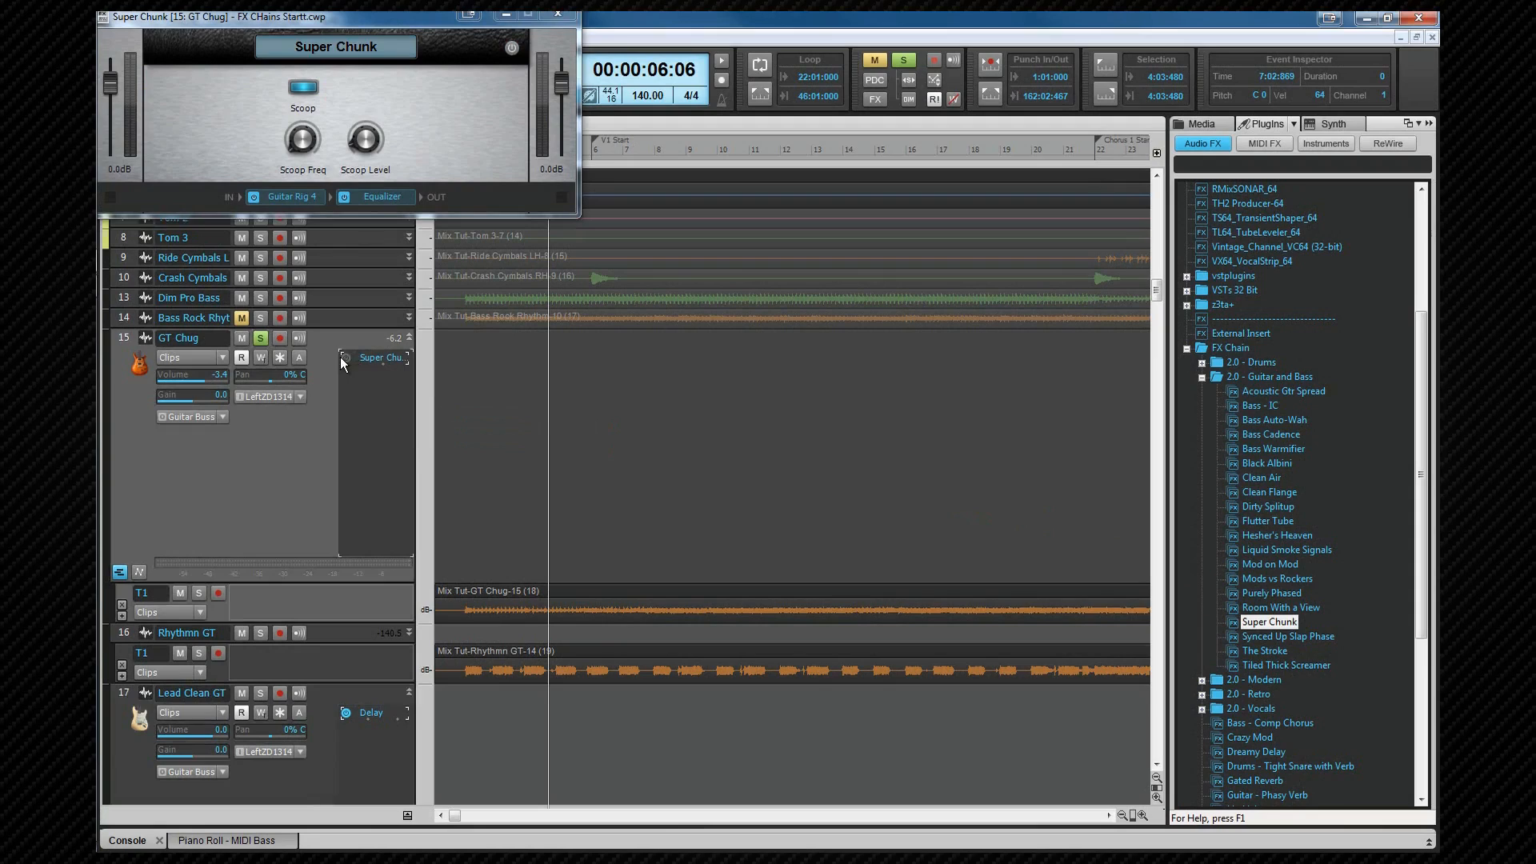
{"action": "key", "text": "space"}
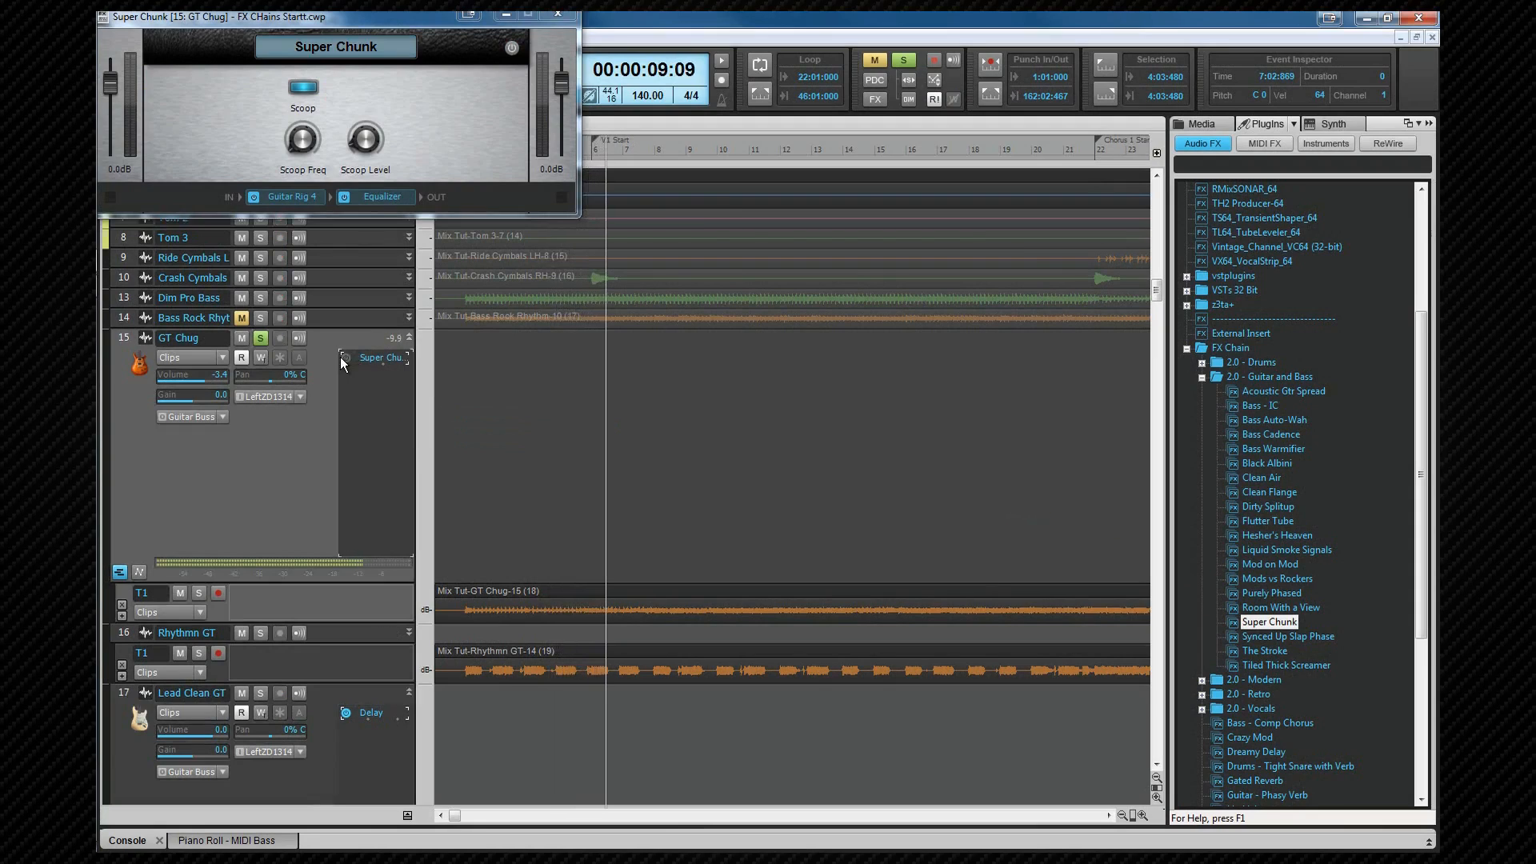
{"action": "key", "text": "space"}
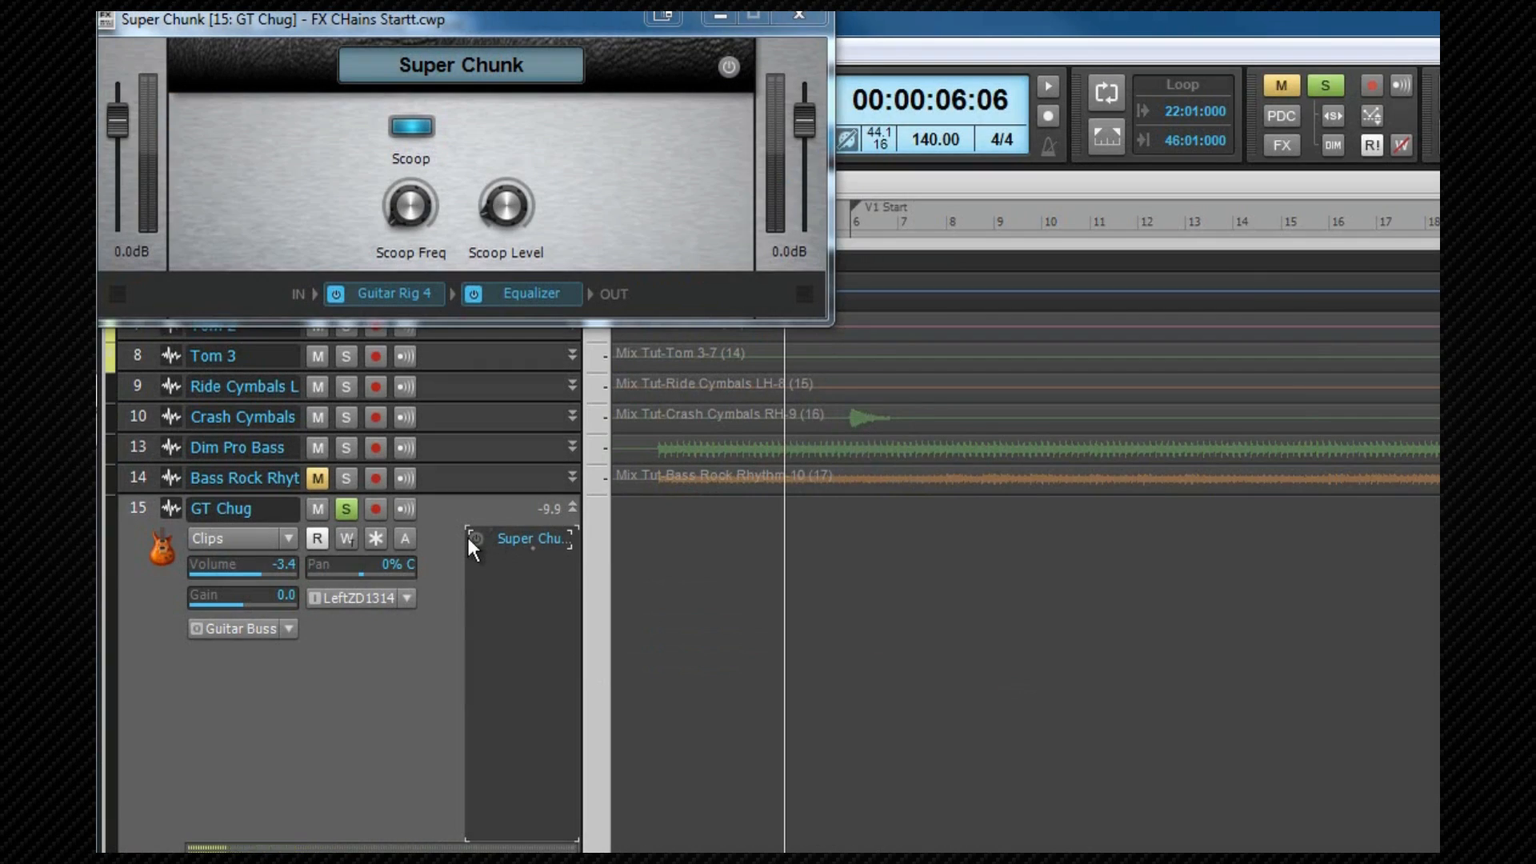
Re-enable Super Chunk on the GT Chug track and play the track with the effect active.
{"action": "left_click", "coordinate": [474, 537]}
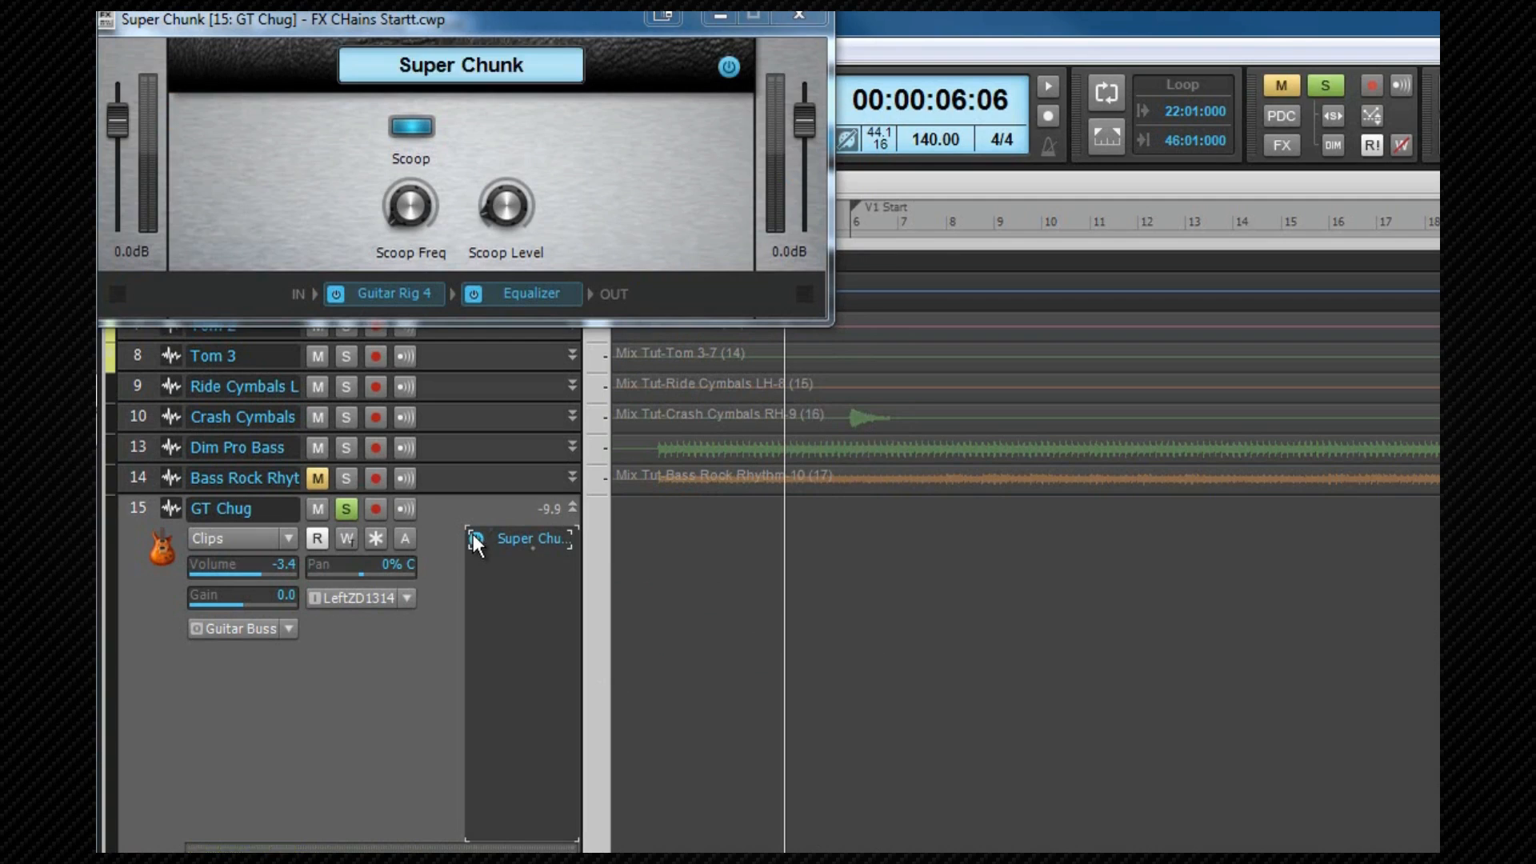
{"action": "key", "text": "space"}
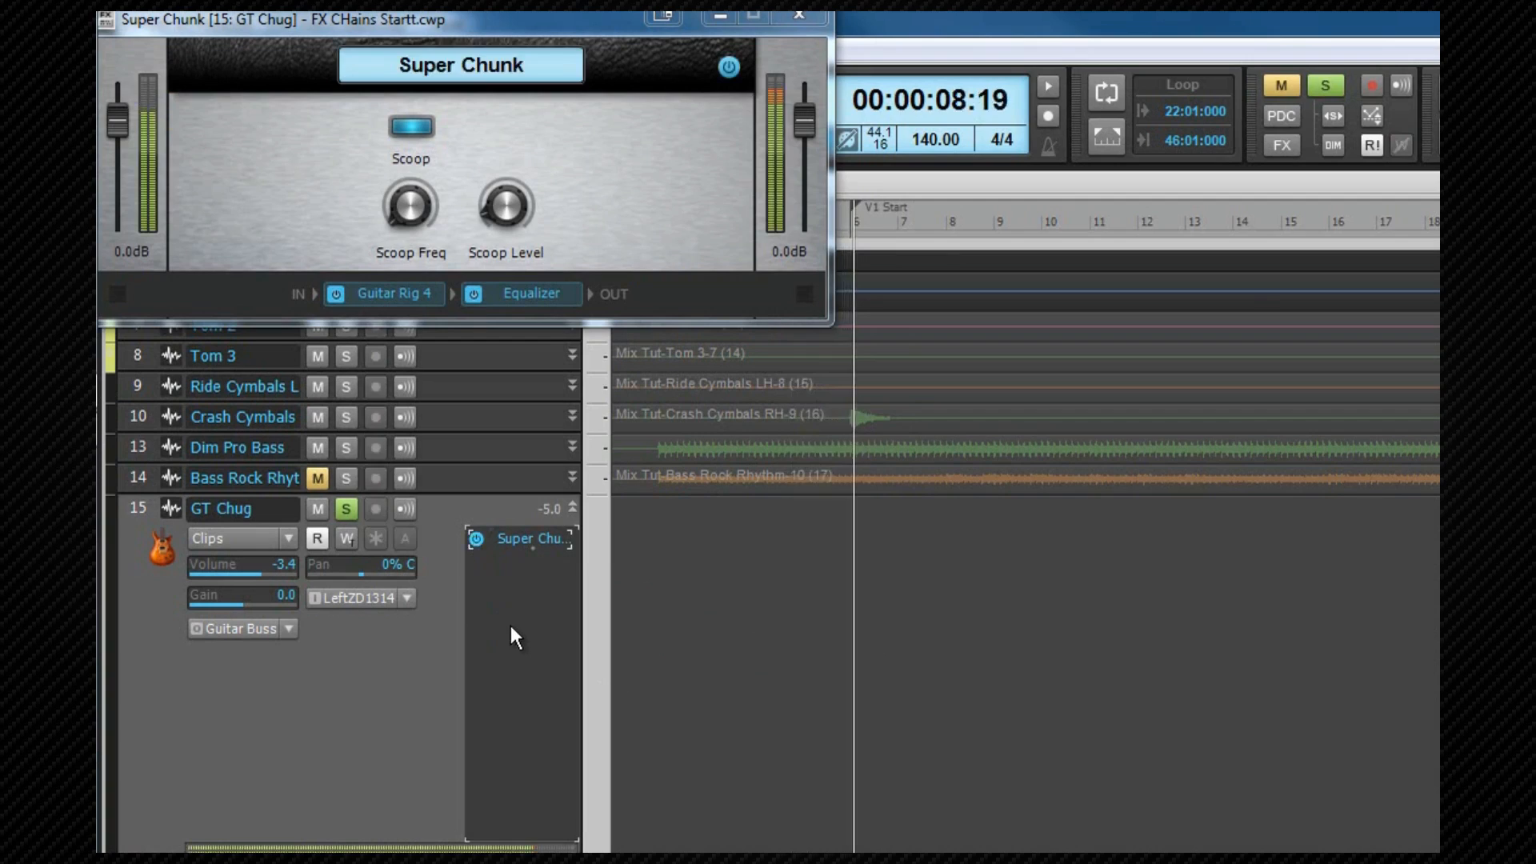
{"action": "key", "text": "space"}
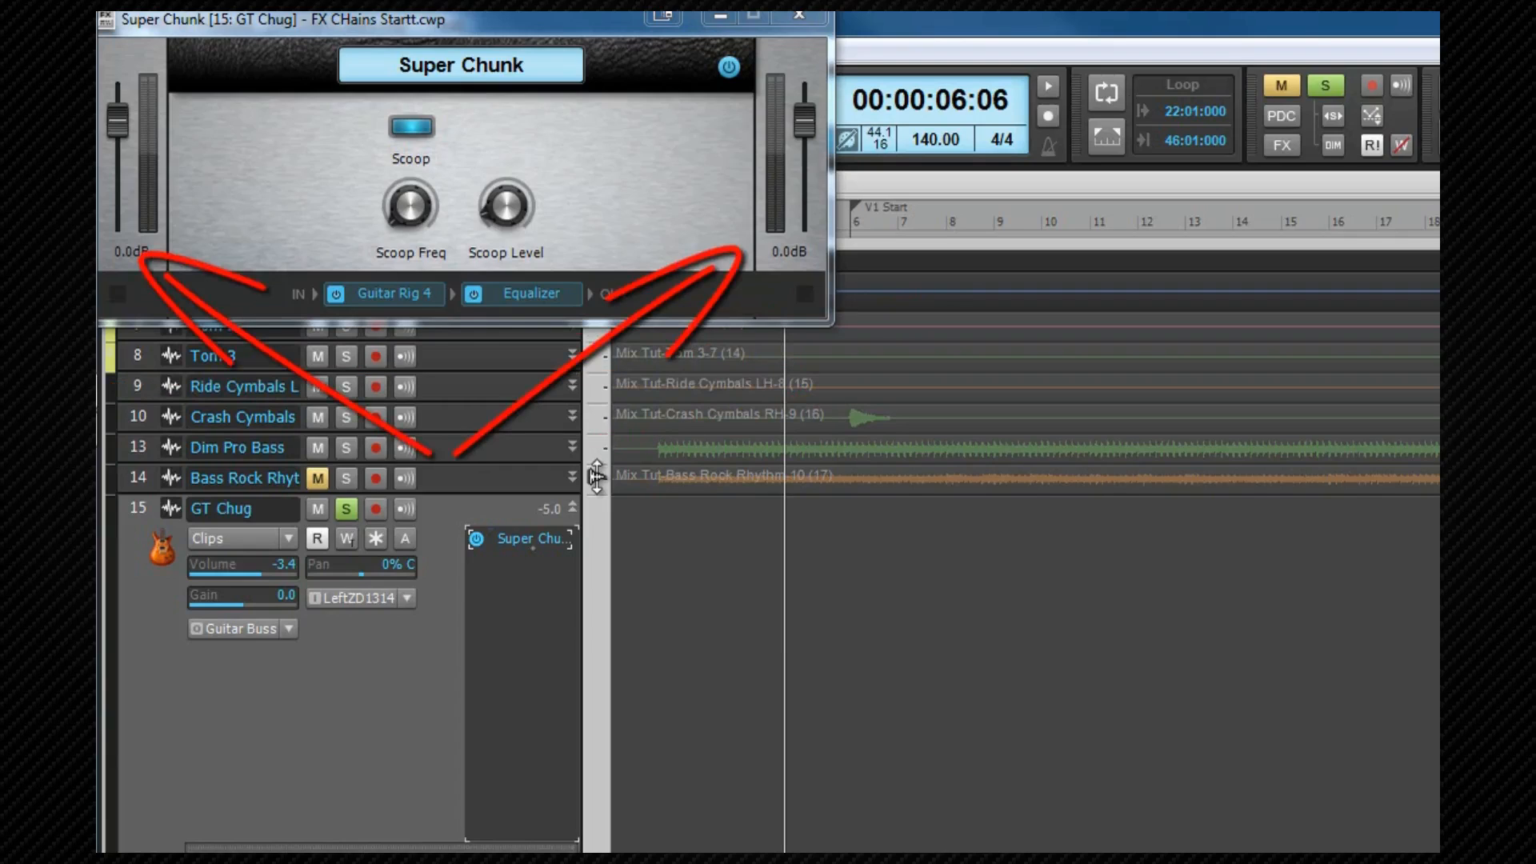
Inspect the Guitar Rig 4 plug-in inside the Super Chunk chain and close its window.
{"action": "left_click", "coordinate": [406, 291]}
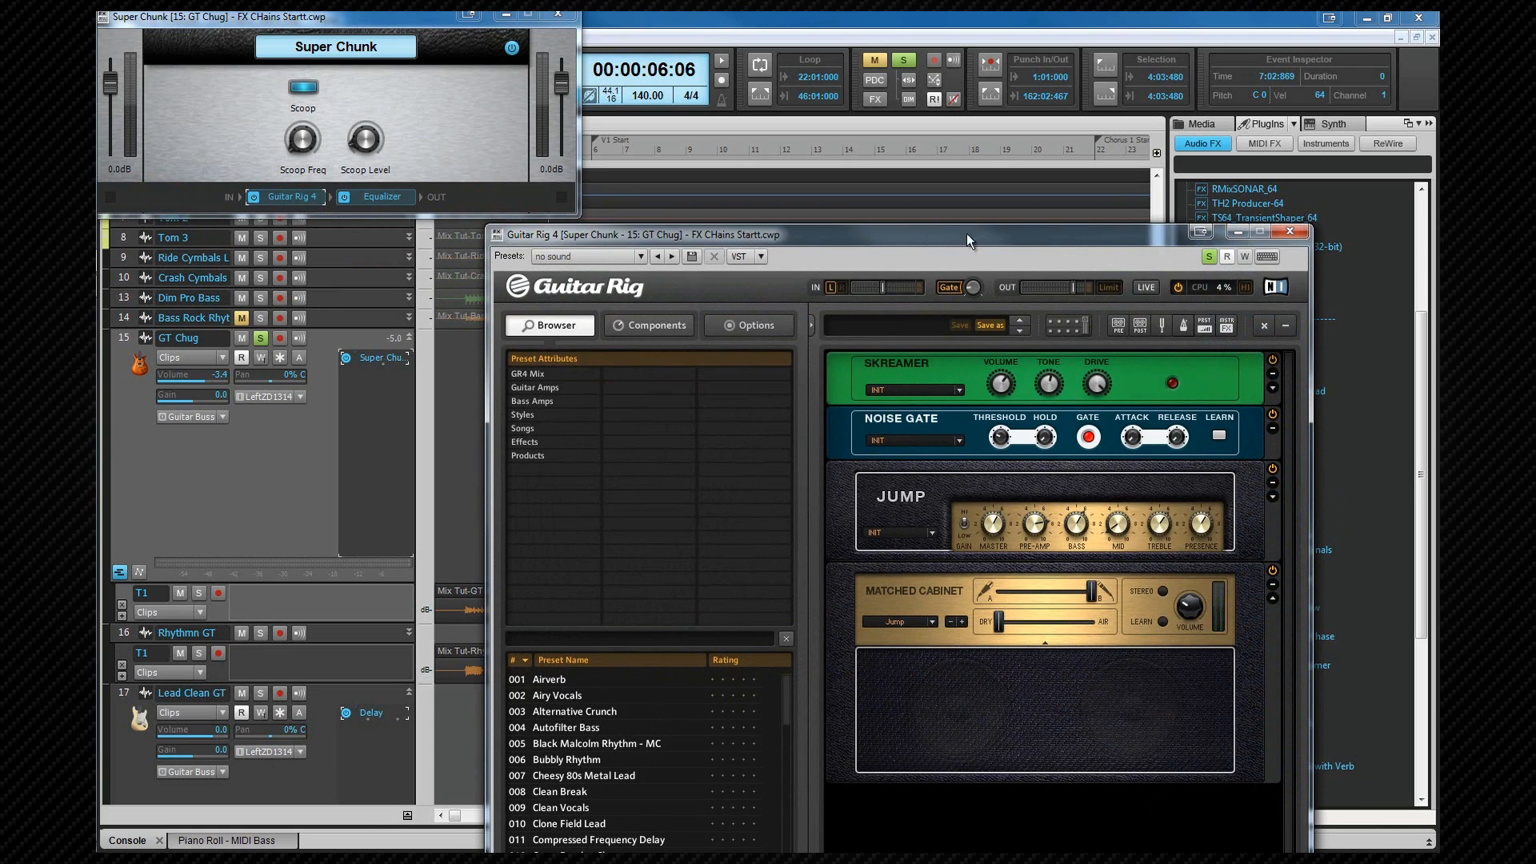
{"action": "left_click", "coordinate": [1289, 231]}
{"action": "left_click", "coordinate": [347, 197]}
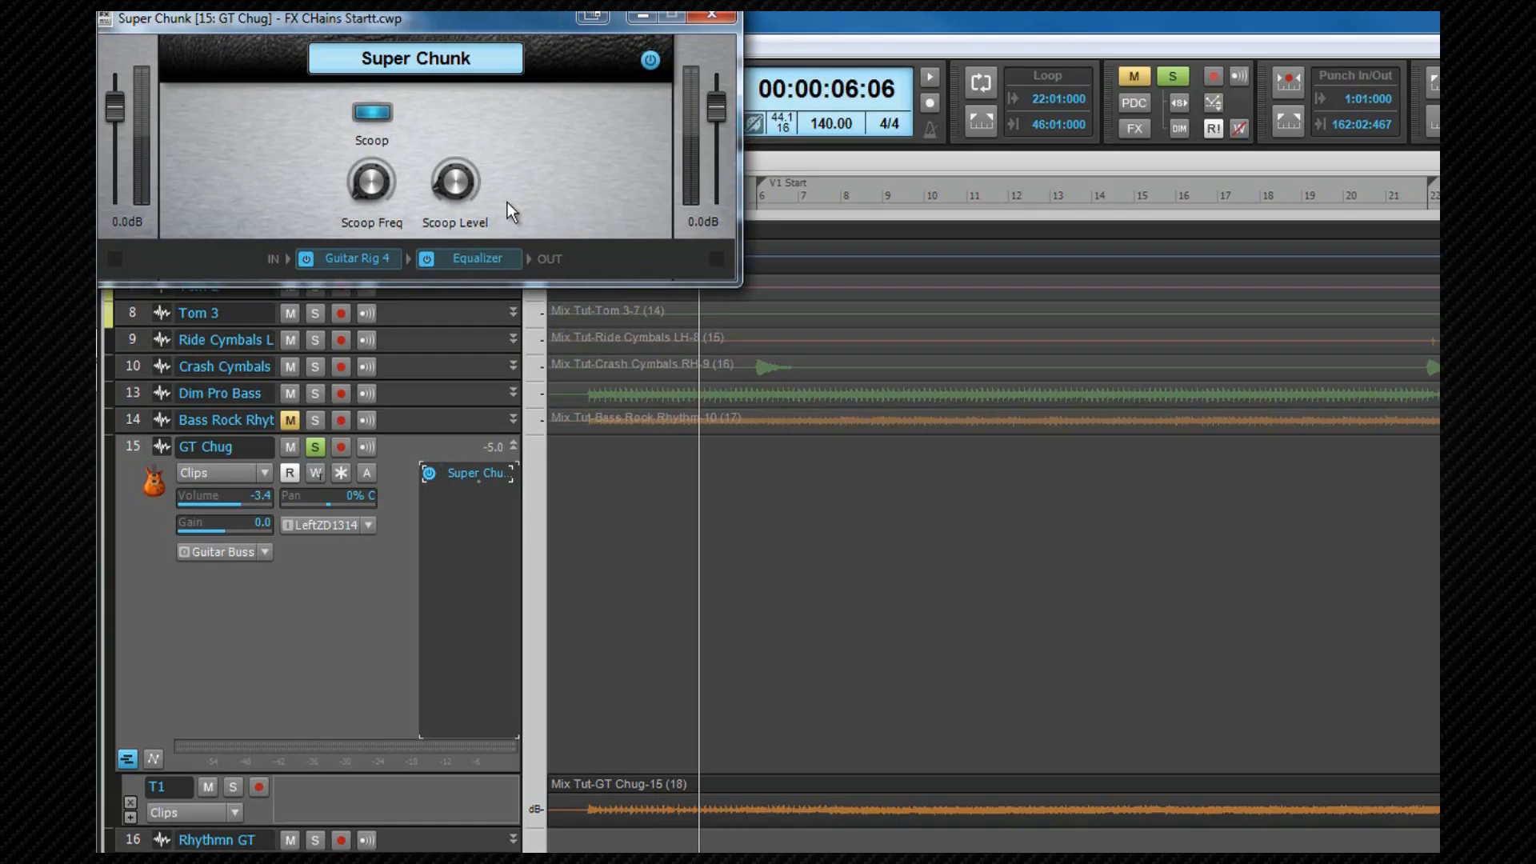
Examine the control properties of Super Chunk's Scoop button, including its destination, and leave them without changes.
{"action": "right_click", "coordinate": [367, 117]}
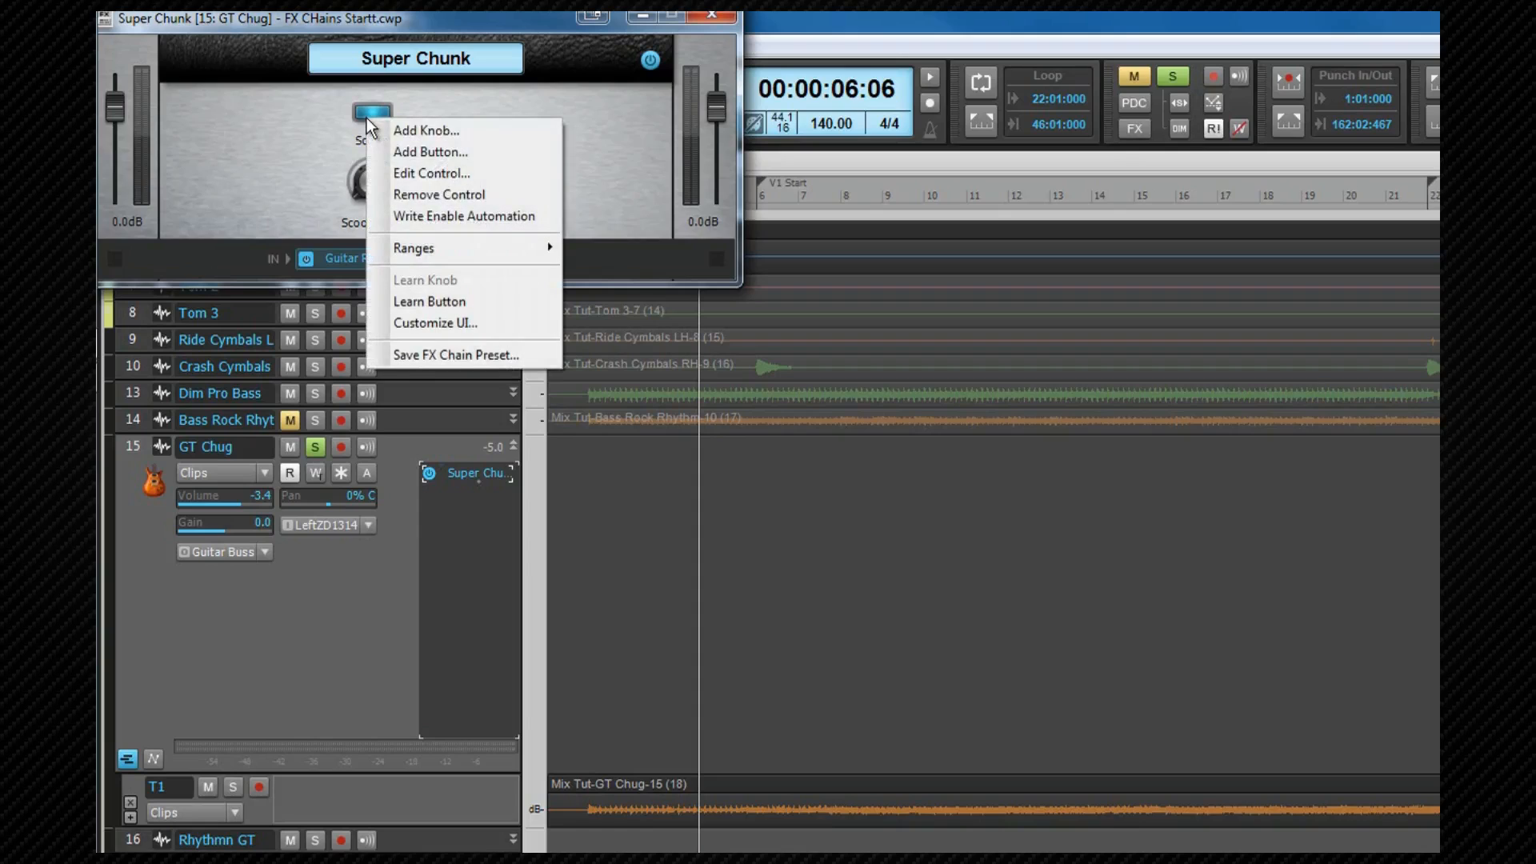
{"action": "left_click", "coordinate": [394, 172]}
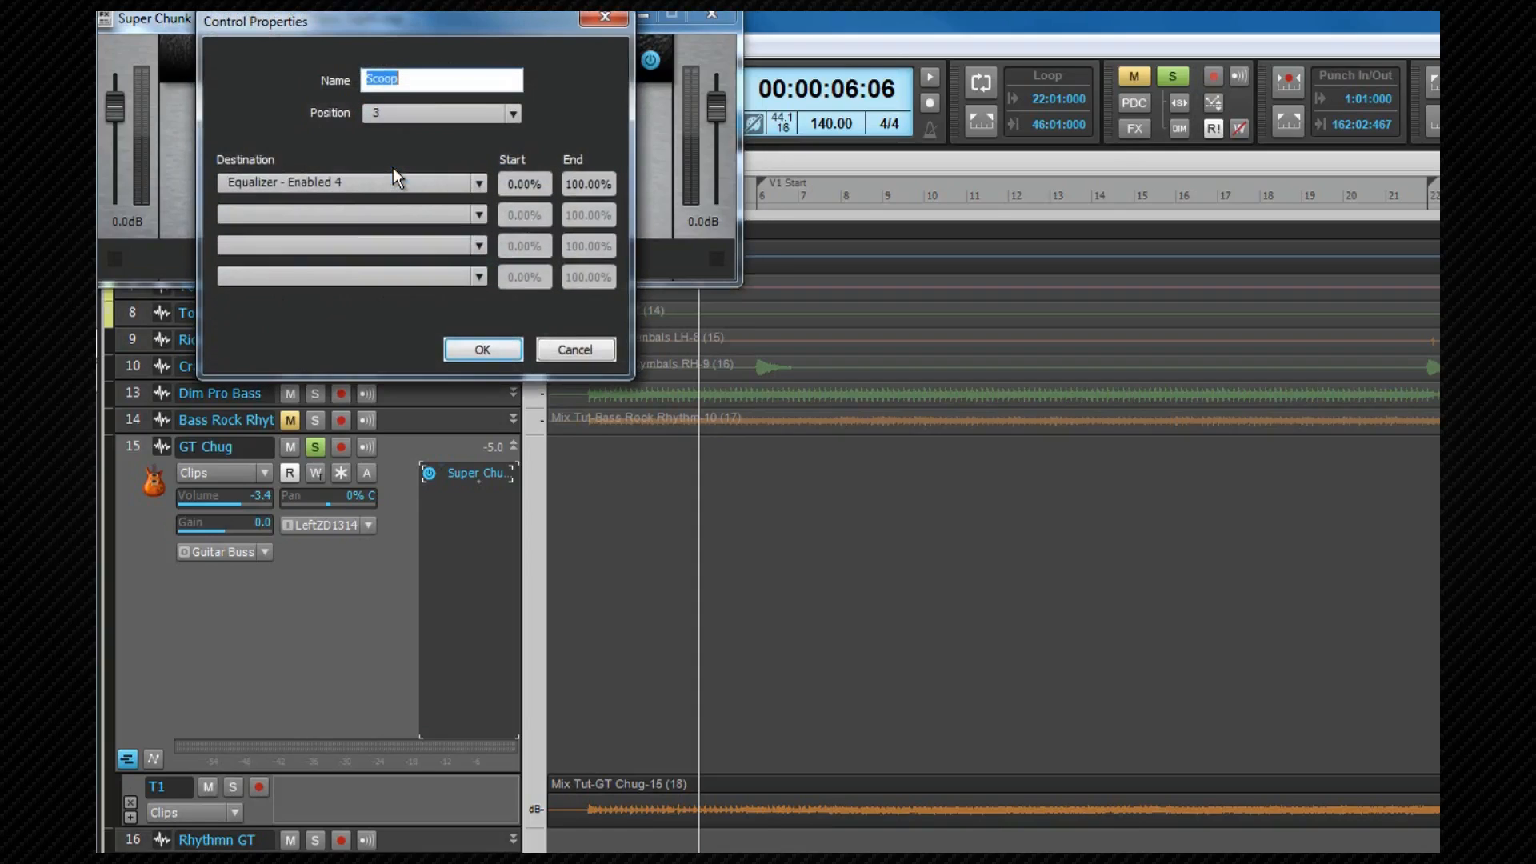
{"action": "left_click_drag", "start_coordinate": [428, 24], "coordinate": [808, 142]}
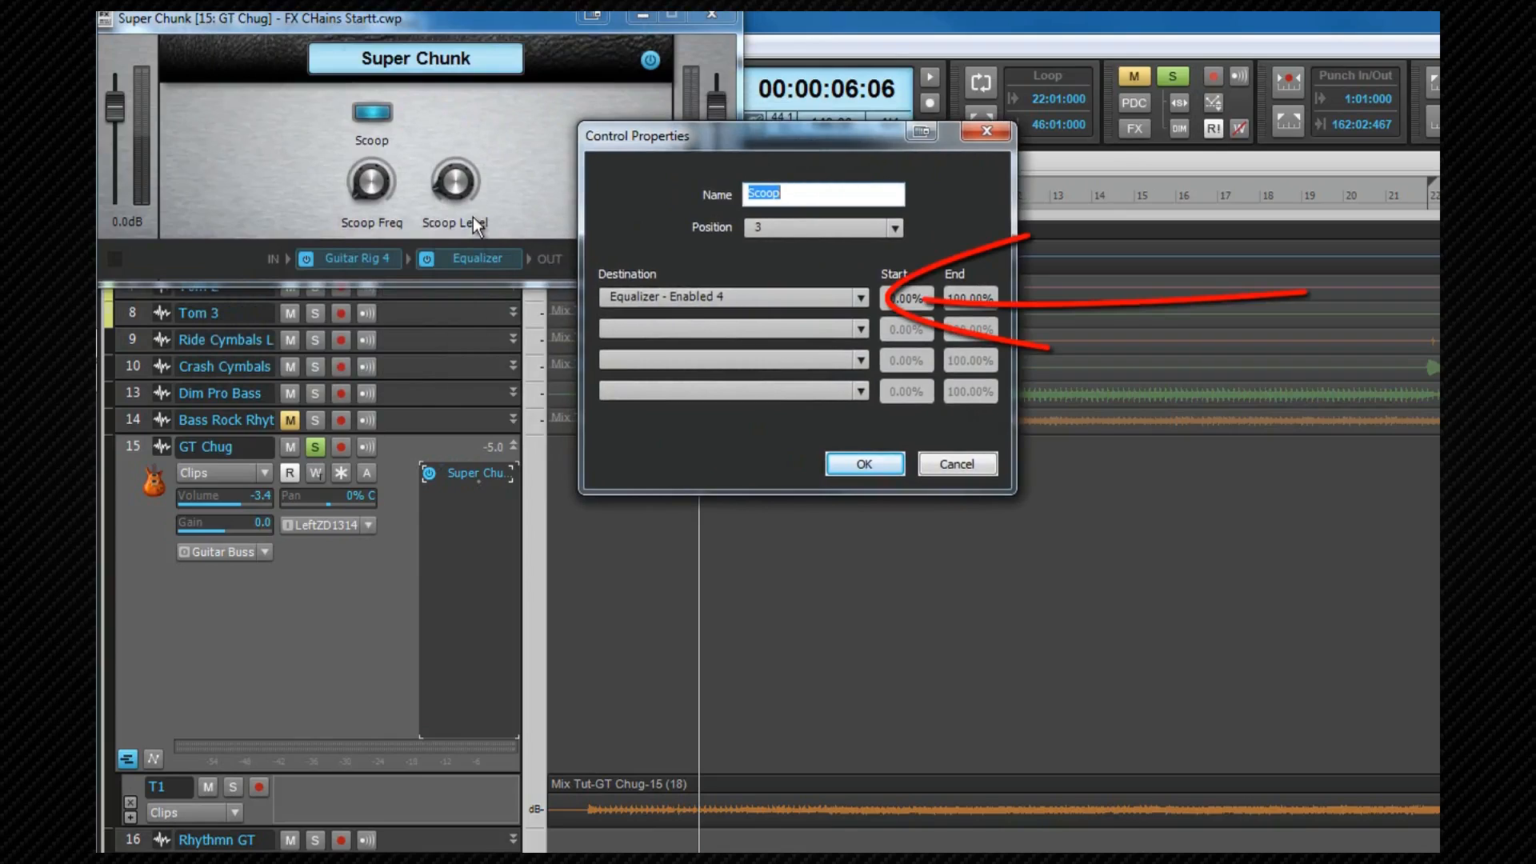
{"action": "left_click", "coordinate": [948, 463]}
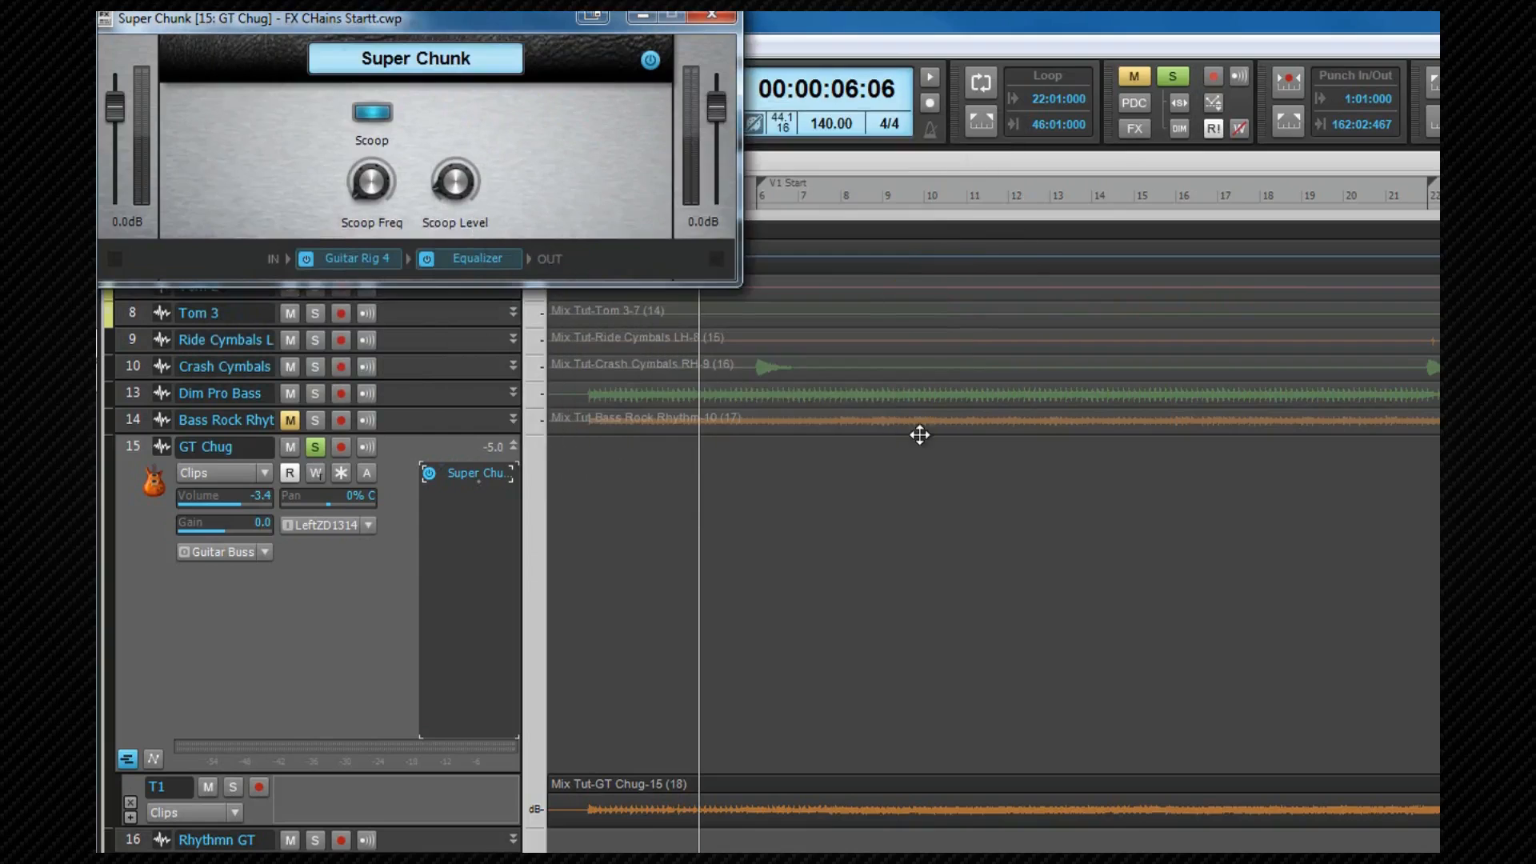
Open the Equalizer inside the Super Chunk chain and examine how the Scoop knobs relate to it.
{"action": "double_click", "coordinate": [479, 257]}
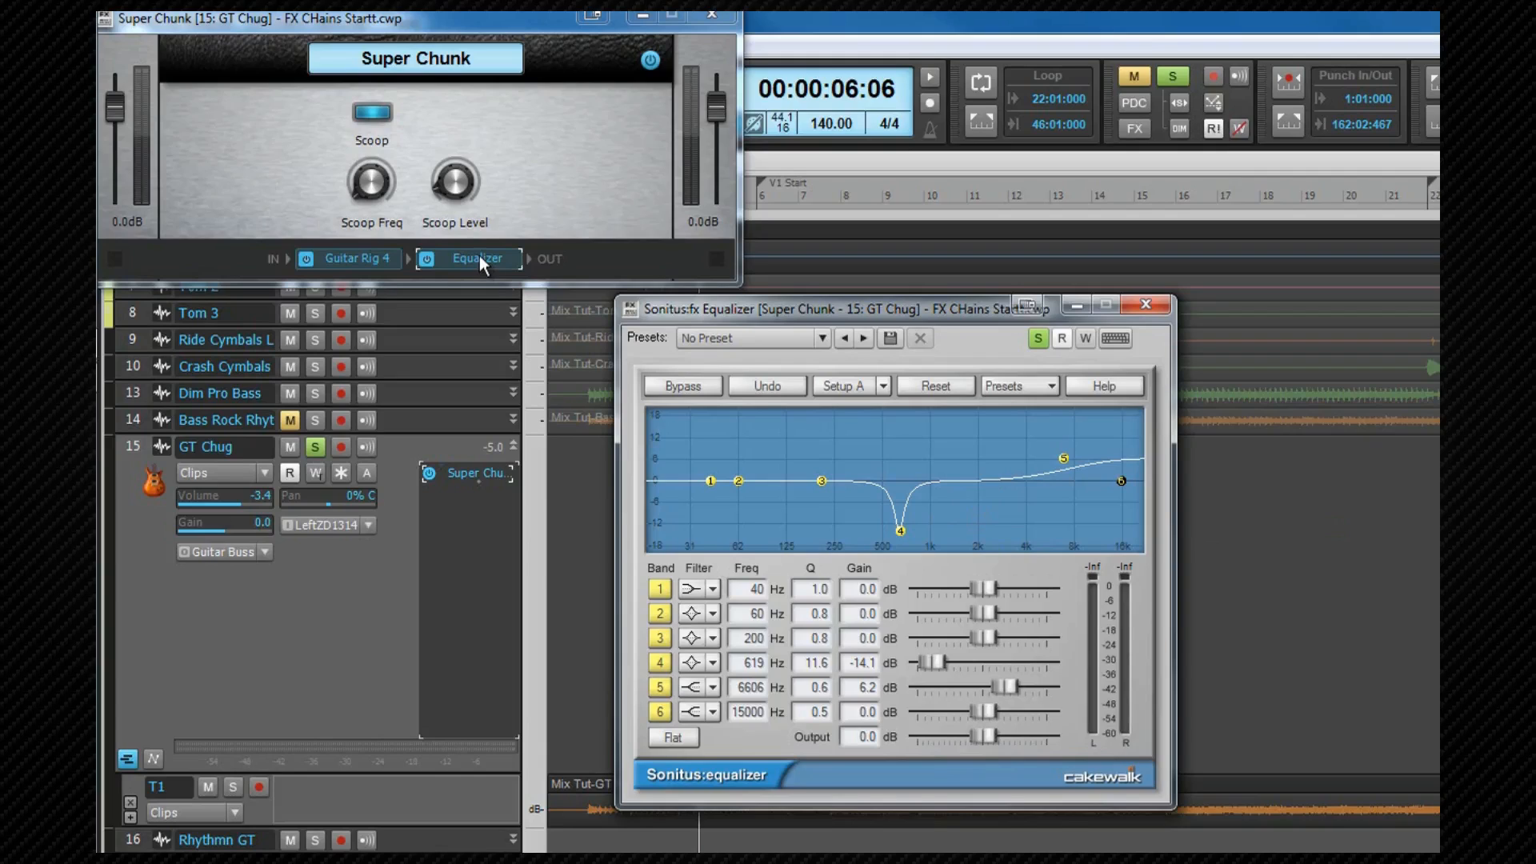
{"action": "left_click_drag", "start_coordinate": [370, 189], "coordinate": [454, 190]}
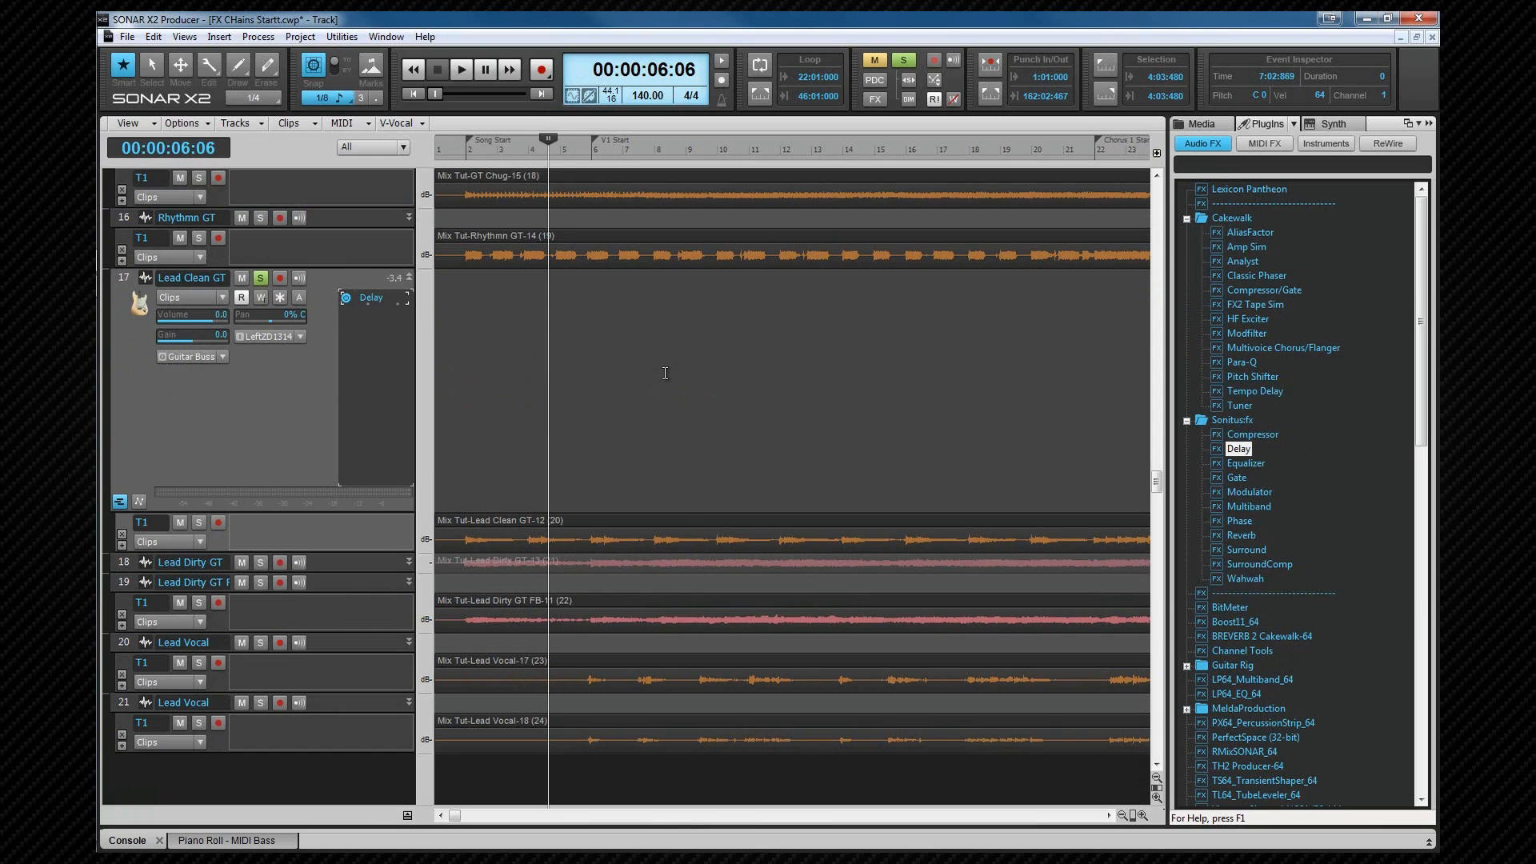
Play the Lead Clean GT track, and add Multivoice Chorus/Flanger to its effects with the mode set to STE FLA.
{"action": "key", "text": "space"}
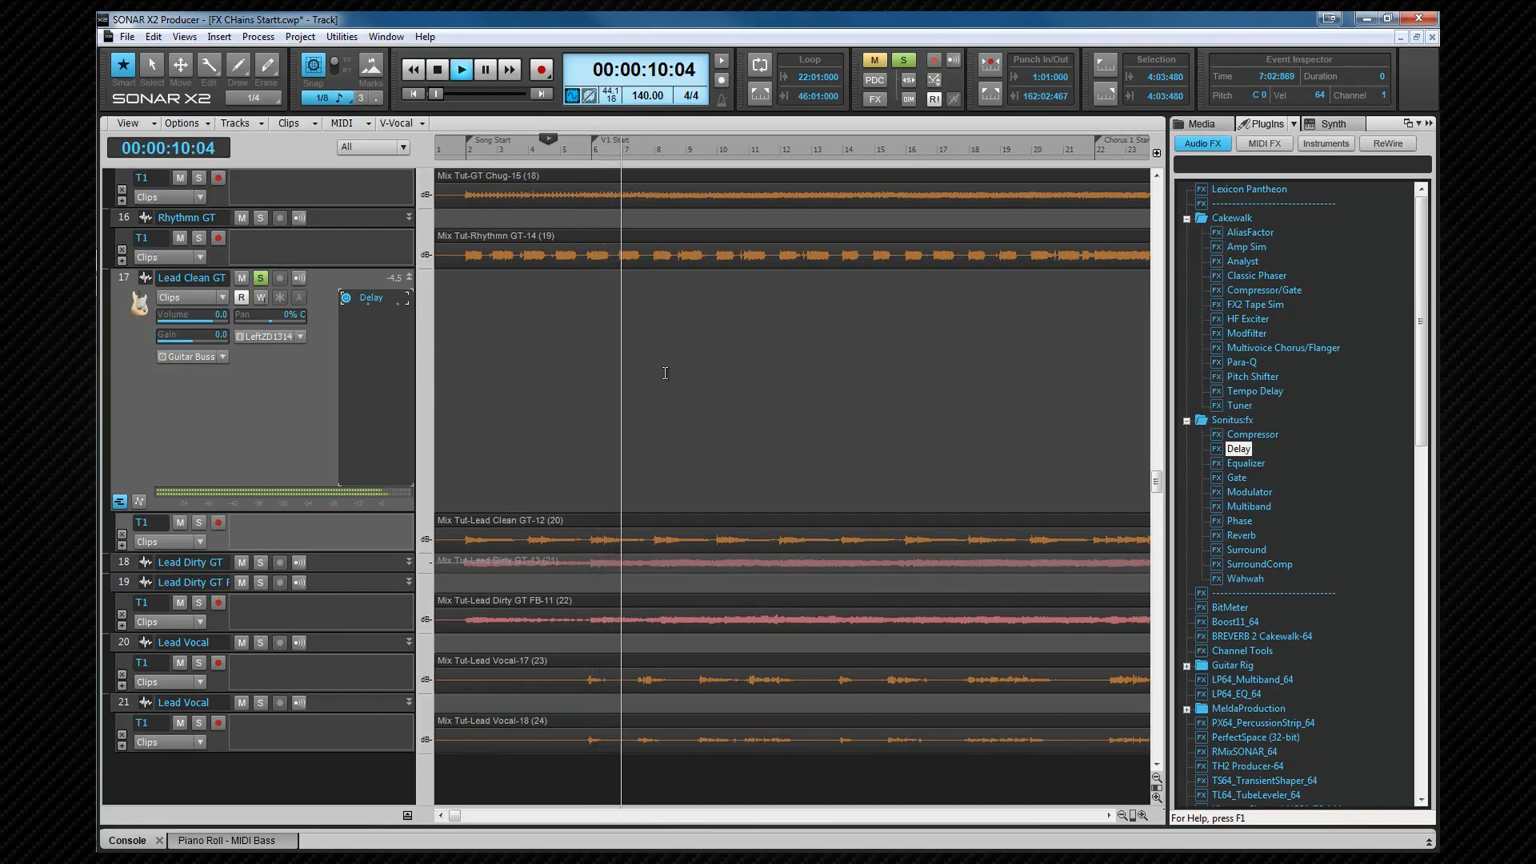
{"action": "key", "text": "space"}
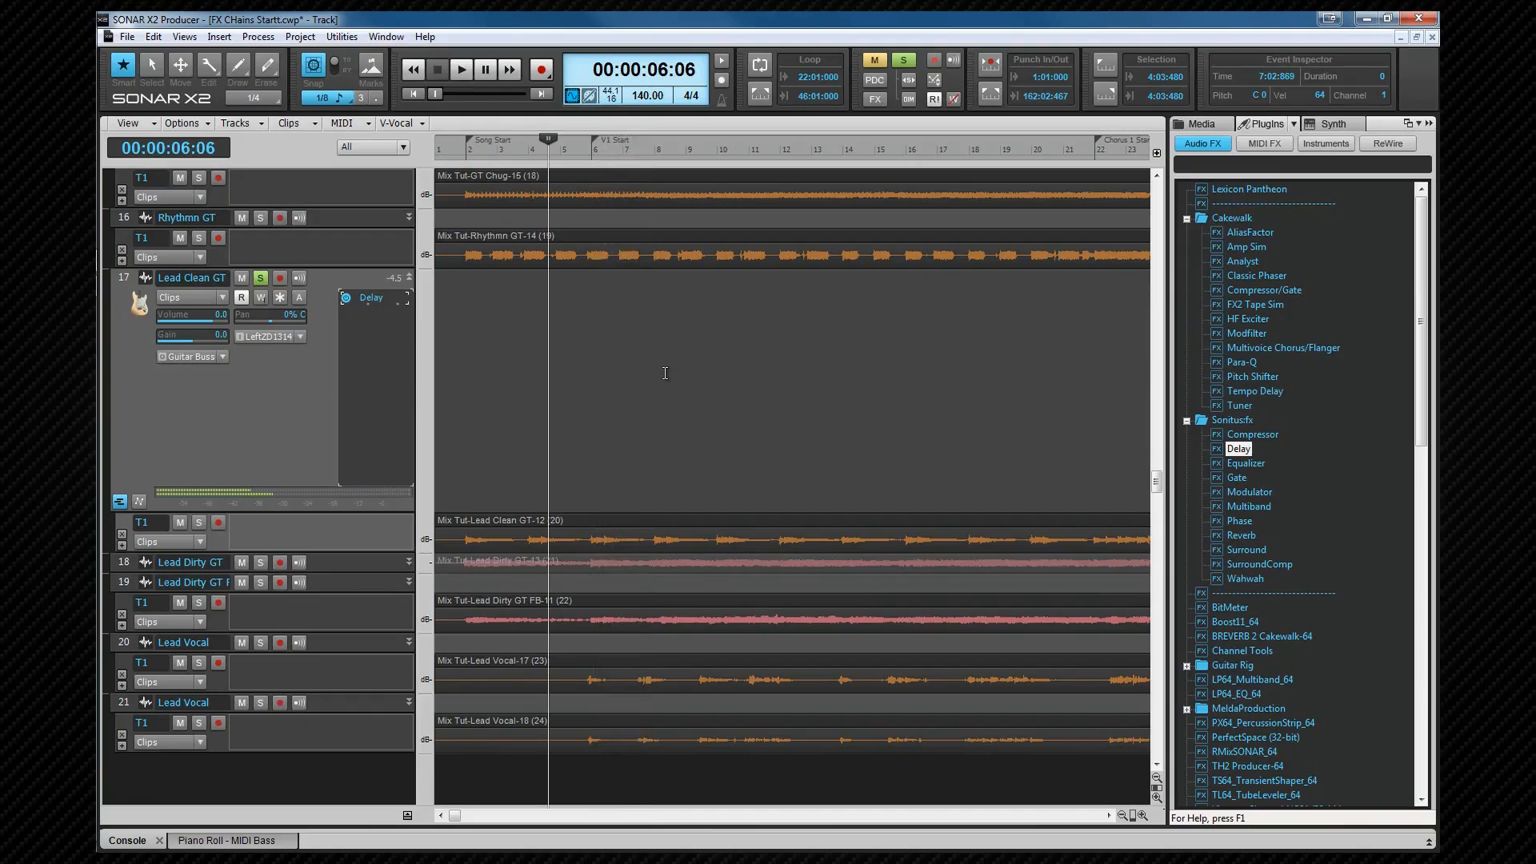
{"action": "left_click_drag", "start_coordinate": [1298, 344], "coordinate": [372, 342]}
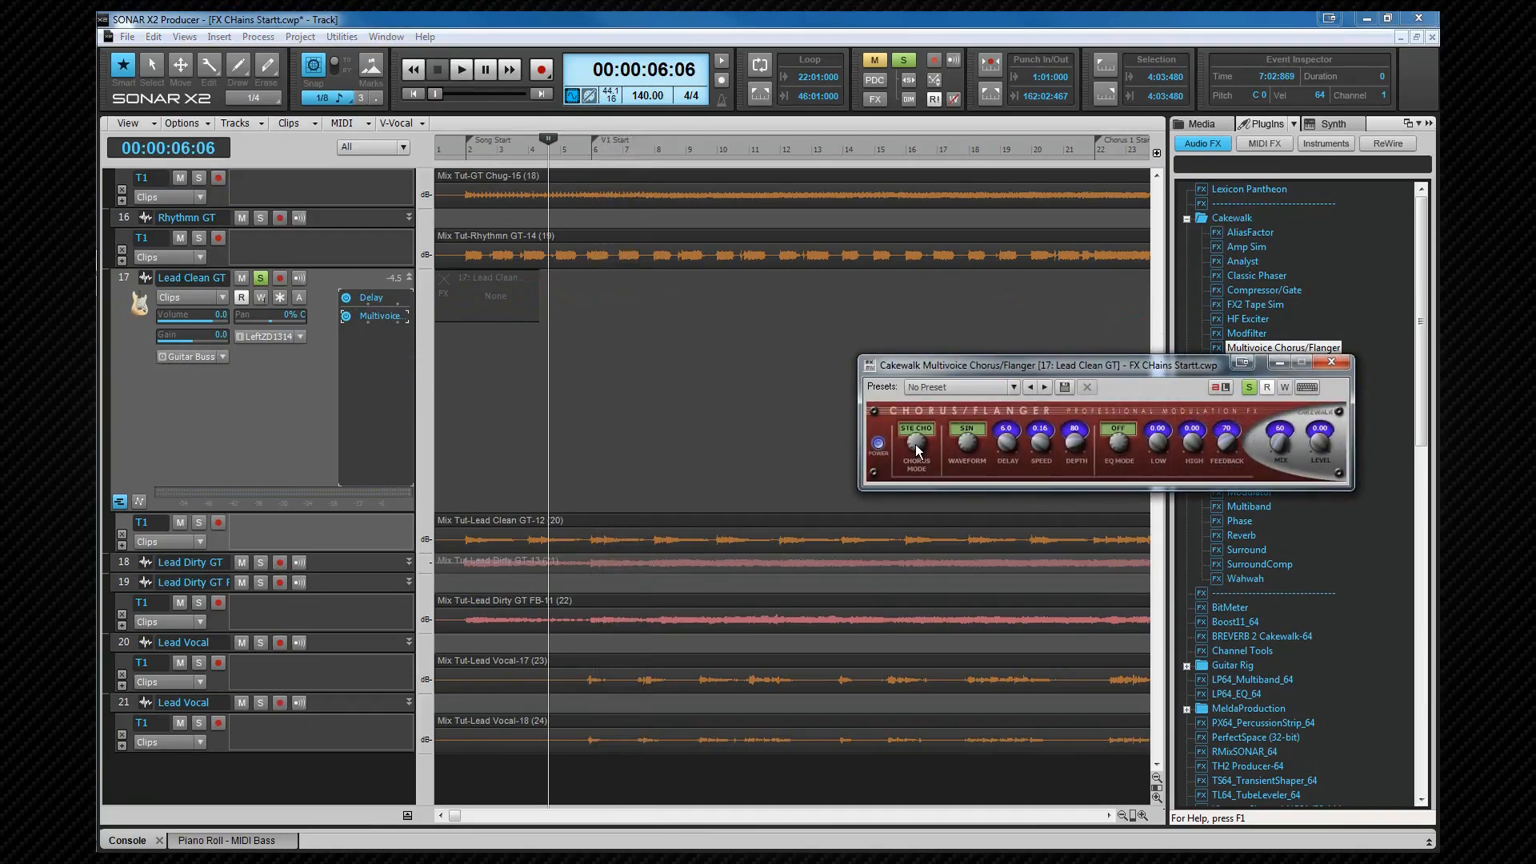
{"action": "left_click", "coordinate": [915, 444]}
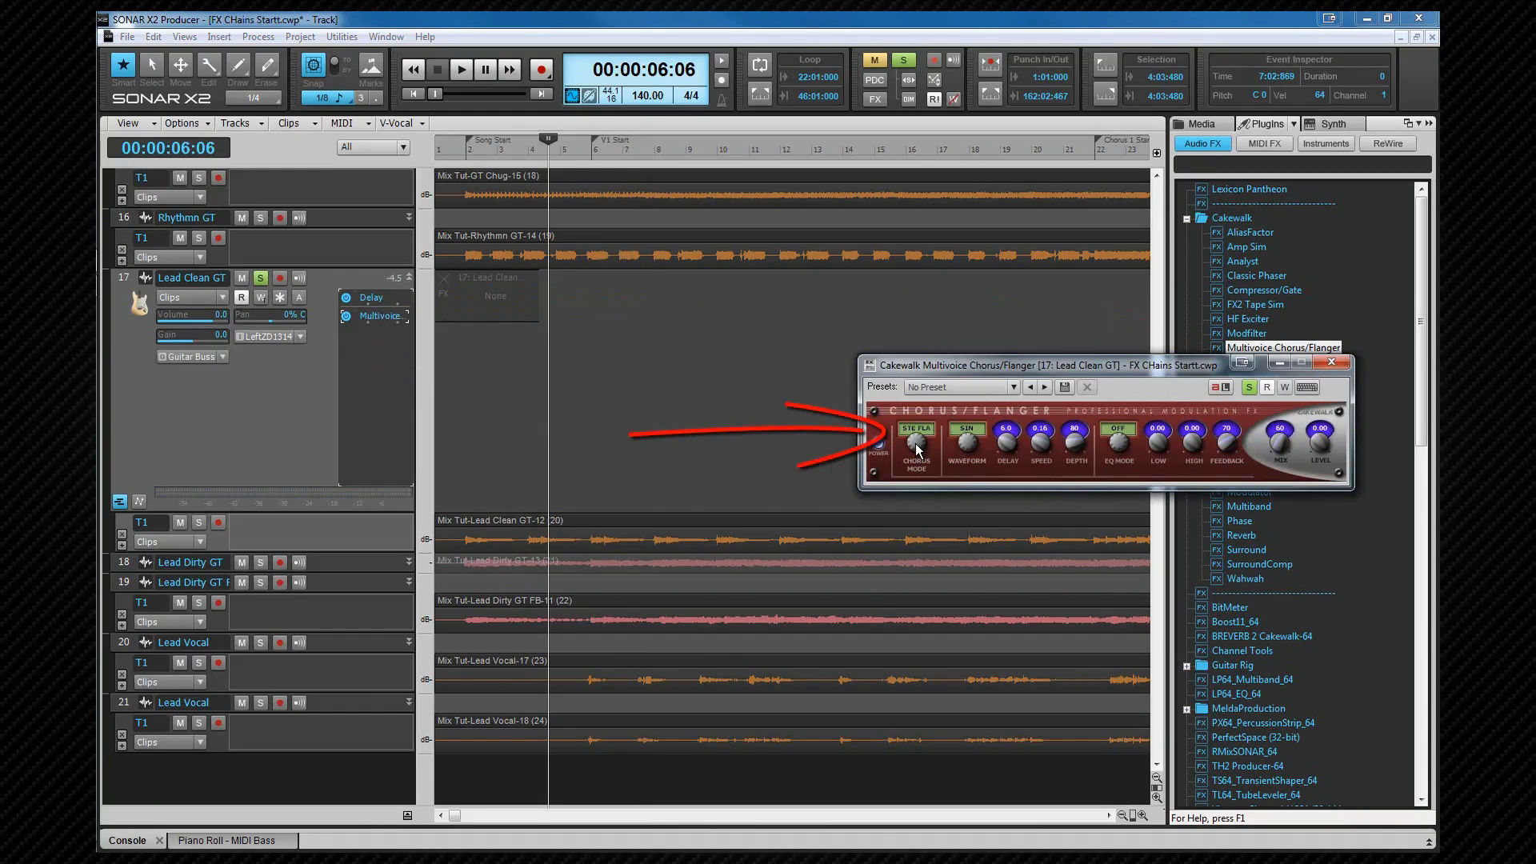
Add Sonitus Wahwah to the Lead Clean GT track with its tempo set to 140 BPM, and play the track.
{"action": "mouse_move", "coordinate": [1245, 578]}
{"action": "left_mouse_down"}
{"action": "mouse_move", "coordinate": [920, 496]}
{"action": "mouse_move", "coordinate": [406, 400]}
{"action": "mouse_move", "coordinate": [382, 378]}
{"action": "left_mouse_up"}
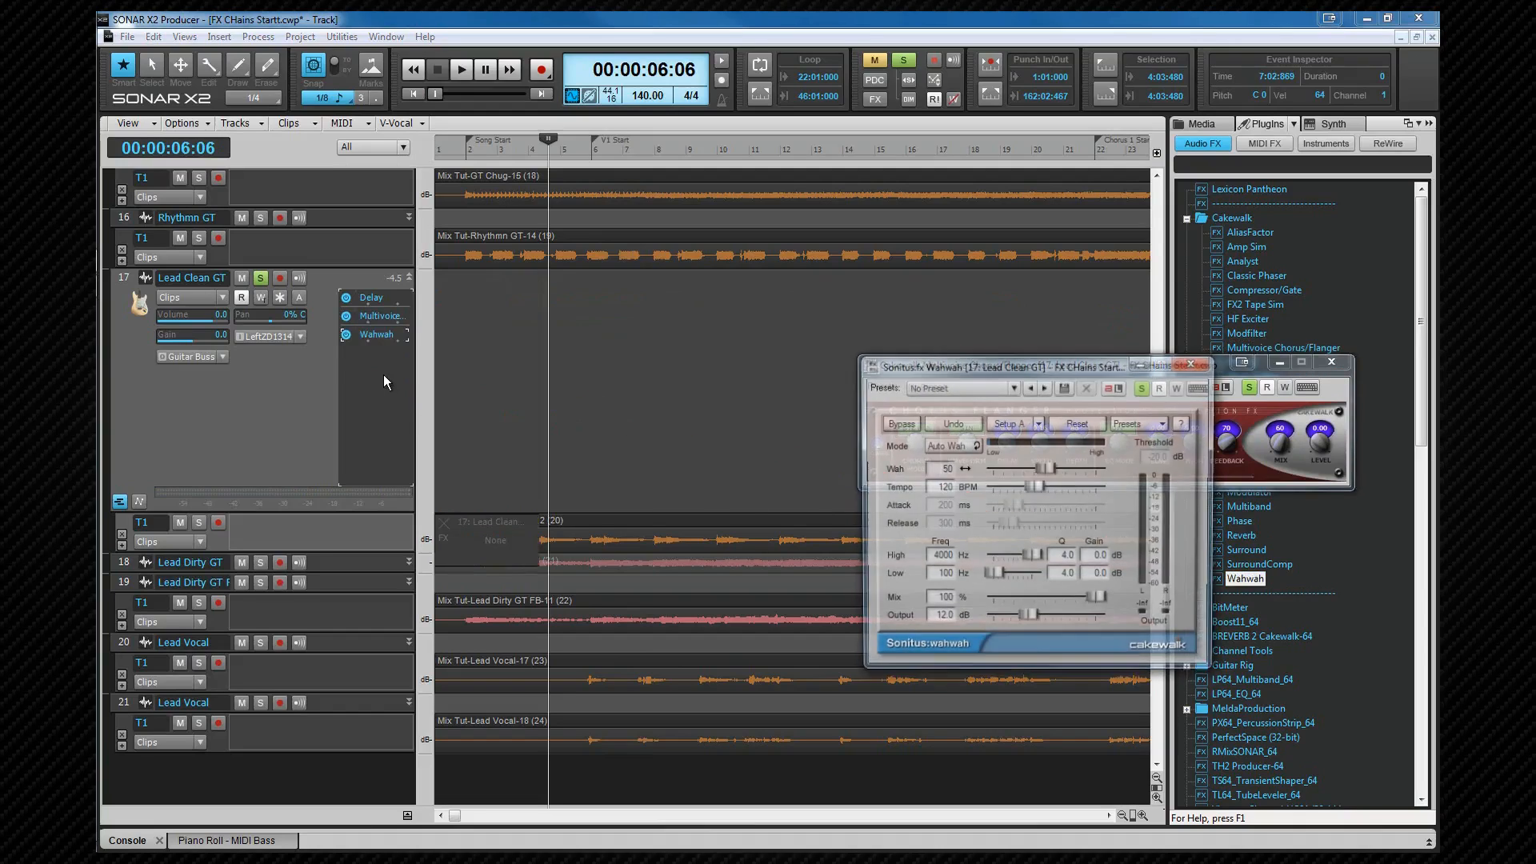
{"action": "mouse_move", "coordinate": [950, 490]}
{"action": "left_mouse_down"}
{"action": "mouse_move", "coordinate": [948, 472]}
{"action": "mouse_move", "coordinate": [964, 484]}
{"action": "left_mouse_up"}
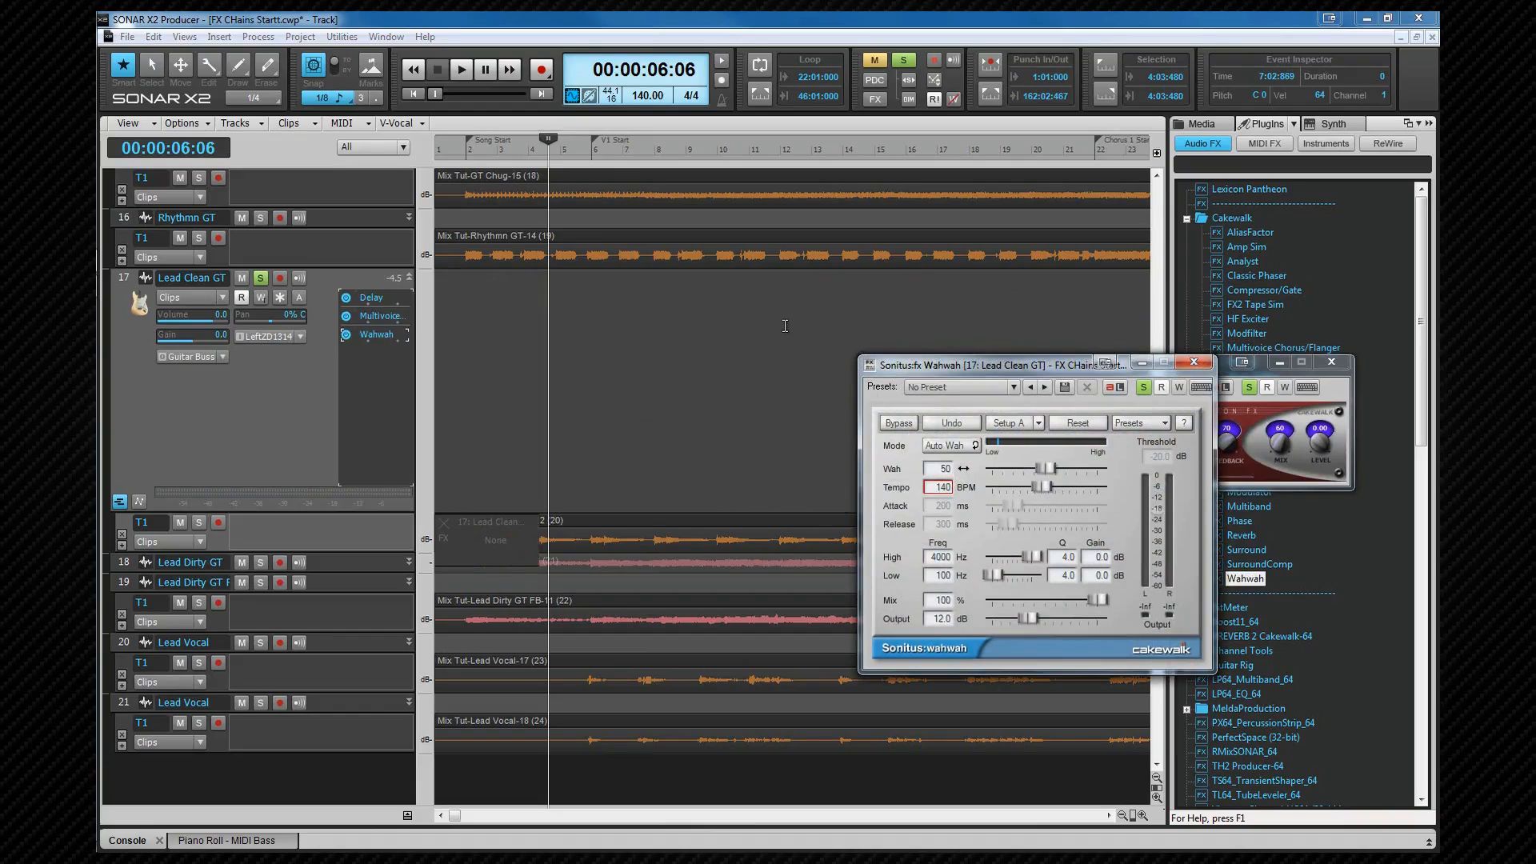
{"action": "key", "text": "space"}
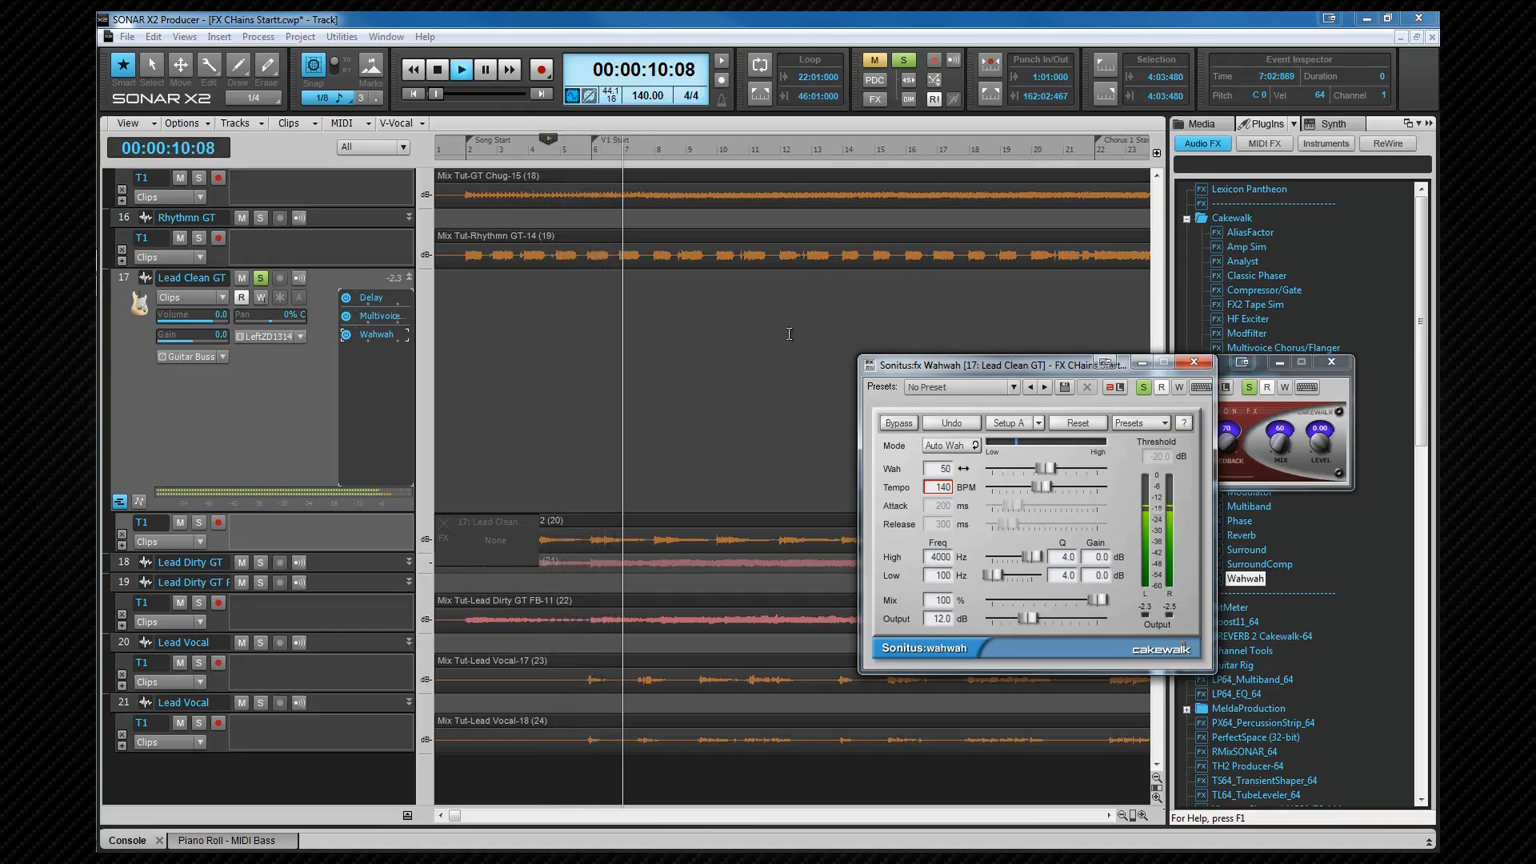
{"action": "key", "text": "space"}
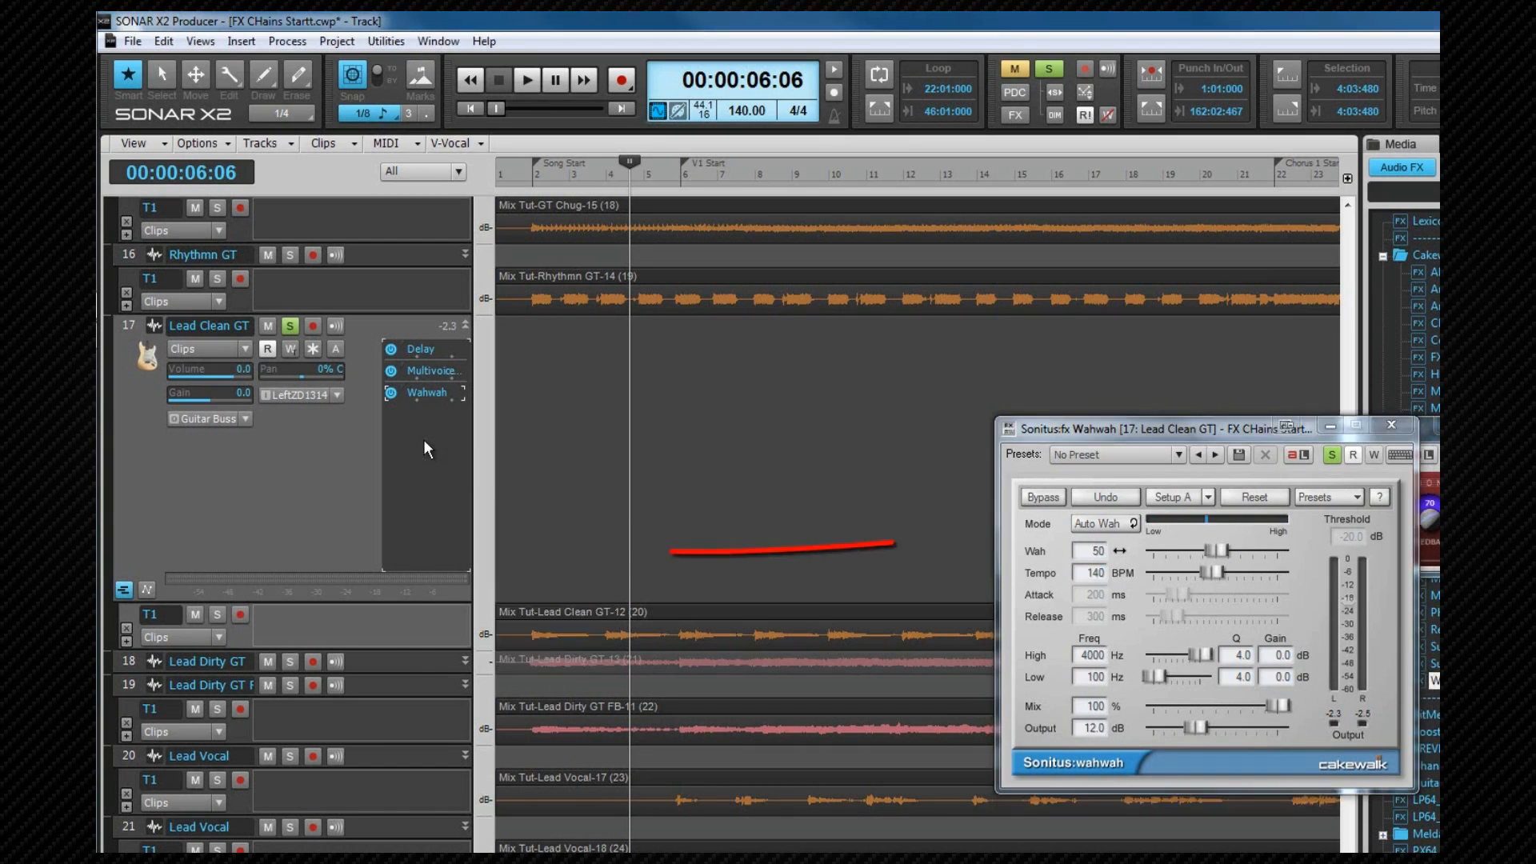
Convert the Lead Clean GT track's effects bin to an FX chain and open the chain's window.
{"action": "right_click", "coordinate": [424, 441]}
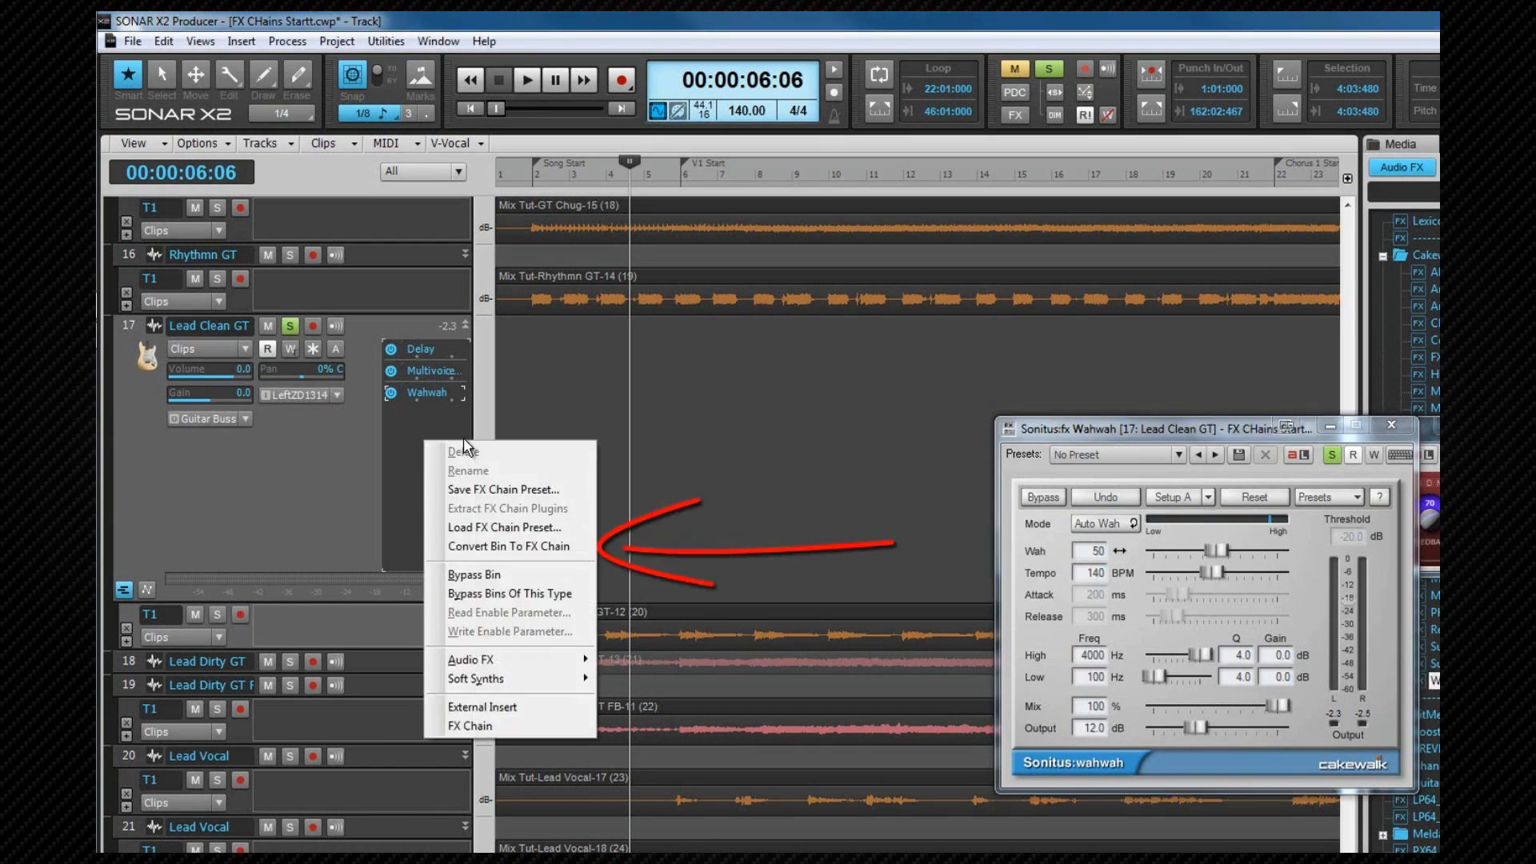
{"action": "left_click", "coordinate": [516, 547]}
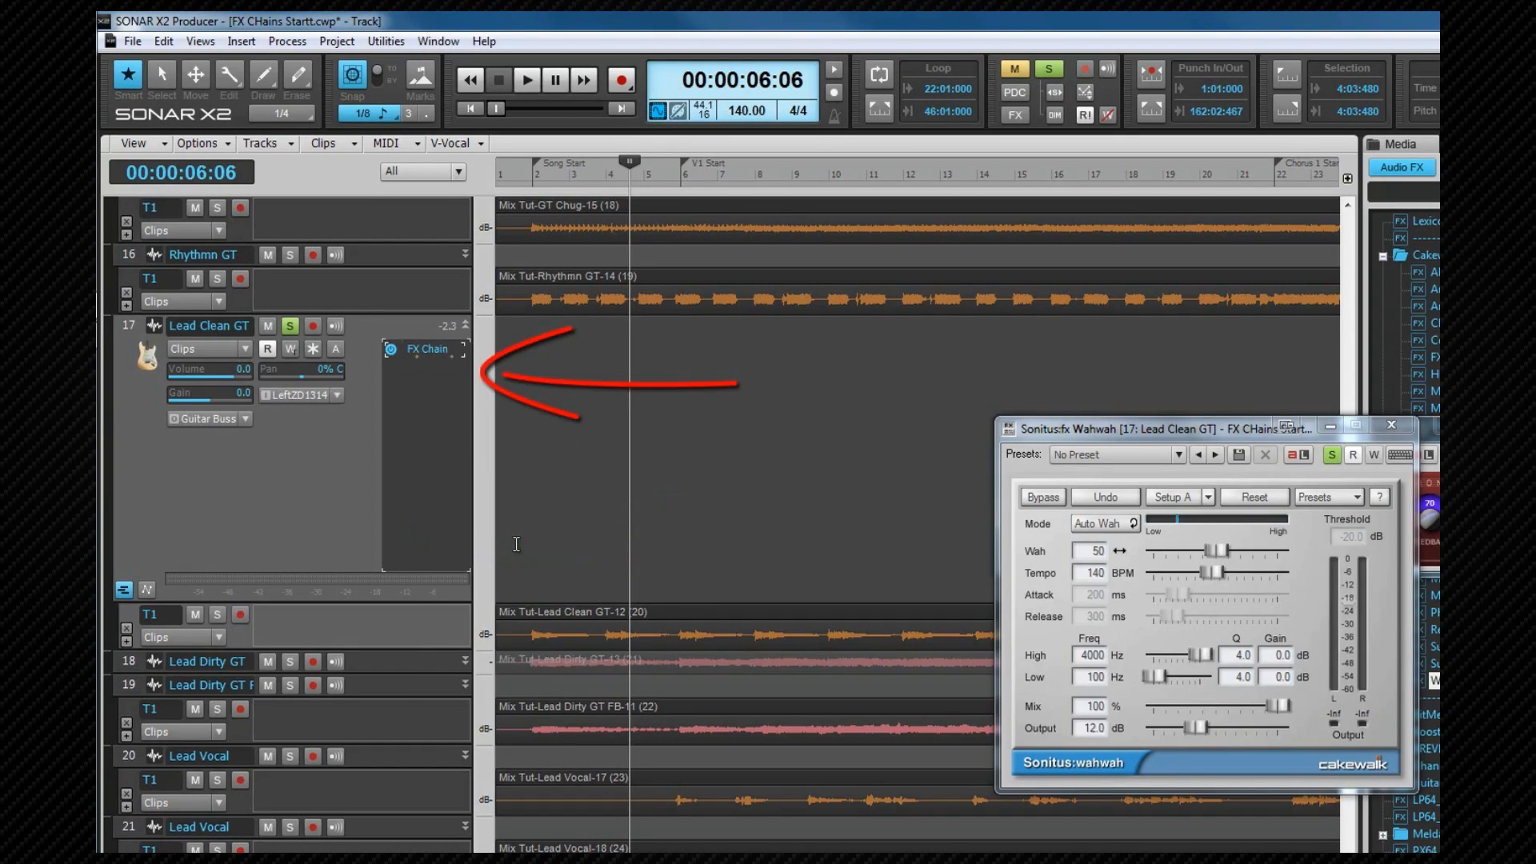
{"action": "double_click", "coordinate": [437, 349]}
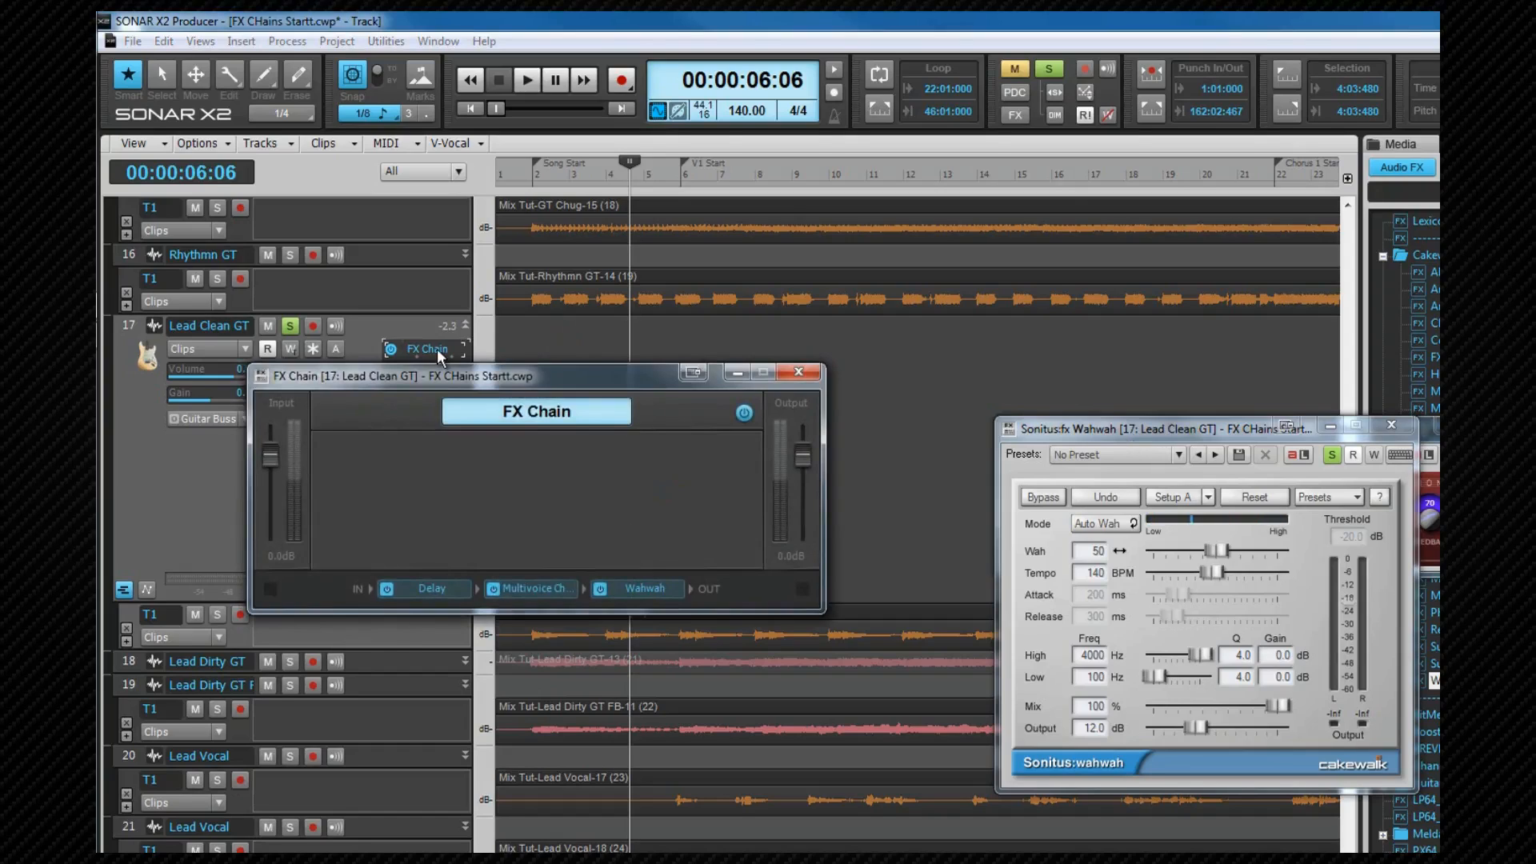
Rename the FX chain "Flanged Wah repeater" and move Delay to the end of the chain after Wahwah.
{"action": "double_click", "coordinate": [548, 409]}
{"action": "type", "text": "Flanged Wah repeater"}
{"action": "key", "text": "Return"}
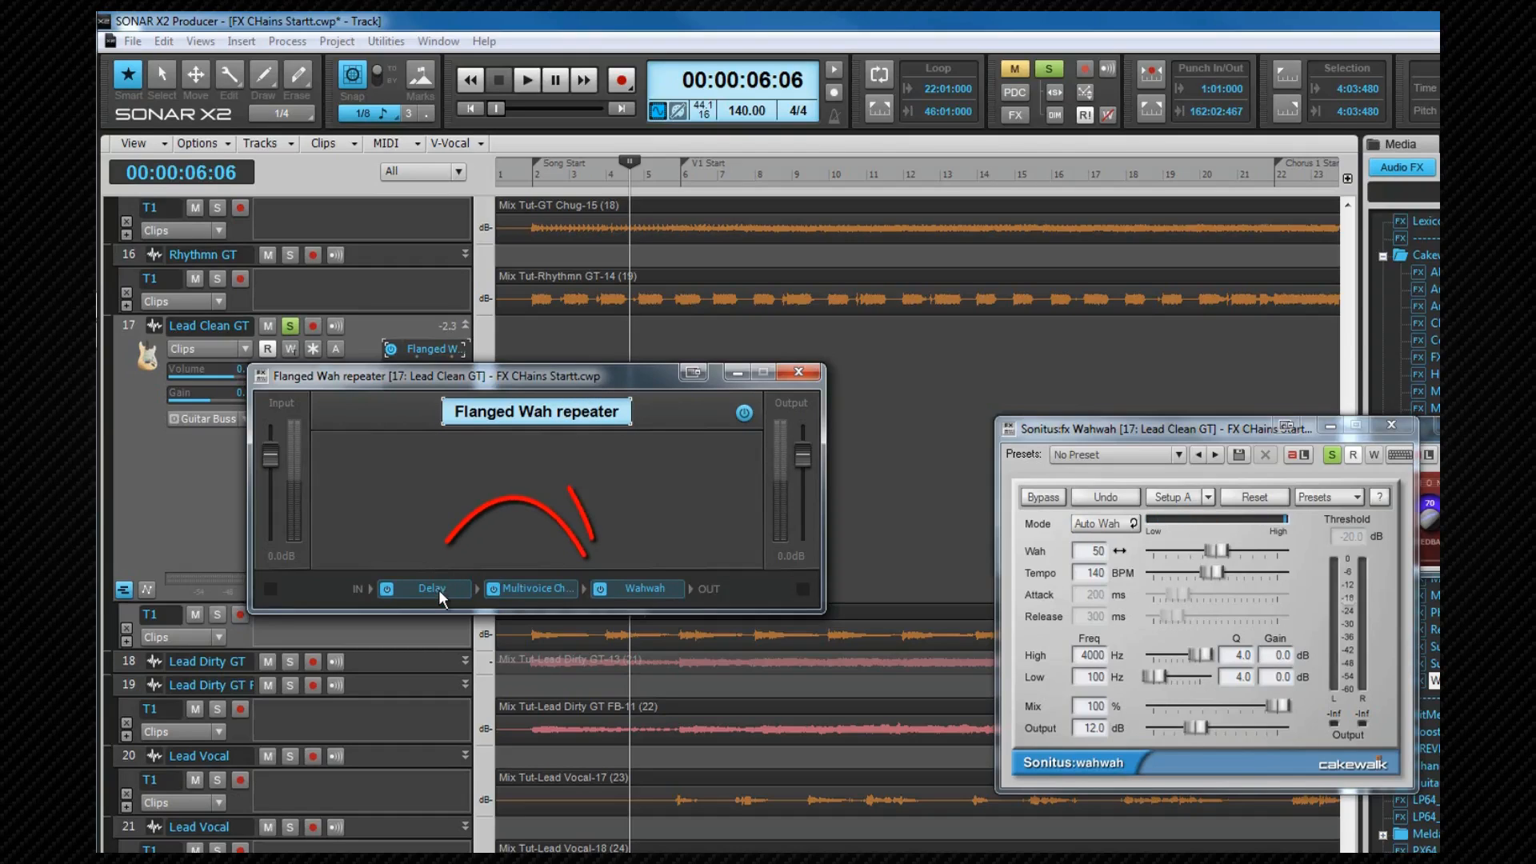
{"action": "mouse_move", "coordinate": [439, 588]}
{"action": "left_mouse_down"}
{"action": "mouse_move", "coordinate": [574, 571]}
{"action": "mouse_move", "coordinate": [652, 586]}
{"action": "left_mouse_up"}
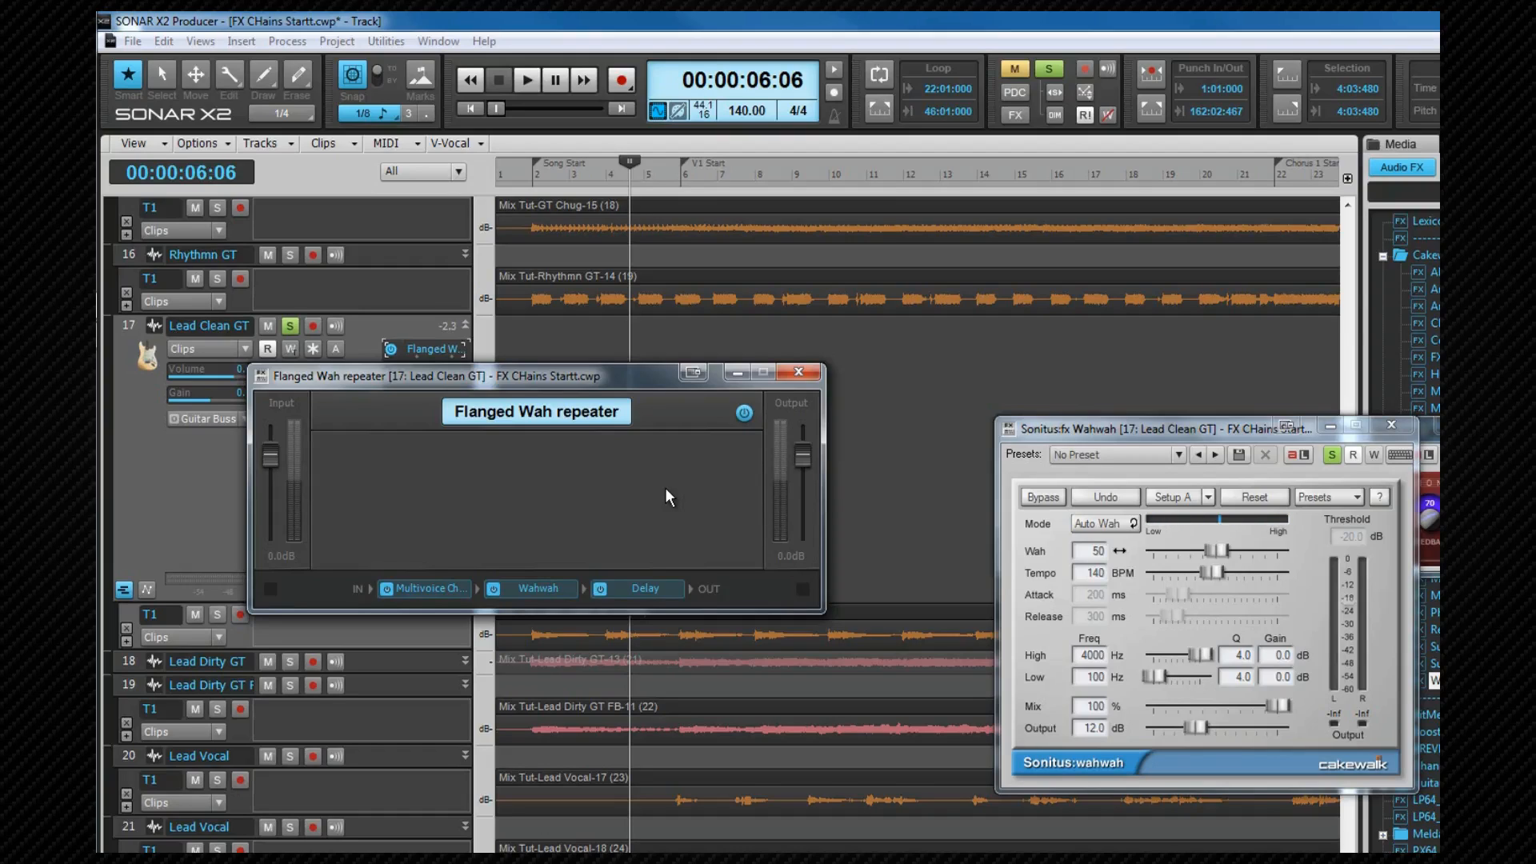
Add a knob named Flange at position 1 with Multivoice Chorus/Flanger - Delay as its first destination.
{"action": "right_click", "coordinate": [355, 479]}
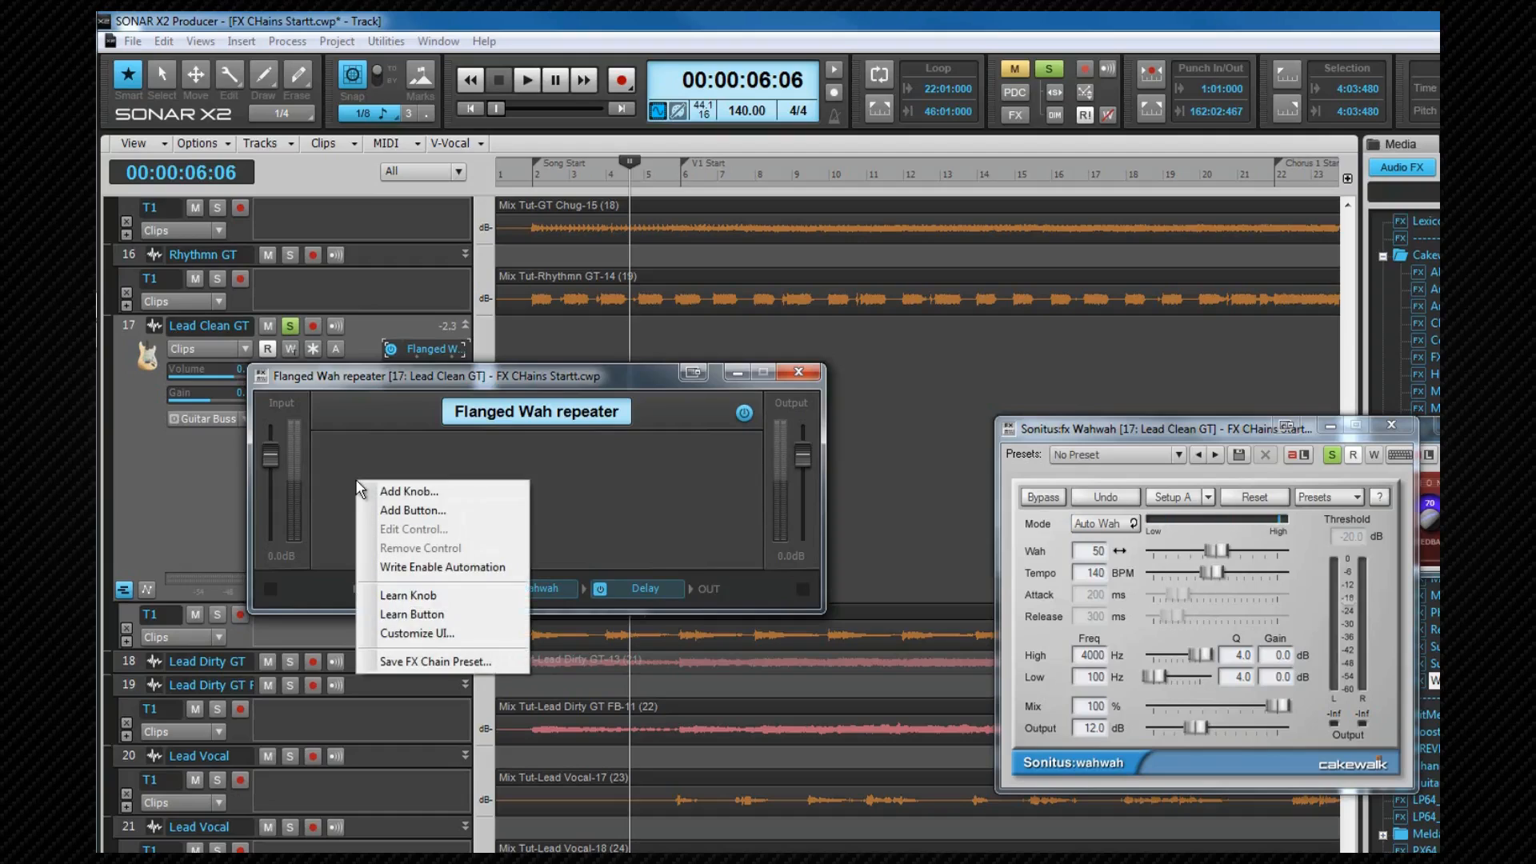
{"action": "left_click", "coordinate": [422, 496]}
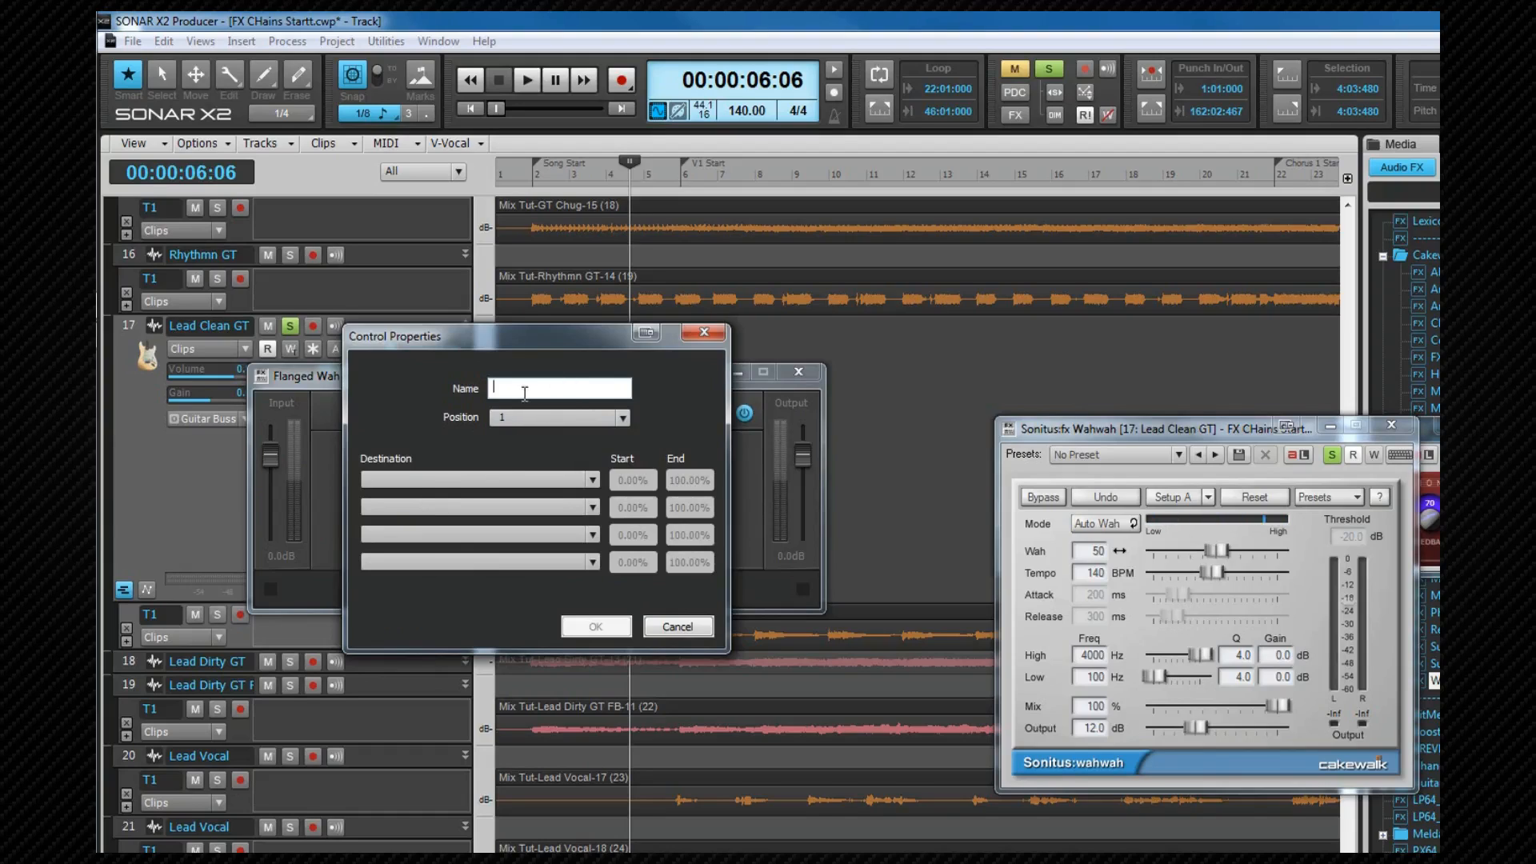
{"action": "type", "text": "Flange"}
{"action": "left_click", "coordinate": [591, 481]}
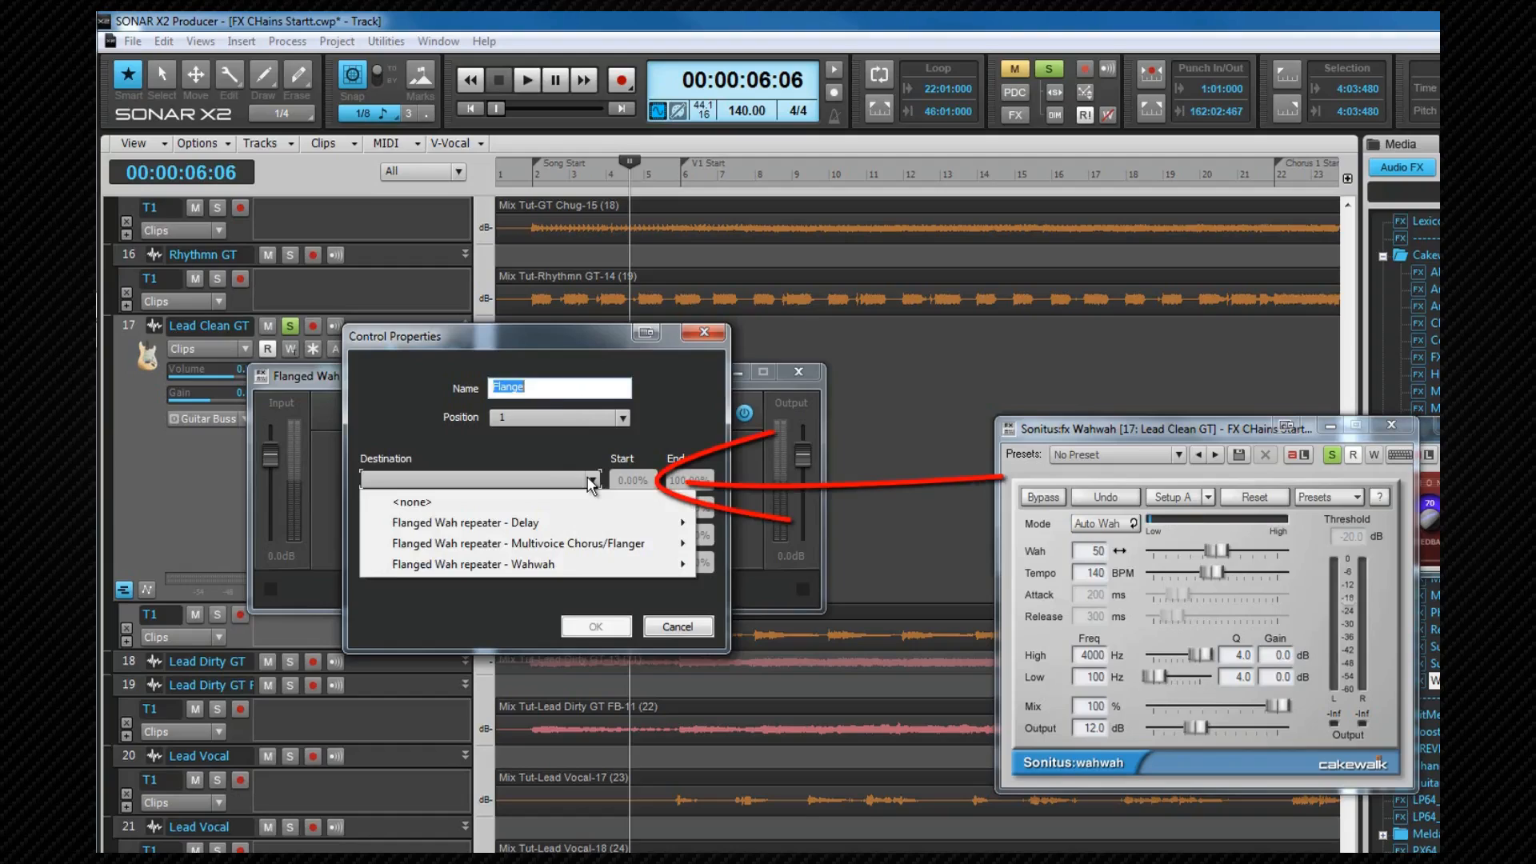
{"action": "mouse_move", "coordinate": [579, 544]}
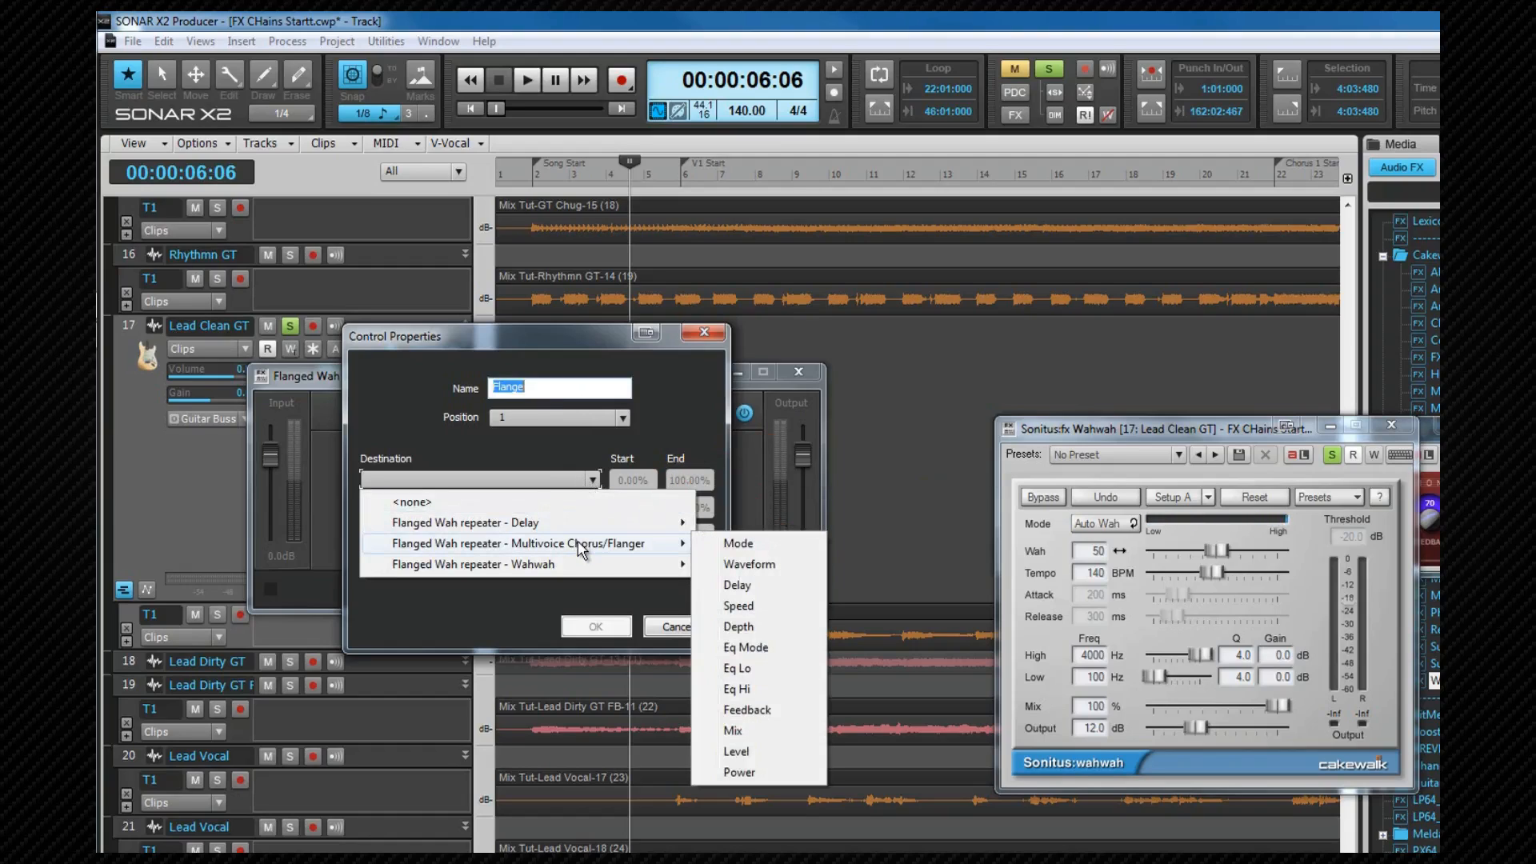
{"action": "left_click", "coordinate": [757, 589]}
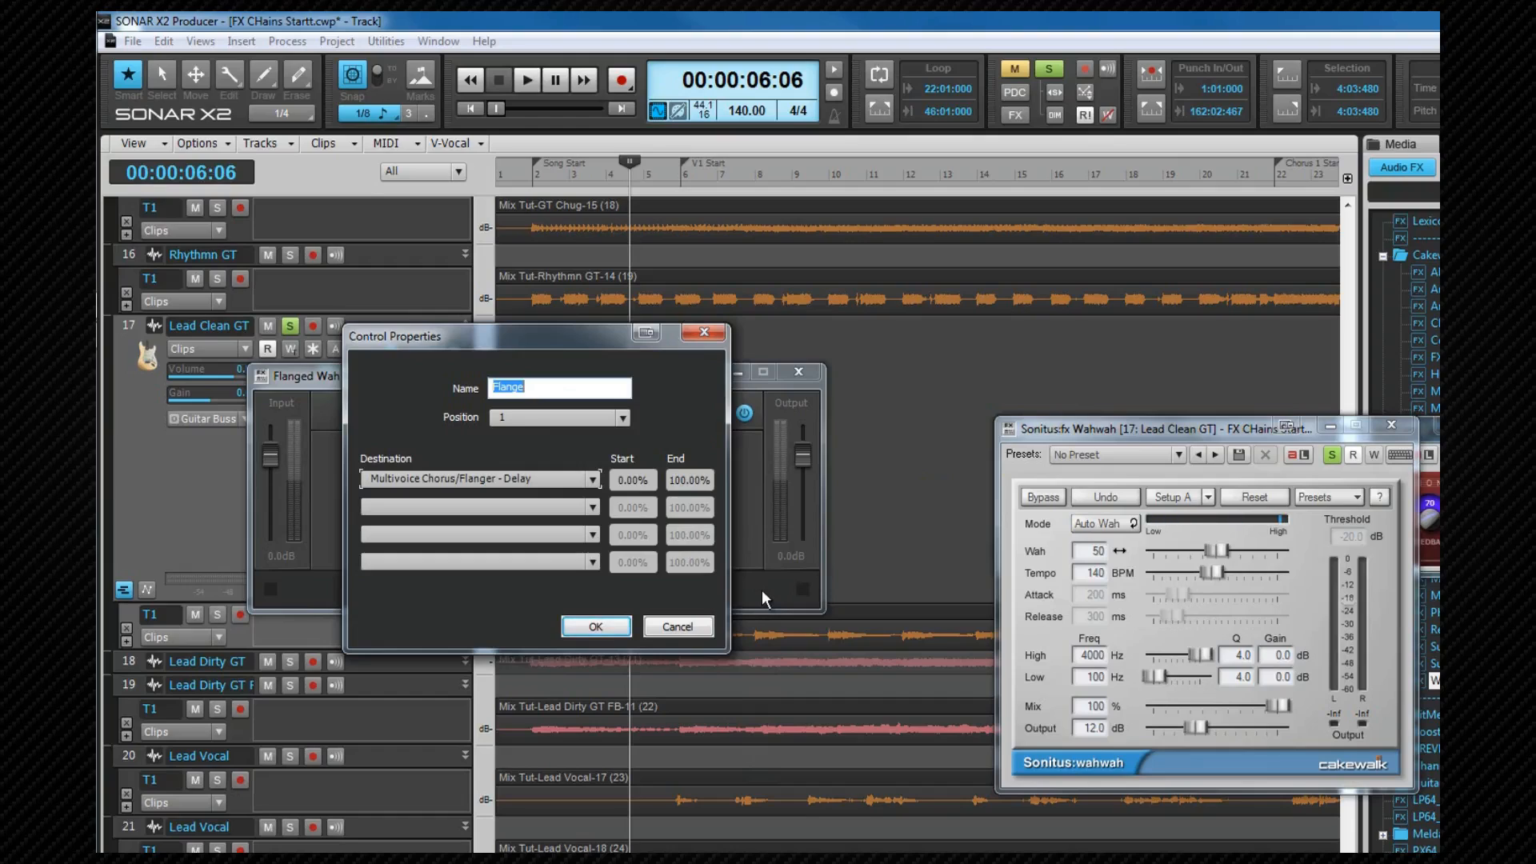
Assign Multivoice Chorus/Flanger - Depth as the Flange knob's second destination with start 100% and end 0%, and confirm the control.
{"action": "left_click", "coordinate": [592, 507]}
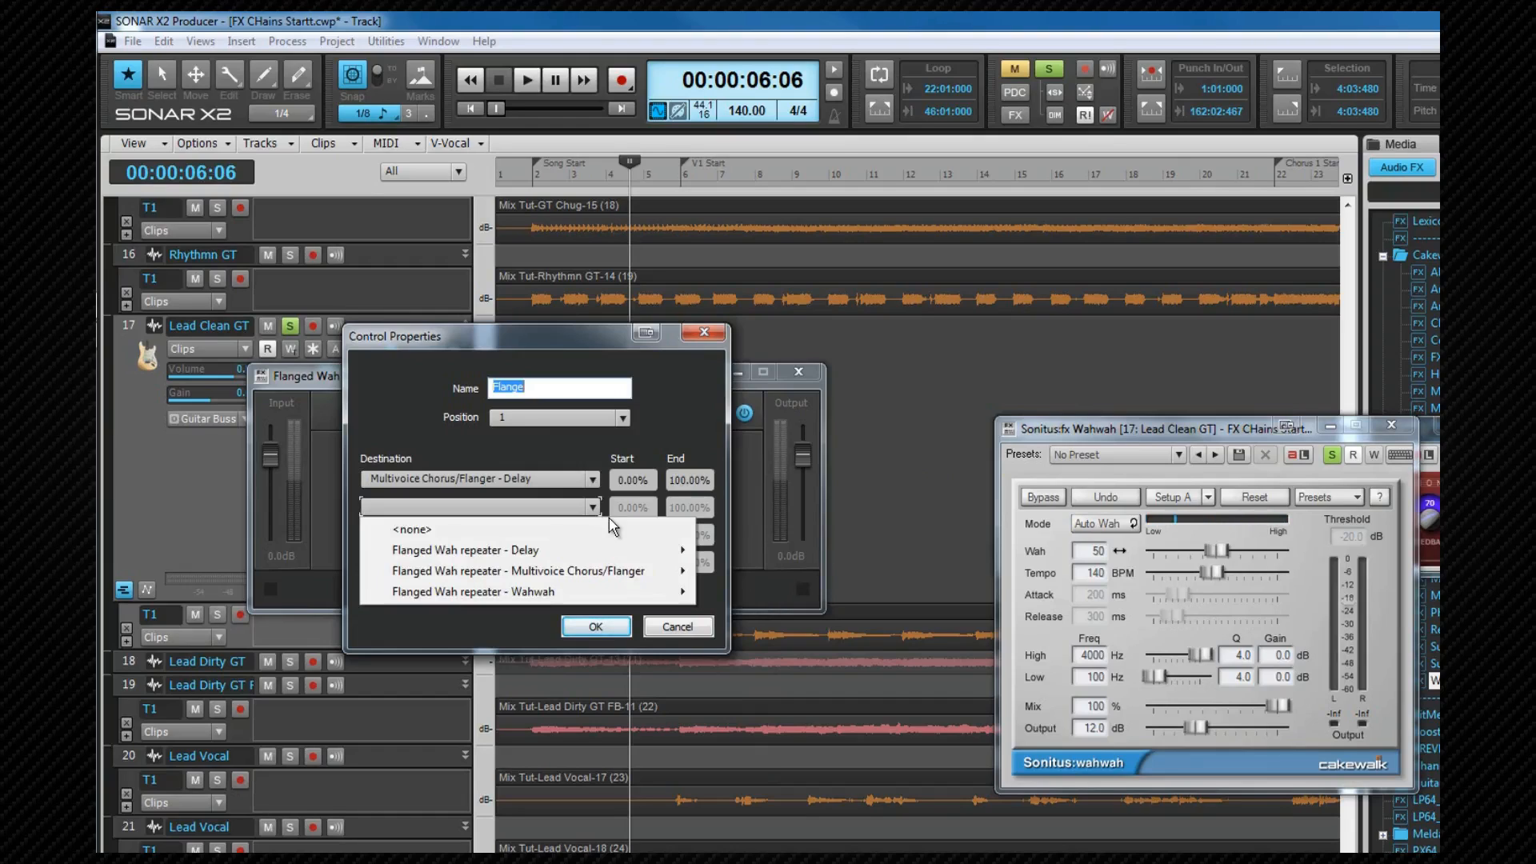
{"action": "mouse_move", "coordinate": [641, 569]}
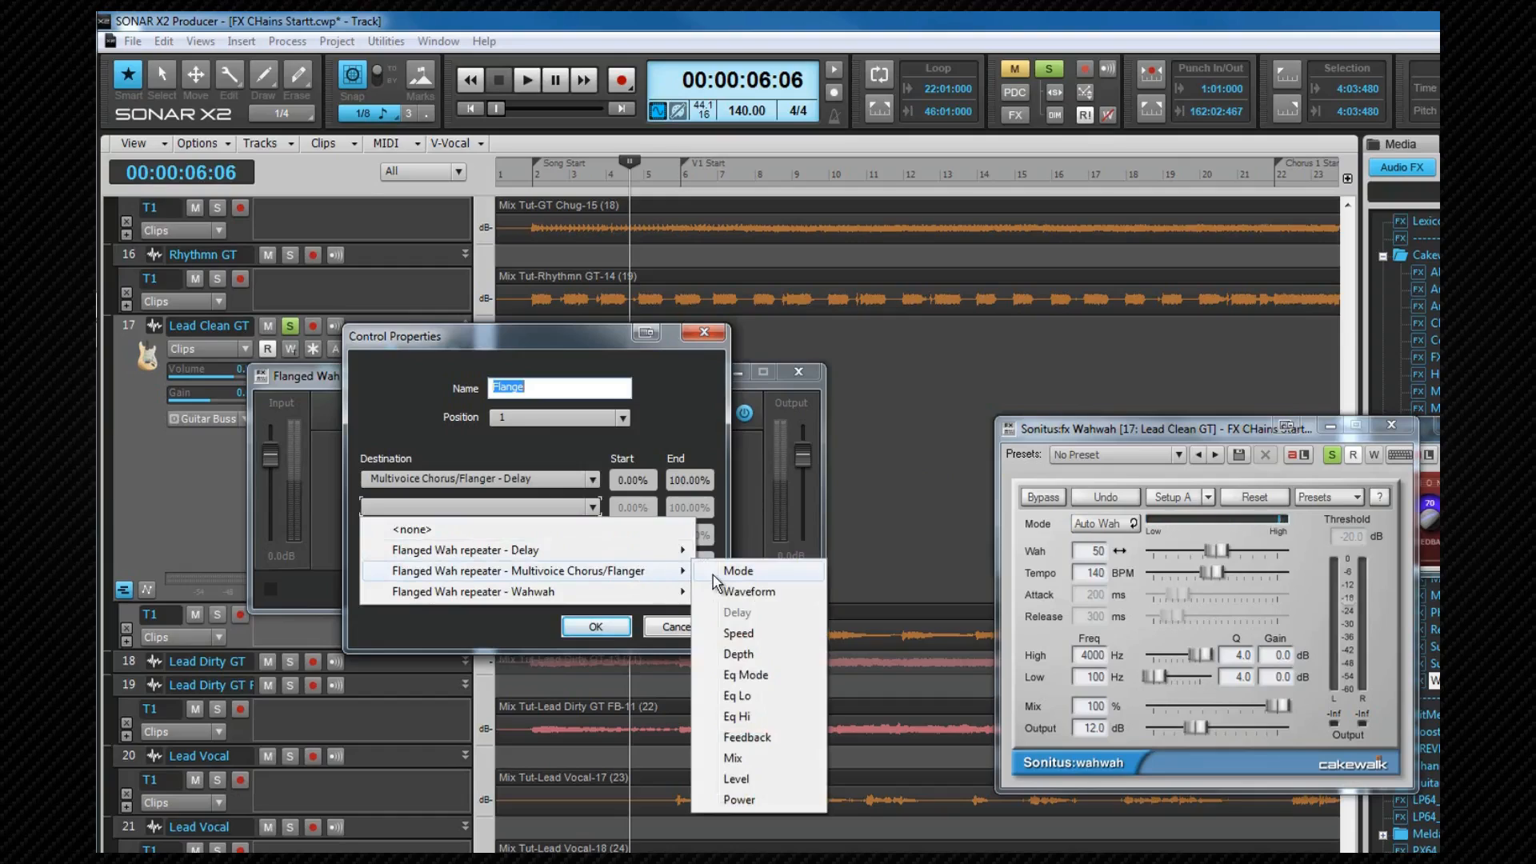
{"action": "left_click", "coordinate": [737, 655]}
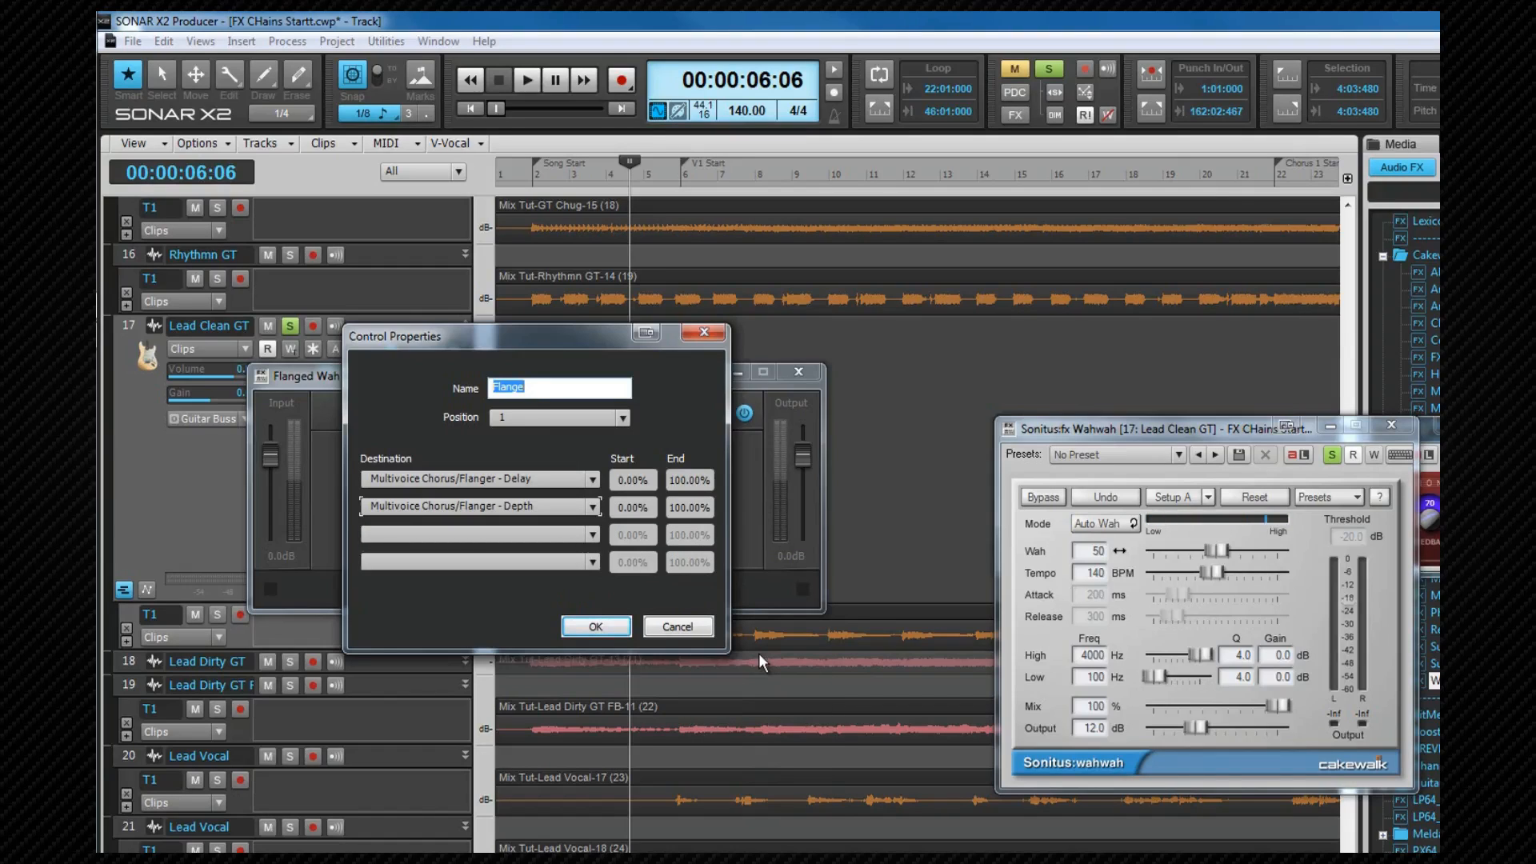
{"action": "left_click", "coordinate": [646, 508]}
{"action": "type", "text": "100"}
{"action": "key", "text": "Tab"}
{"action": "left_click", "coordinate": [694, 507]}
{"action": "type", "text": "00"}
{"action": "key", "text": "Tab"}
{"action": "left_click", "coordinate": [596, 626]}
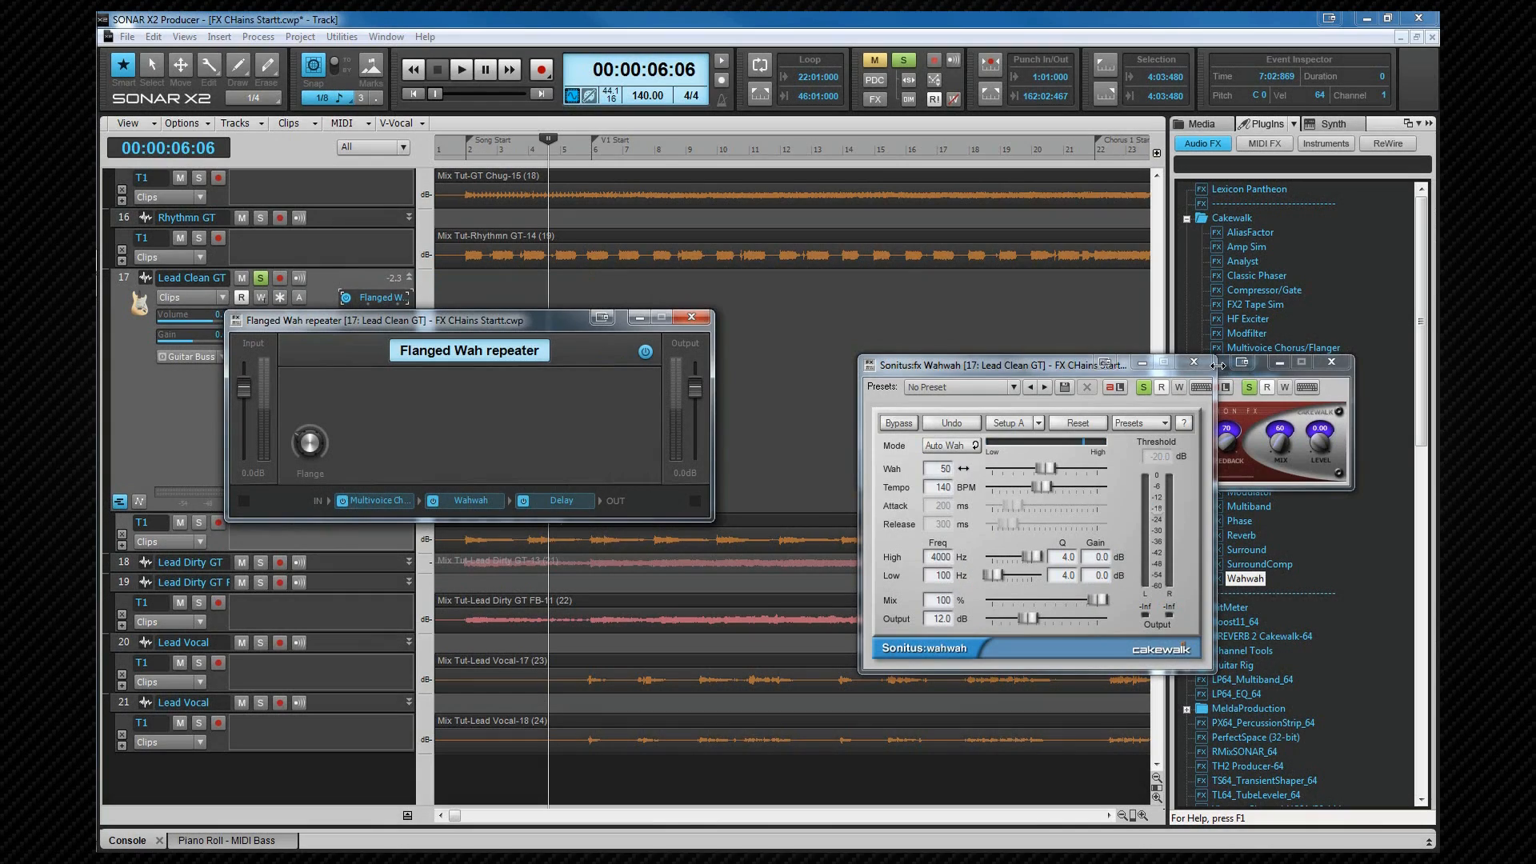
Move the Multivoice Chorus/Flanger window clear of the Wahwah window and turn the Flange knob to test both assigned parameters.
{"action": "left_click_drag", "start_coordinate": [1222, 366], "coordinate": [1184, 223]}
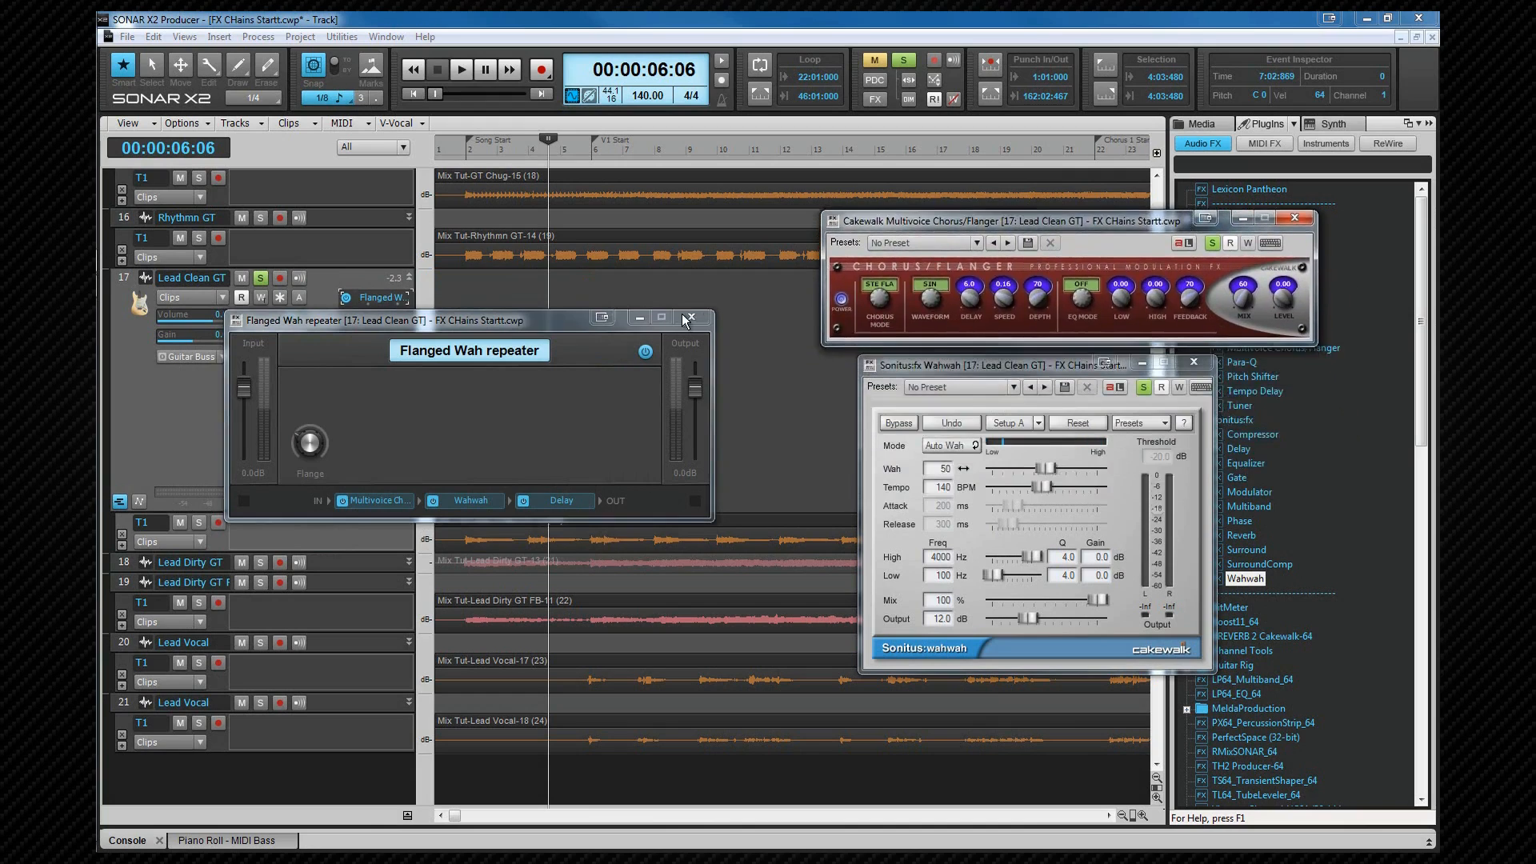
{"action": "mouse_move", "coordinate": [309, 441]}
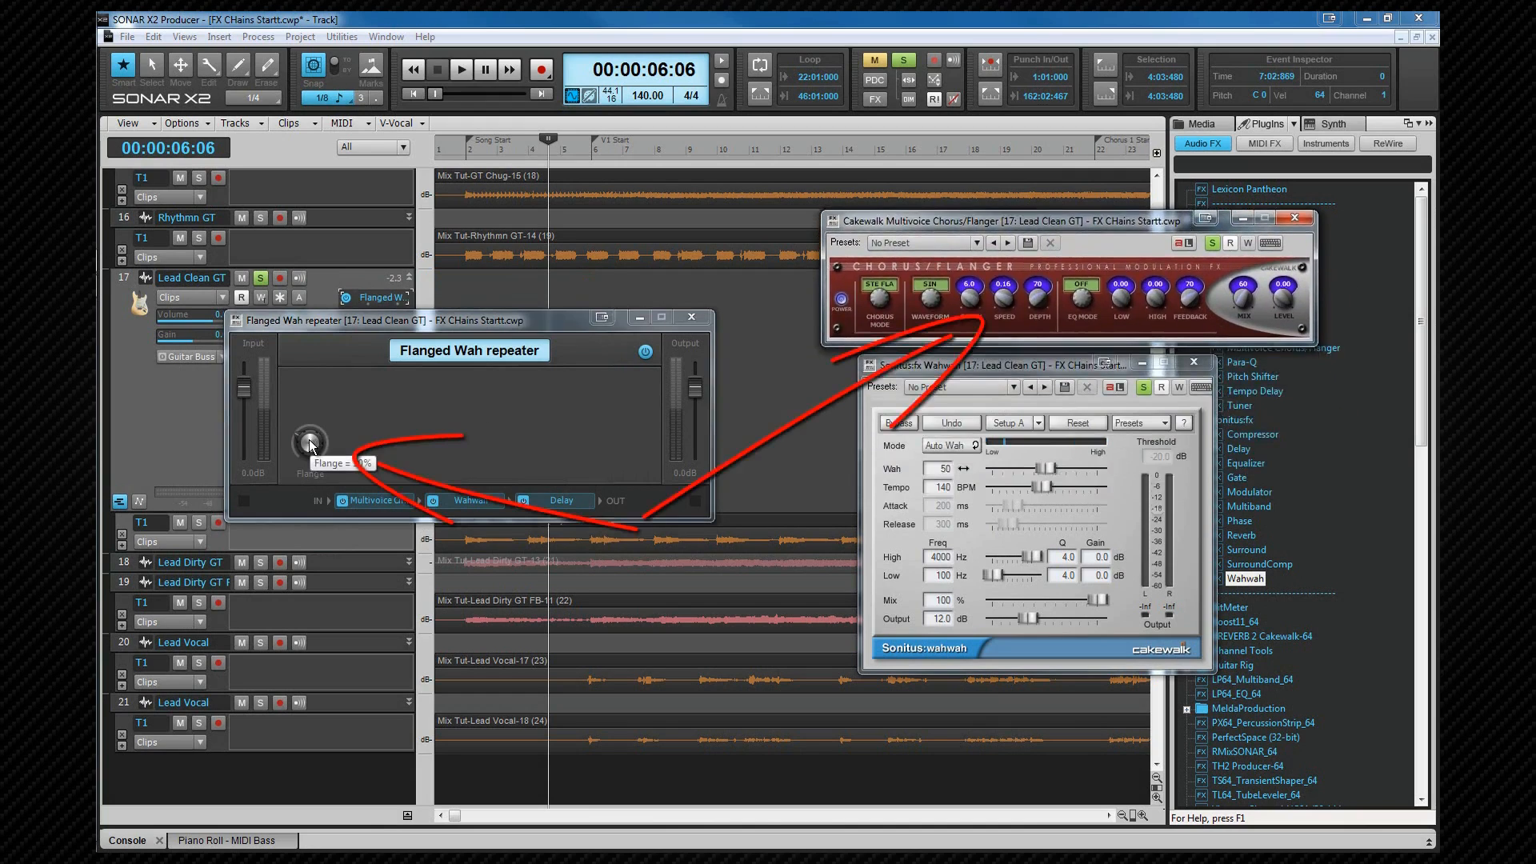
{"action": "left_click_drag", "start_coordinate": [309, 440], "coordinate": [309, 440]}
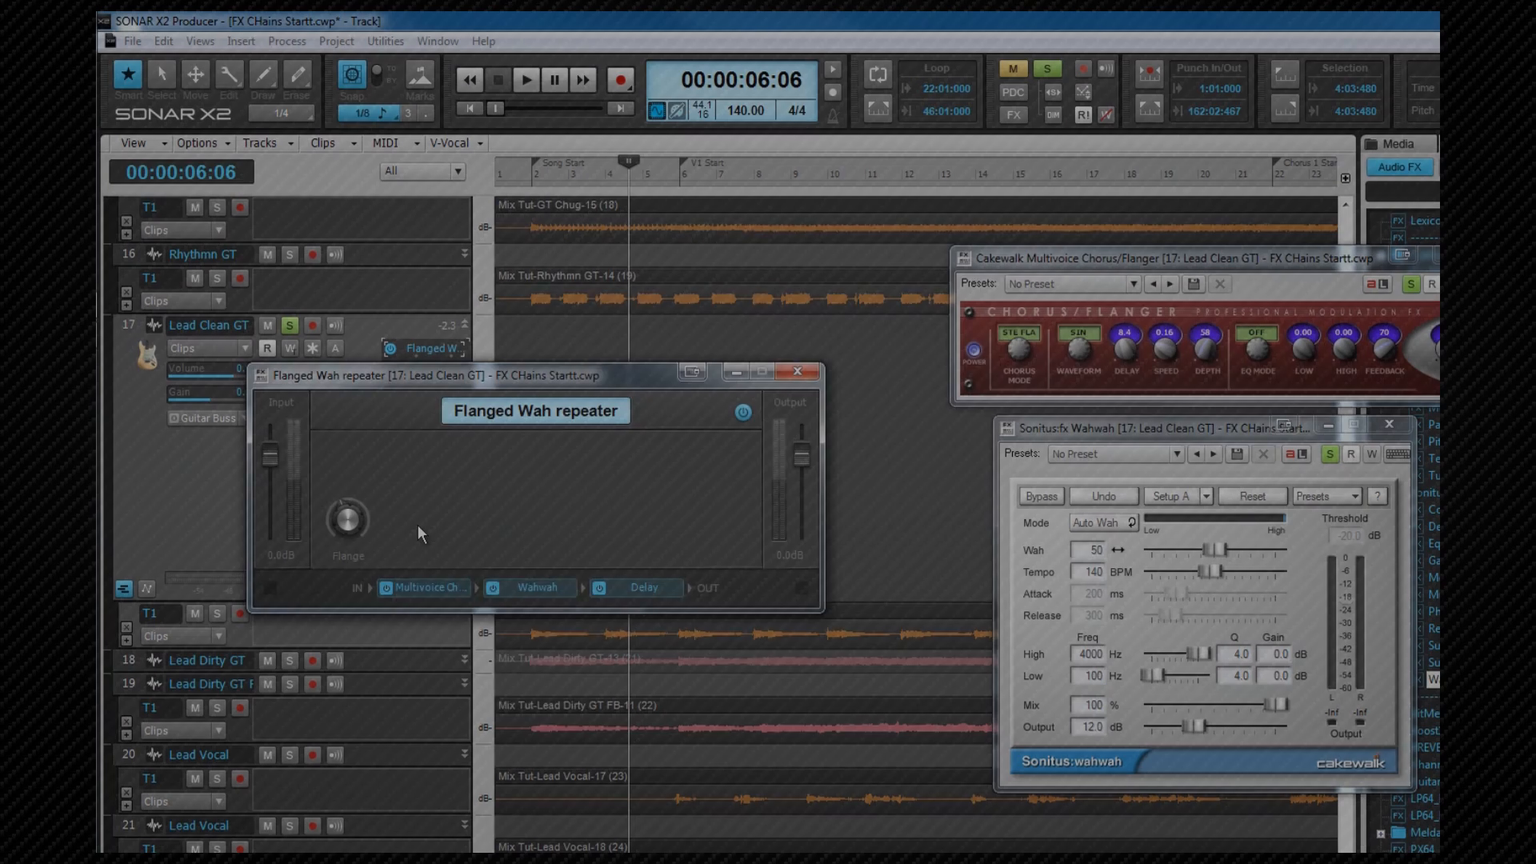
Use Learn Knob to assign a new chain knob to the Wahwah's Tempo, moving that parameter to 175 BPM.
{"action": "right_click", "coordinate": [370, 452]}
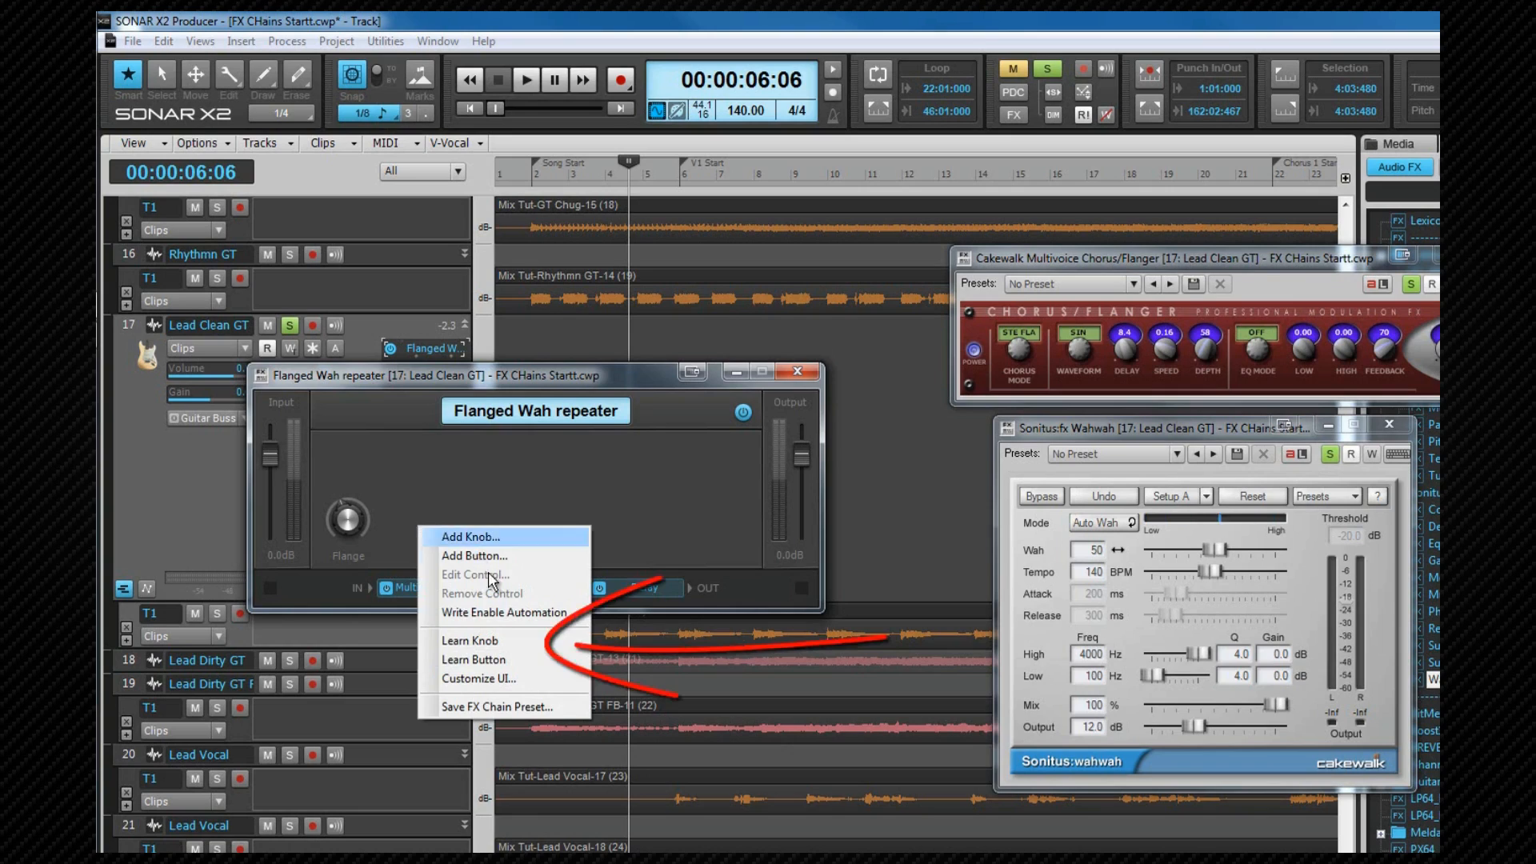
{"action": "left_click", "coordinate": [486, 643]}
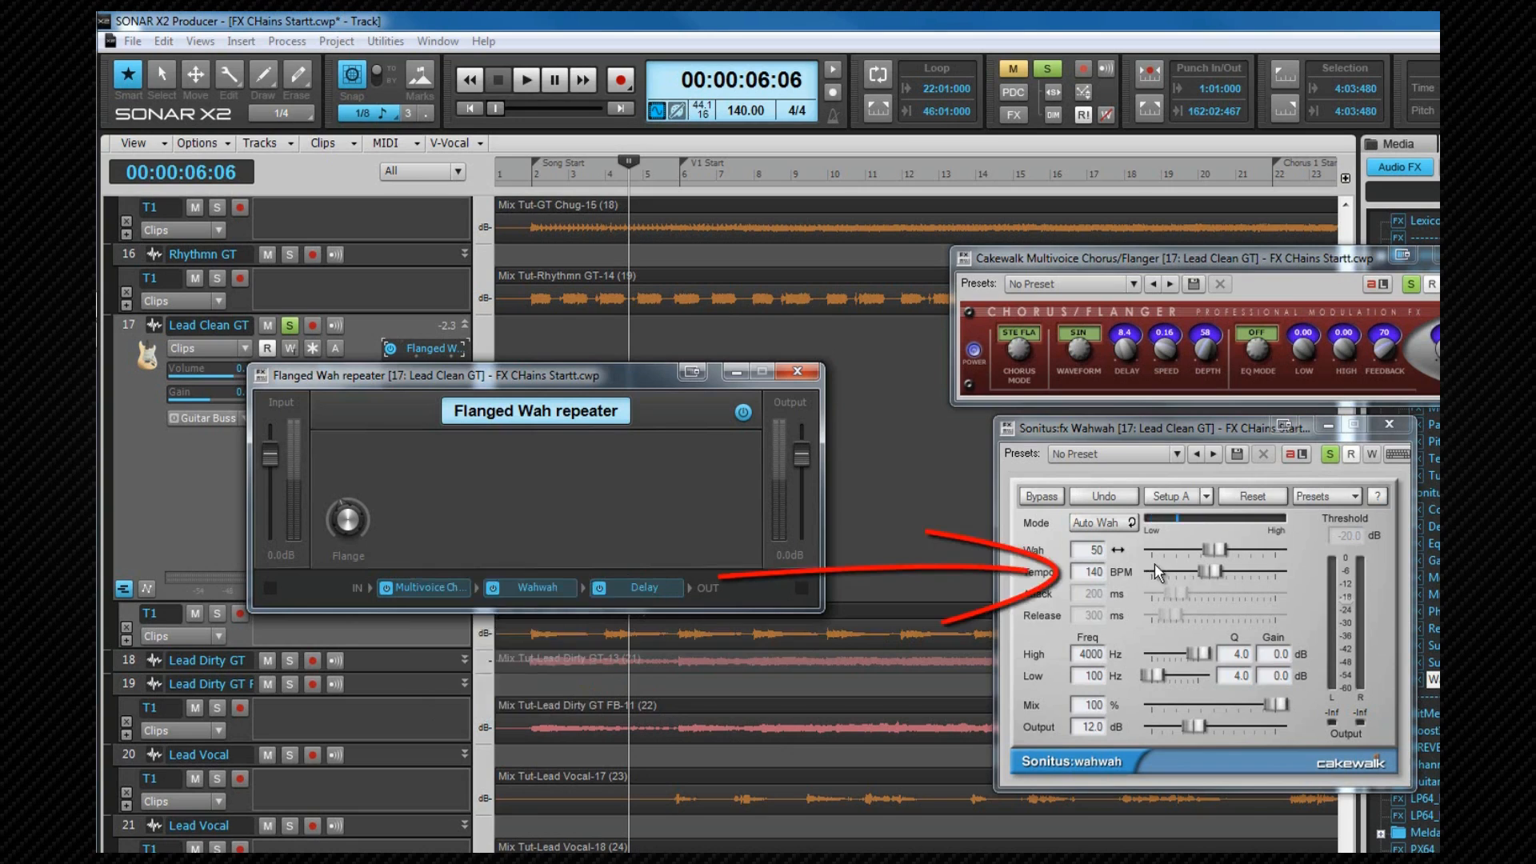
{"action": "left_click_drag", "start_coordinate": [1208, 569], "coordinate": [1224, 569]}
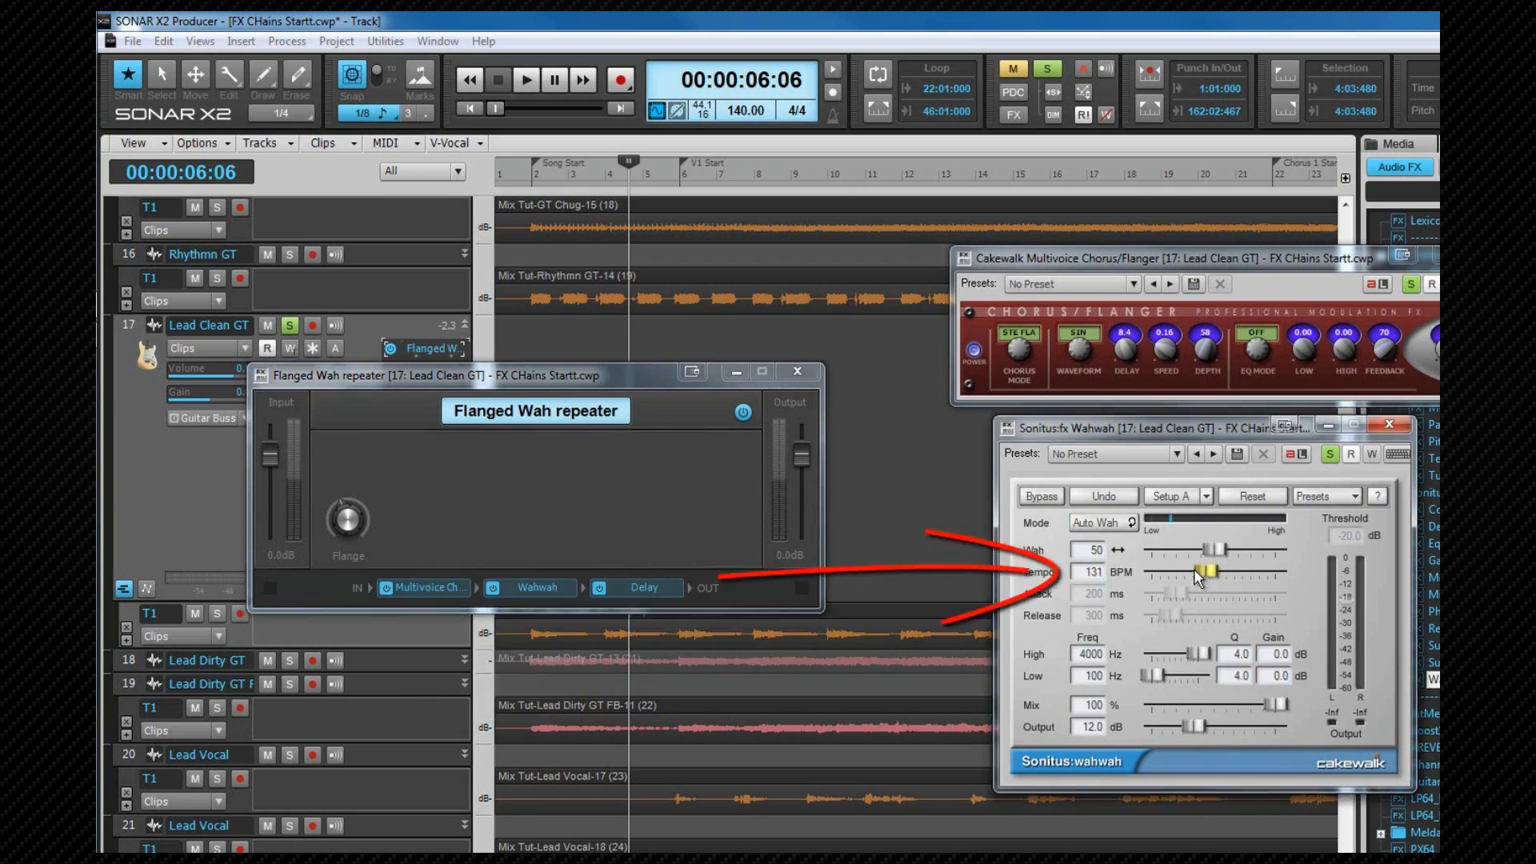
{"action": "right_click", "coordinate": [441, 512]}
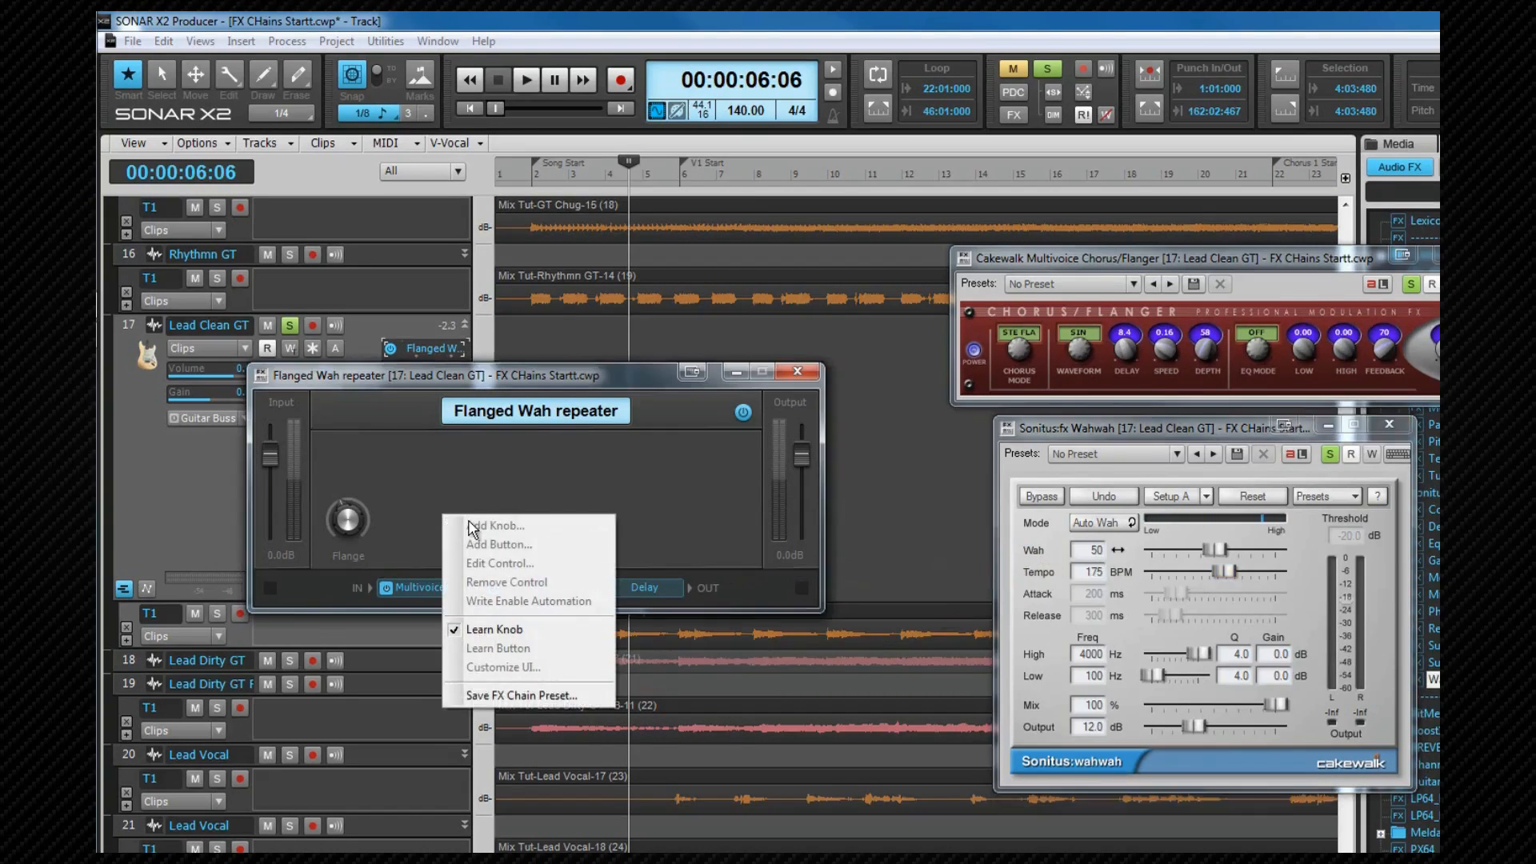
{"action": "left_click", "coordinate": [507, 628]}
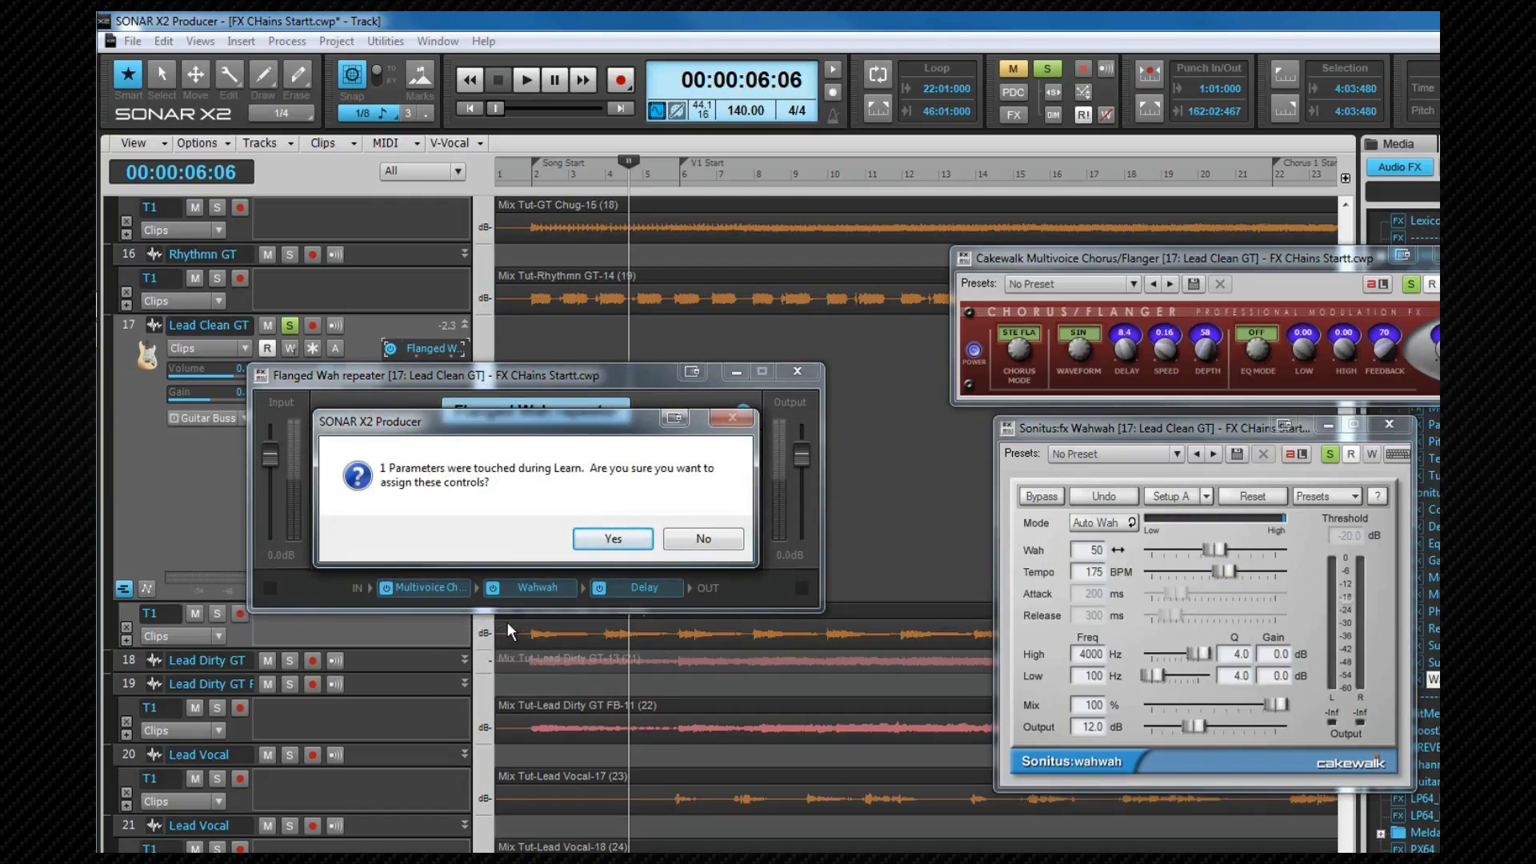
{"action": "left_click", "coordinate": [615, 539]}
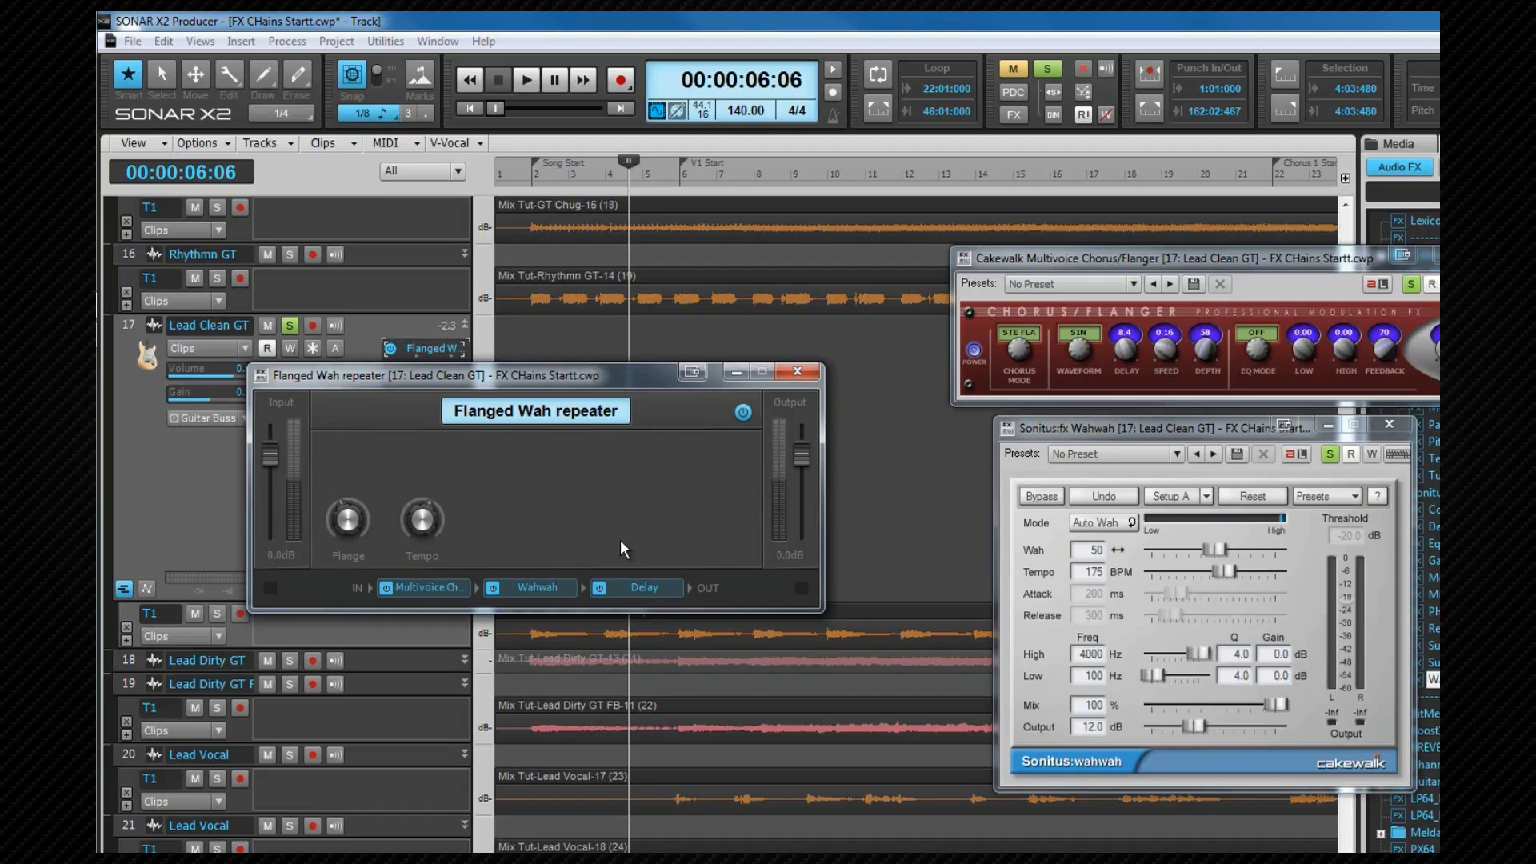
{"action": "right_click", "coordinate": [426, 524]}
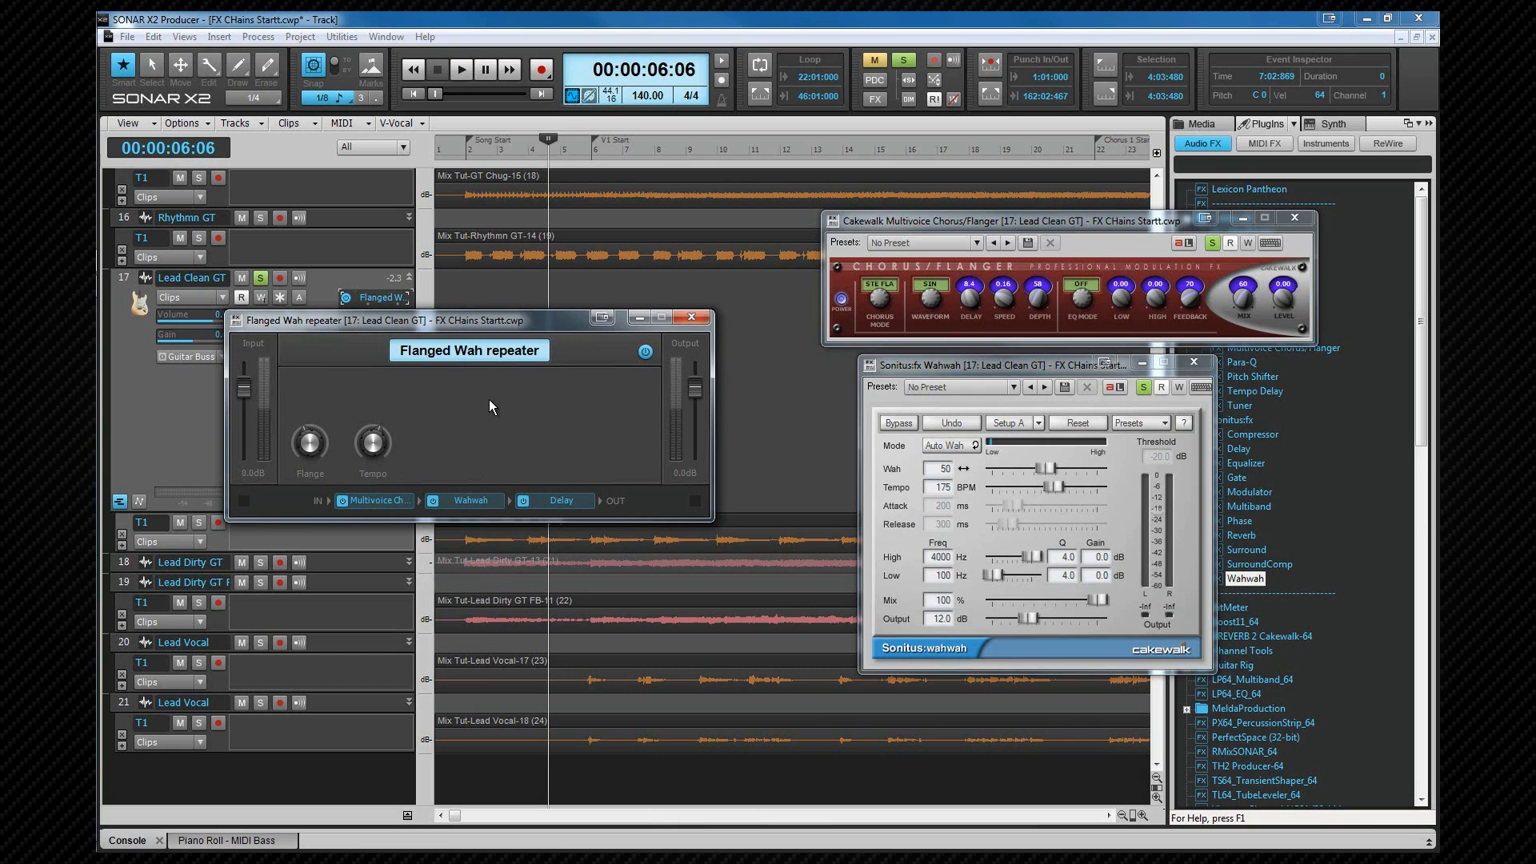
Open the chain's Delay effect and use Learn Button to assign a button to its Listen parameter, switching it to Delay.
{"action": "left_click", "coordinate": [583, 520]}
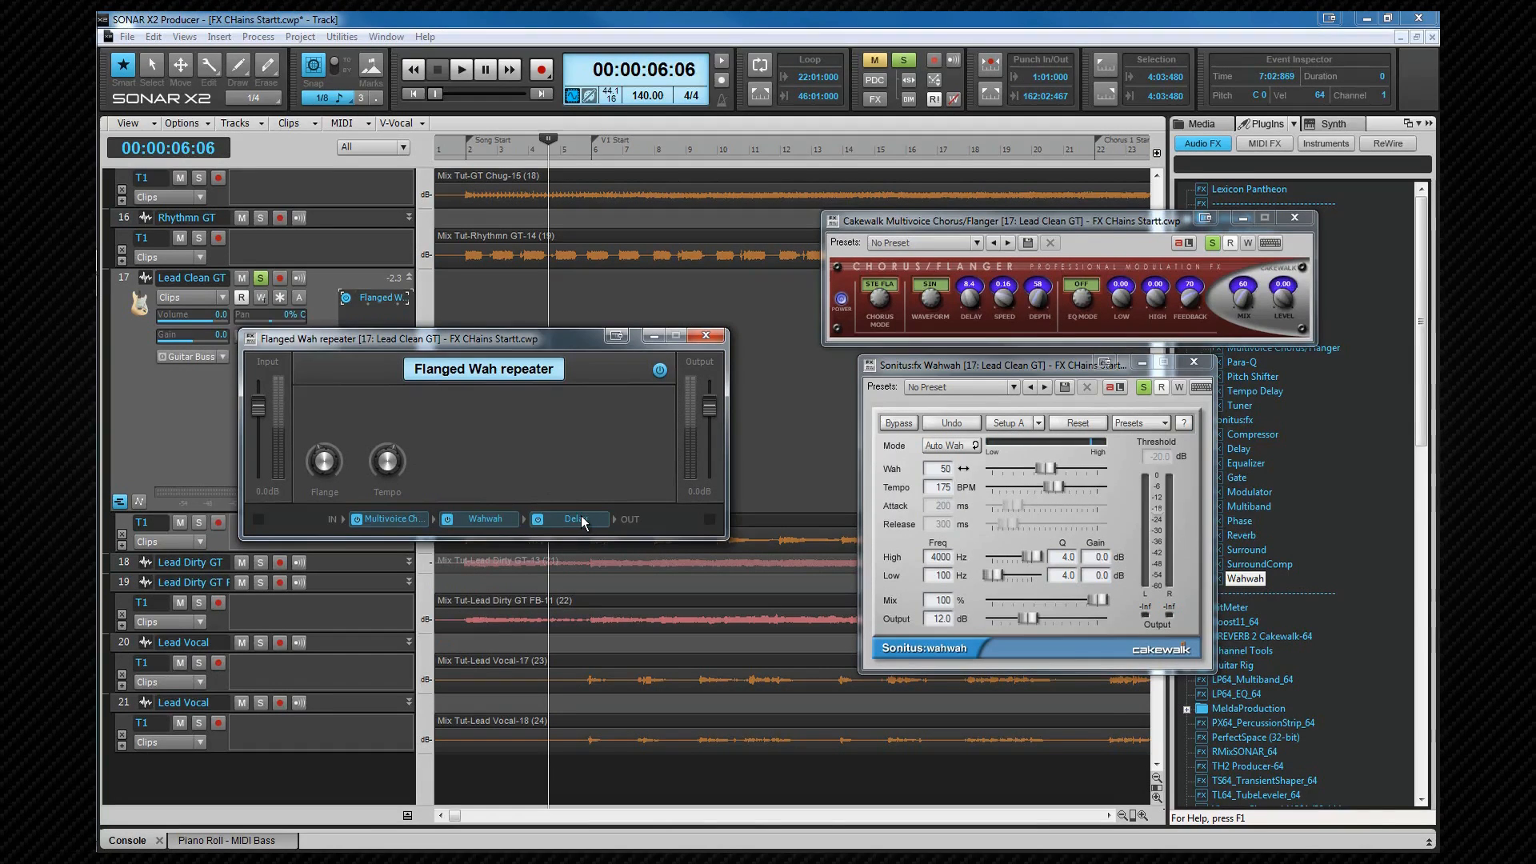
{"action": "double_click", "coordinate": [583, 520]}
{"action": "right_click", "coordinate": [424, 420]}
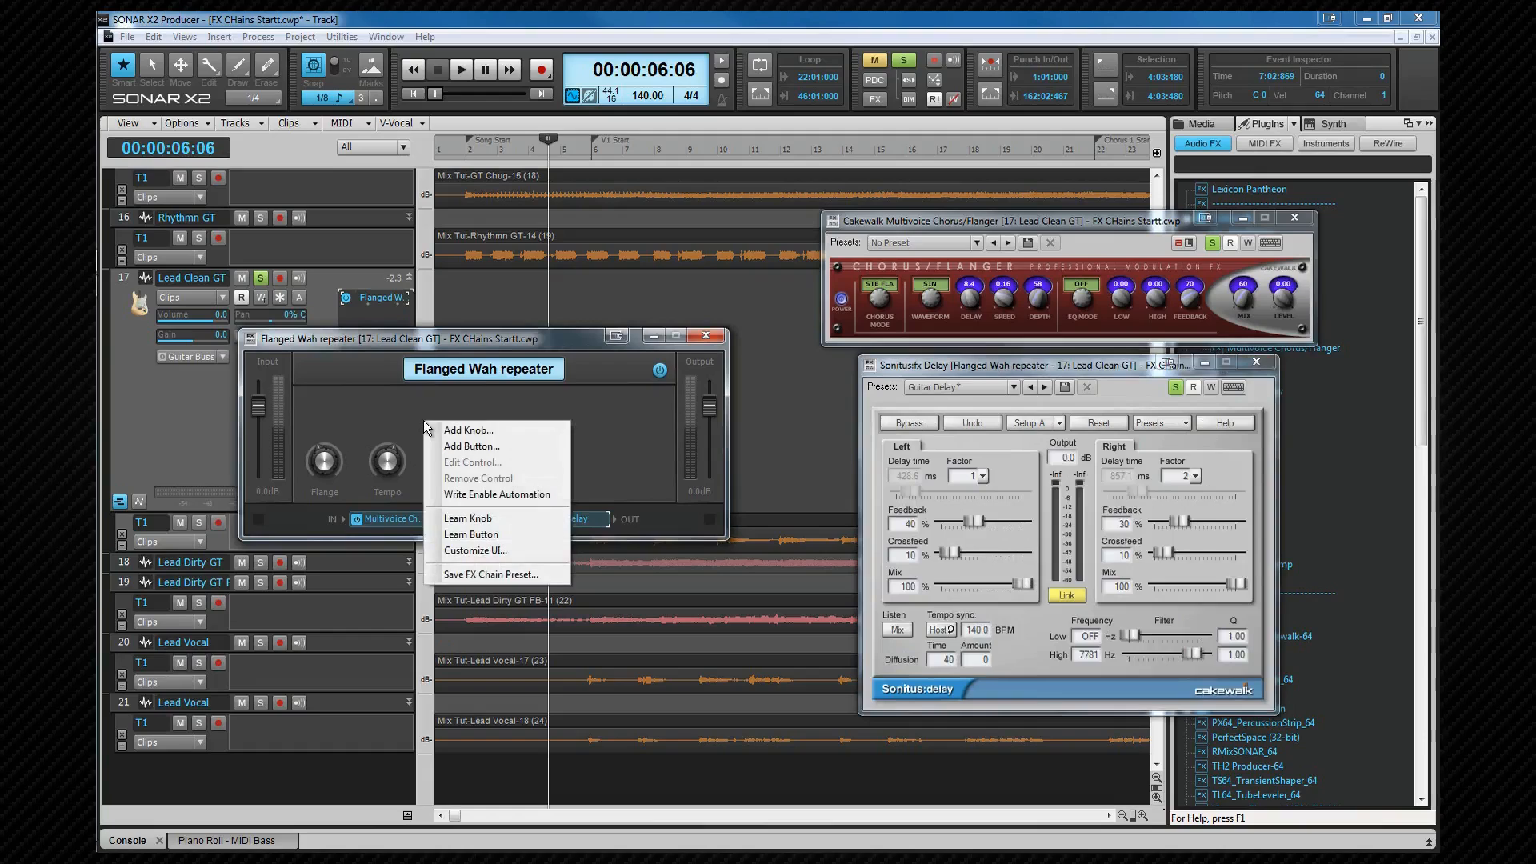
{"action": "left_click", "coordinate": [490, 534]}
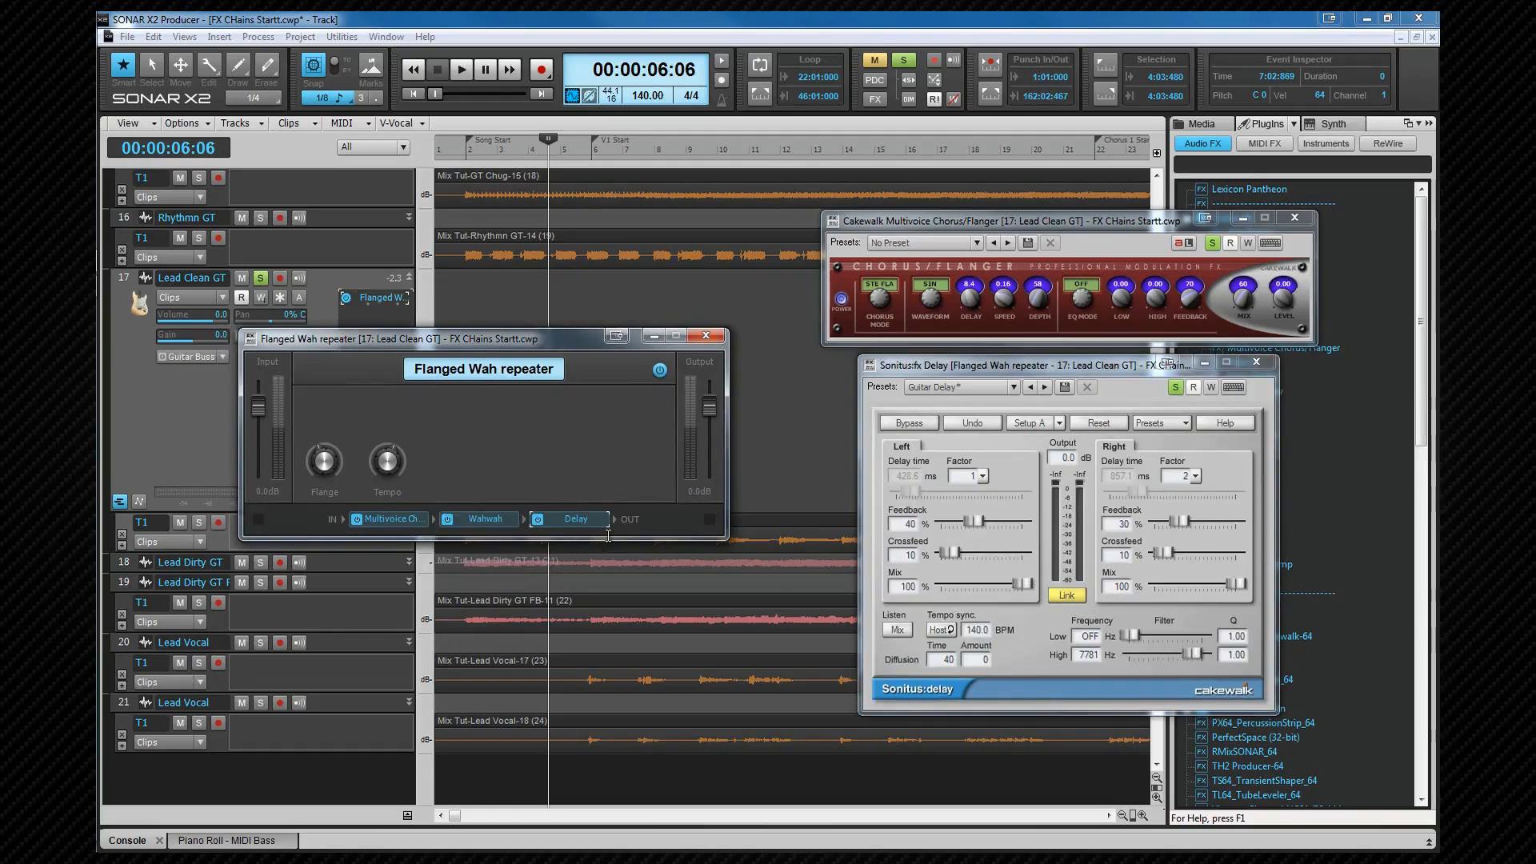
{"action": "left_click", "coordinate": [897, 631]}
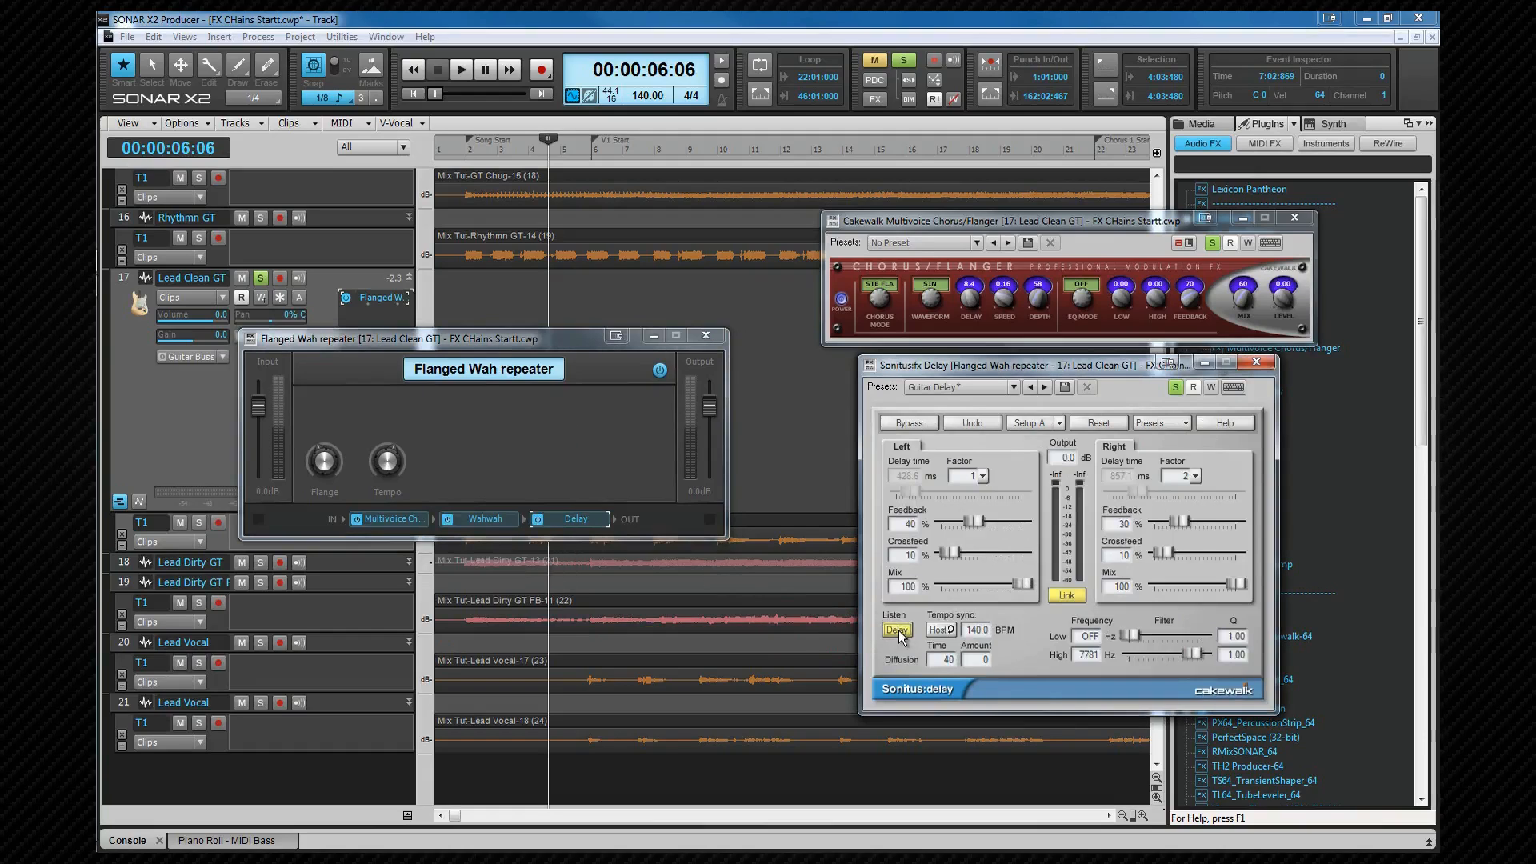
{"action": "right_click", "coordinate": [482, 430]}
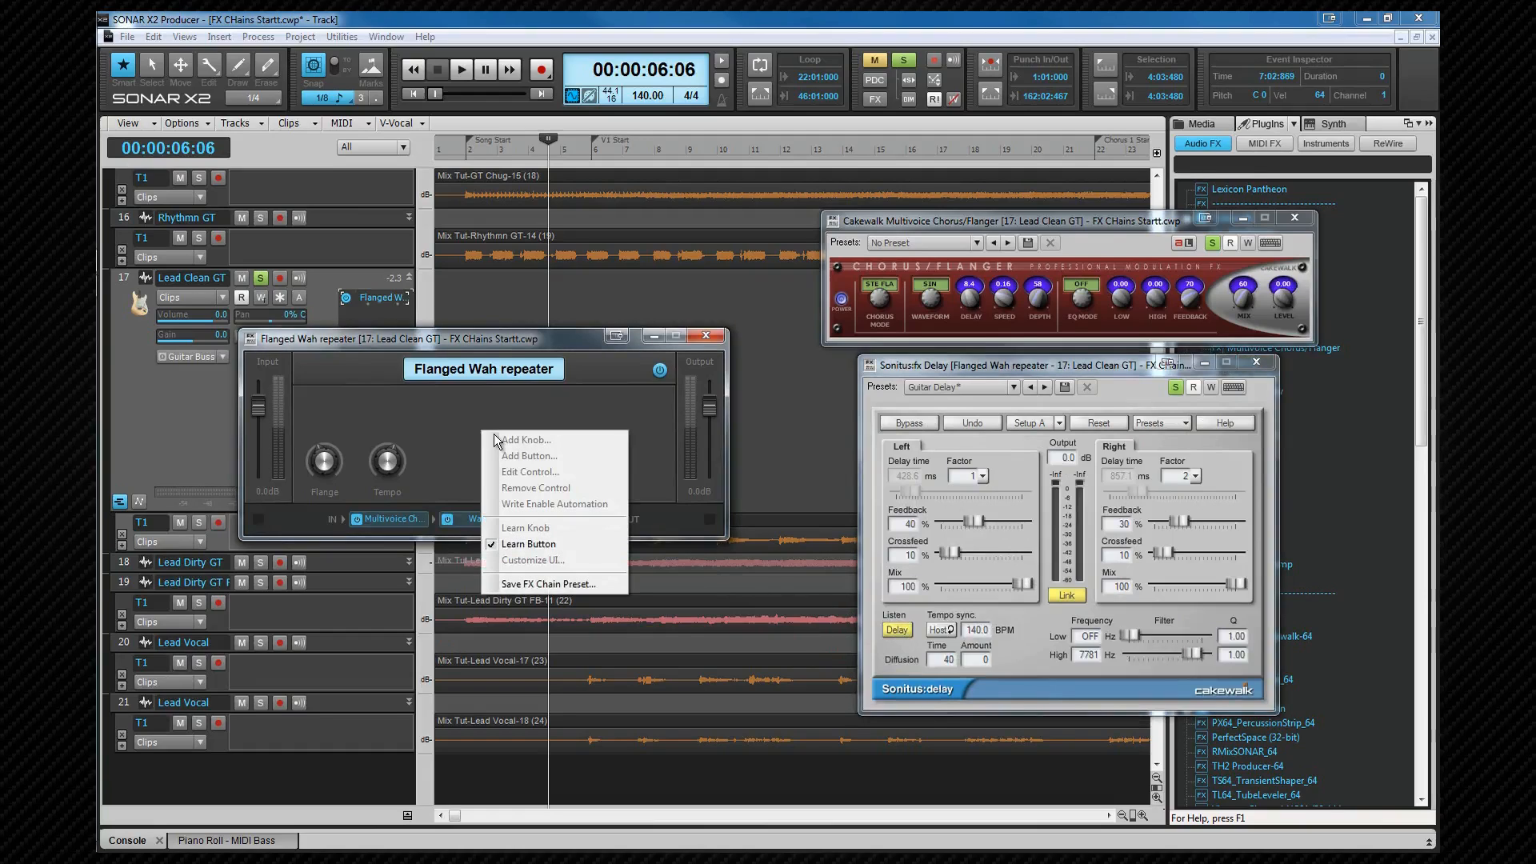
{"action": "left_click", "coordinate": [546, 541]}
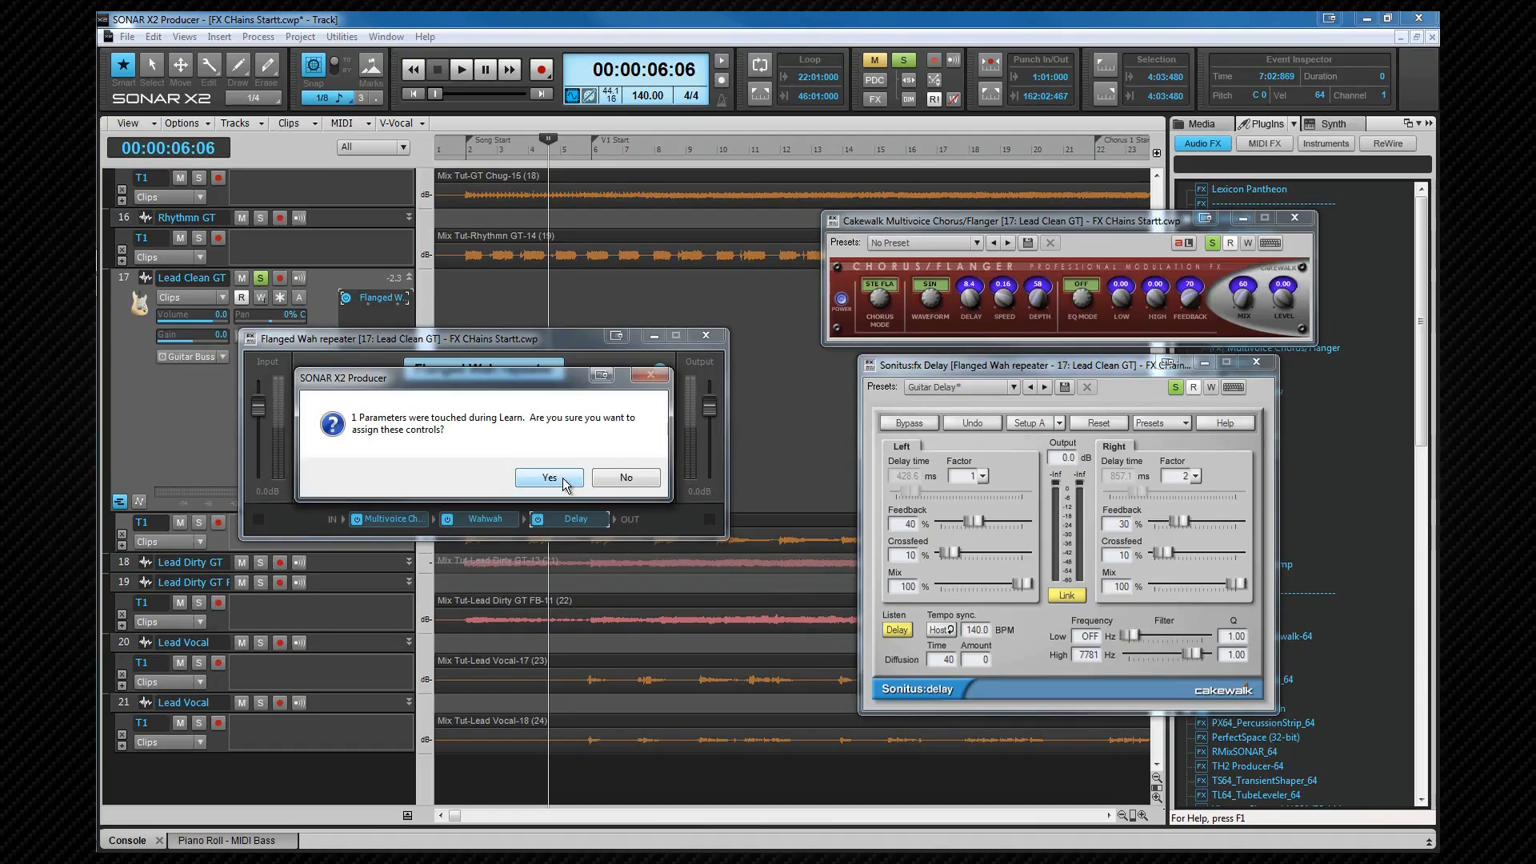
{"action": "left_click", "coordinate": [549, 477]}
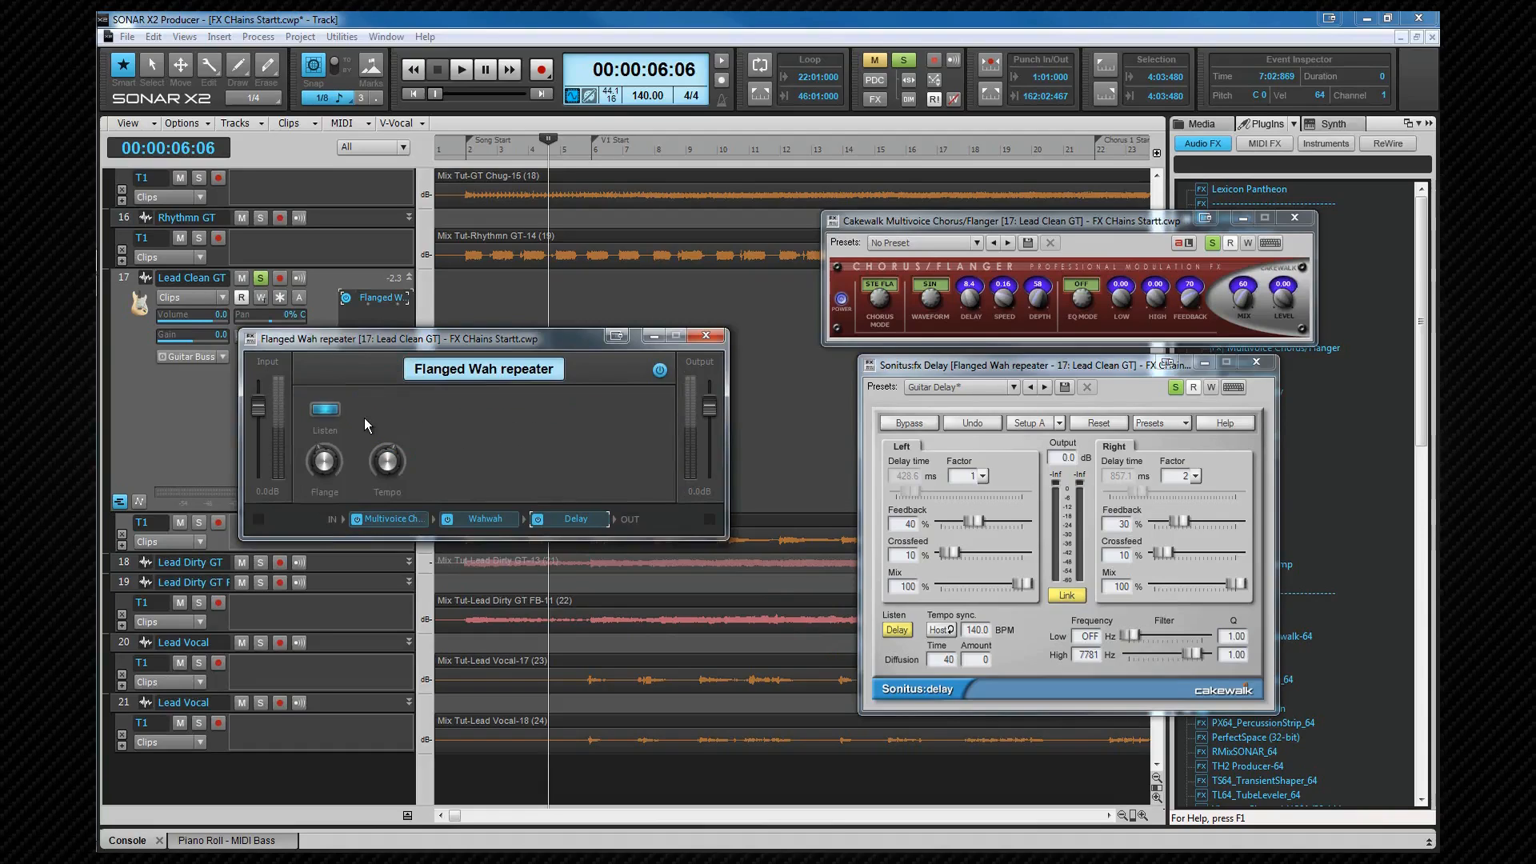
Rename the Listen button "Delay only", move it to position 3, and toggle it to test it.
{"action": "right_click", "coordinate": [330, 412]}
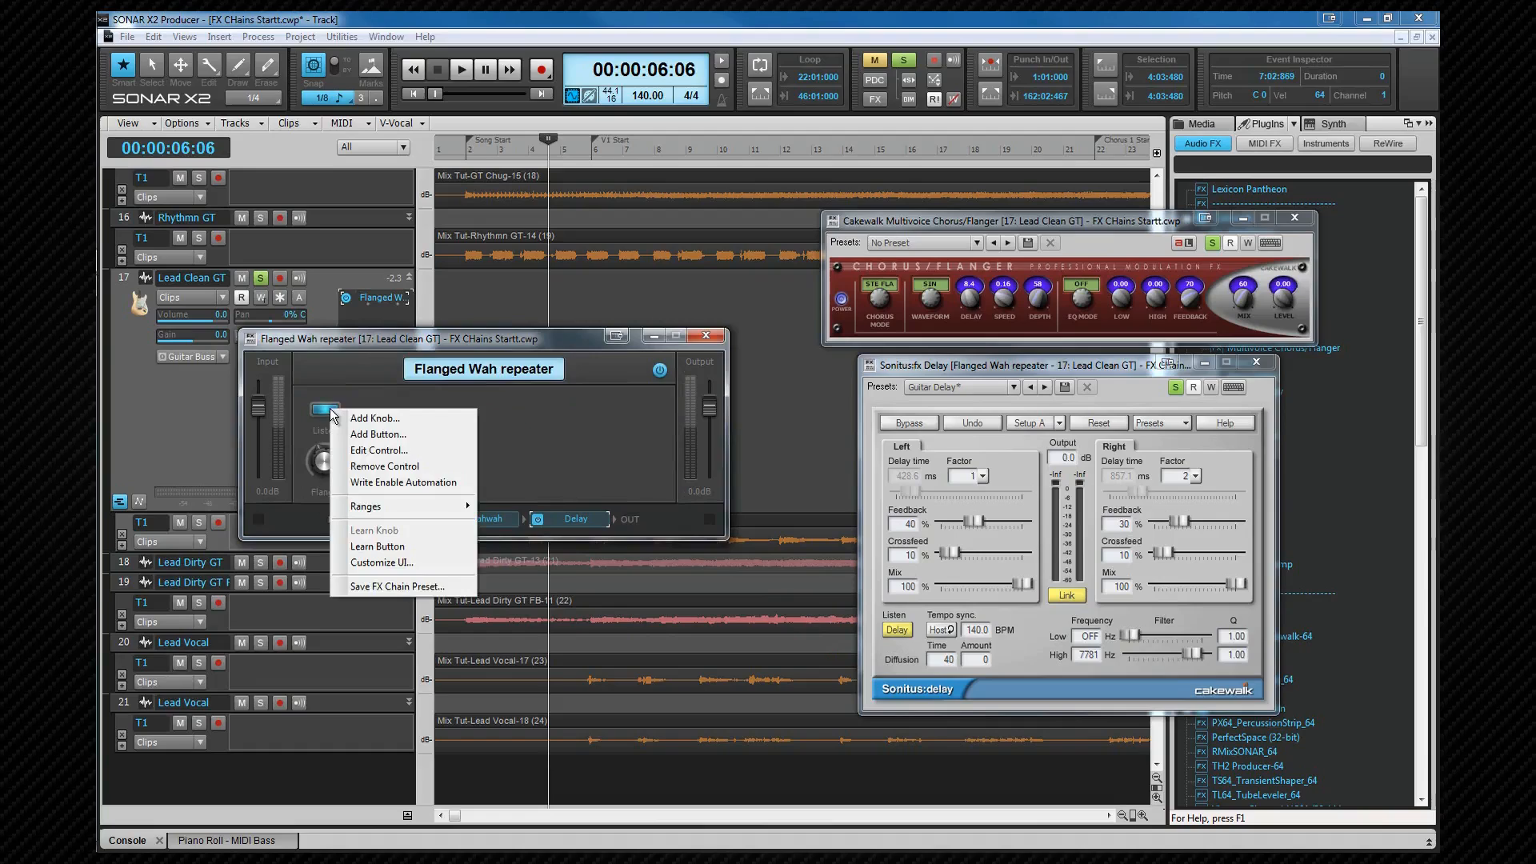
{"action": "left_click", "coordinate": [387, 446]}
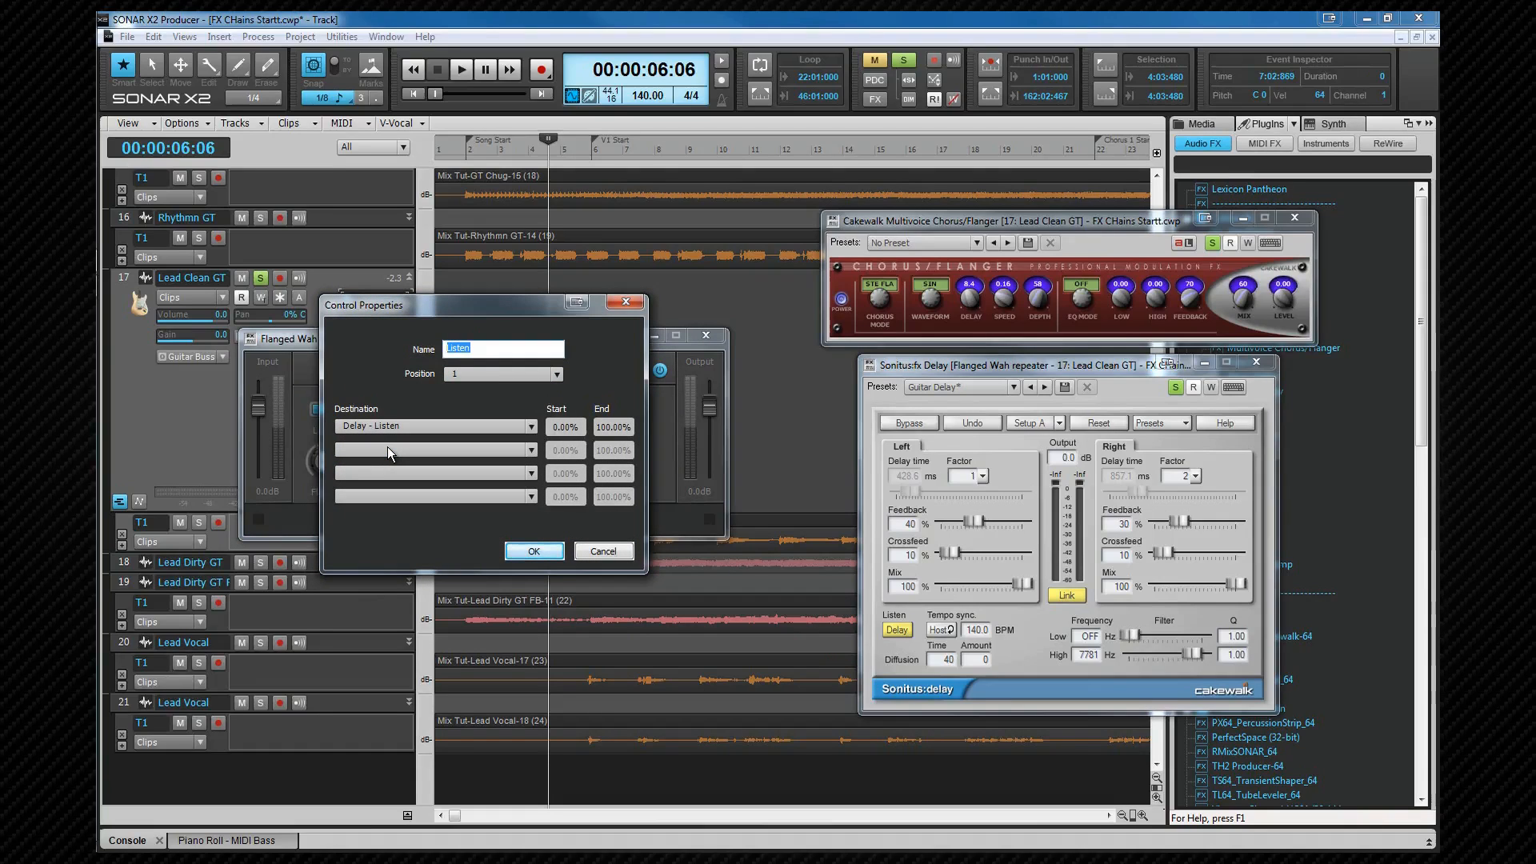
{"action": "left_click", "coordinate": [554, 374]}
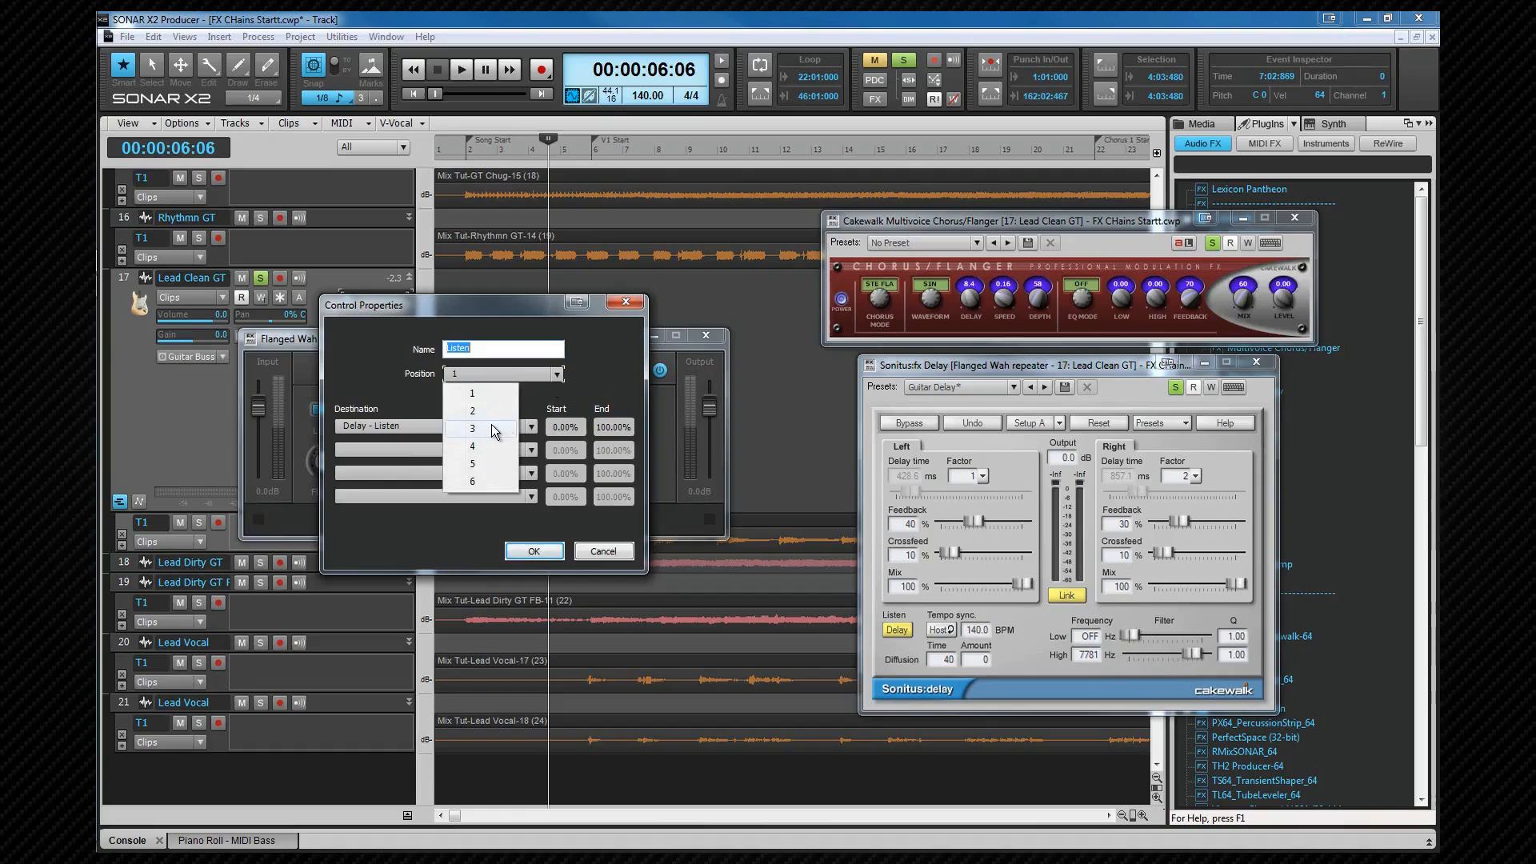
{"action": "left_click", "coordinate": [490, 424]}
{"action": "type", "text": "Delay only"}
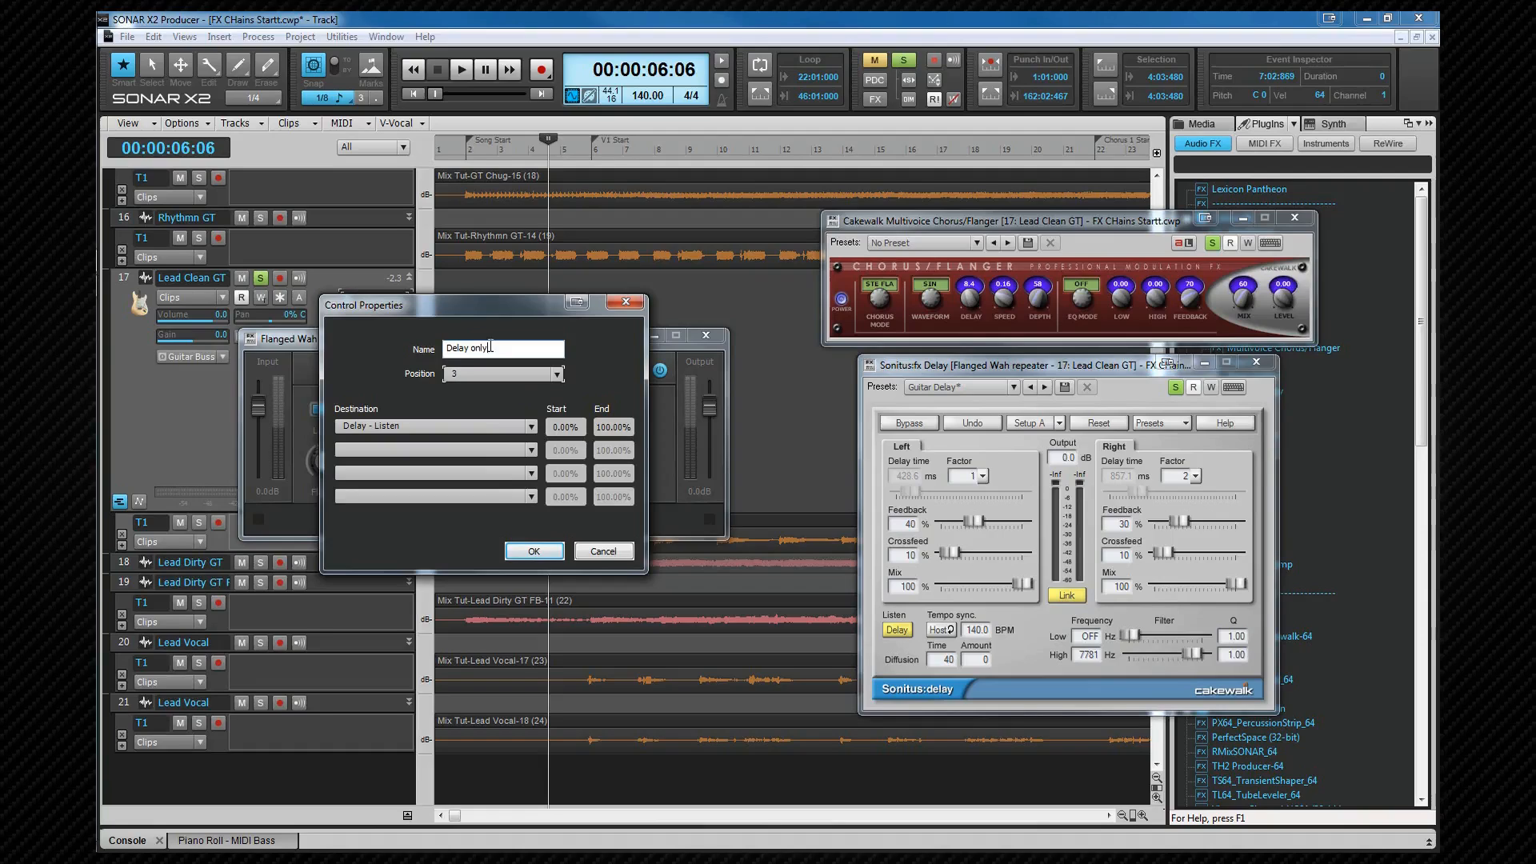
{"action": "key", "text": "Return"}
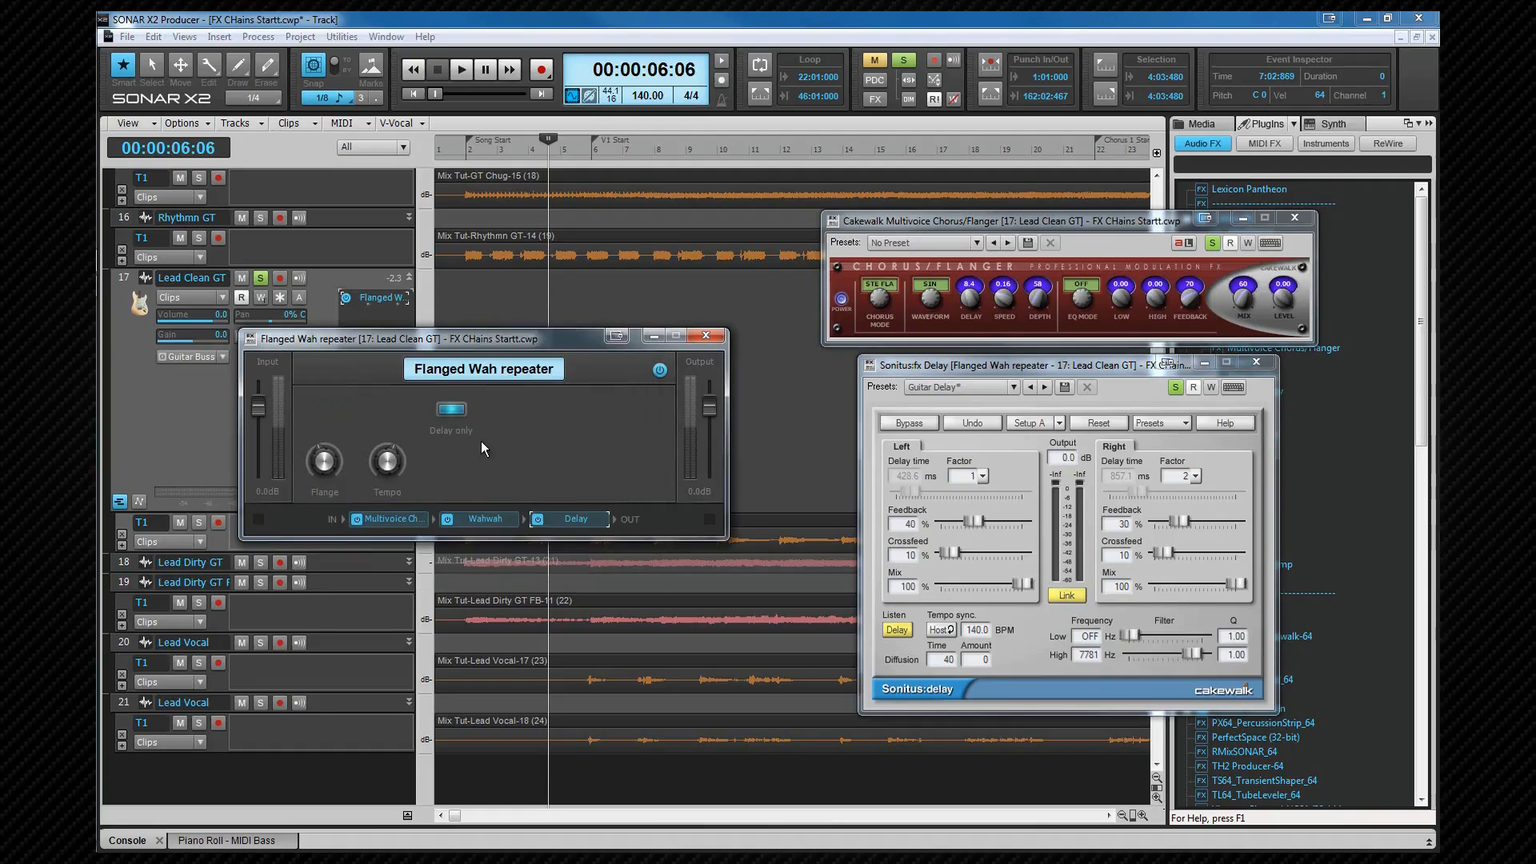
{"action": "left_click", "coordinate": [453, 408]}
{"action": "left_click", "coordinate": [453, 408]}
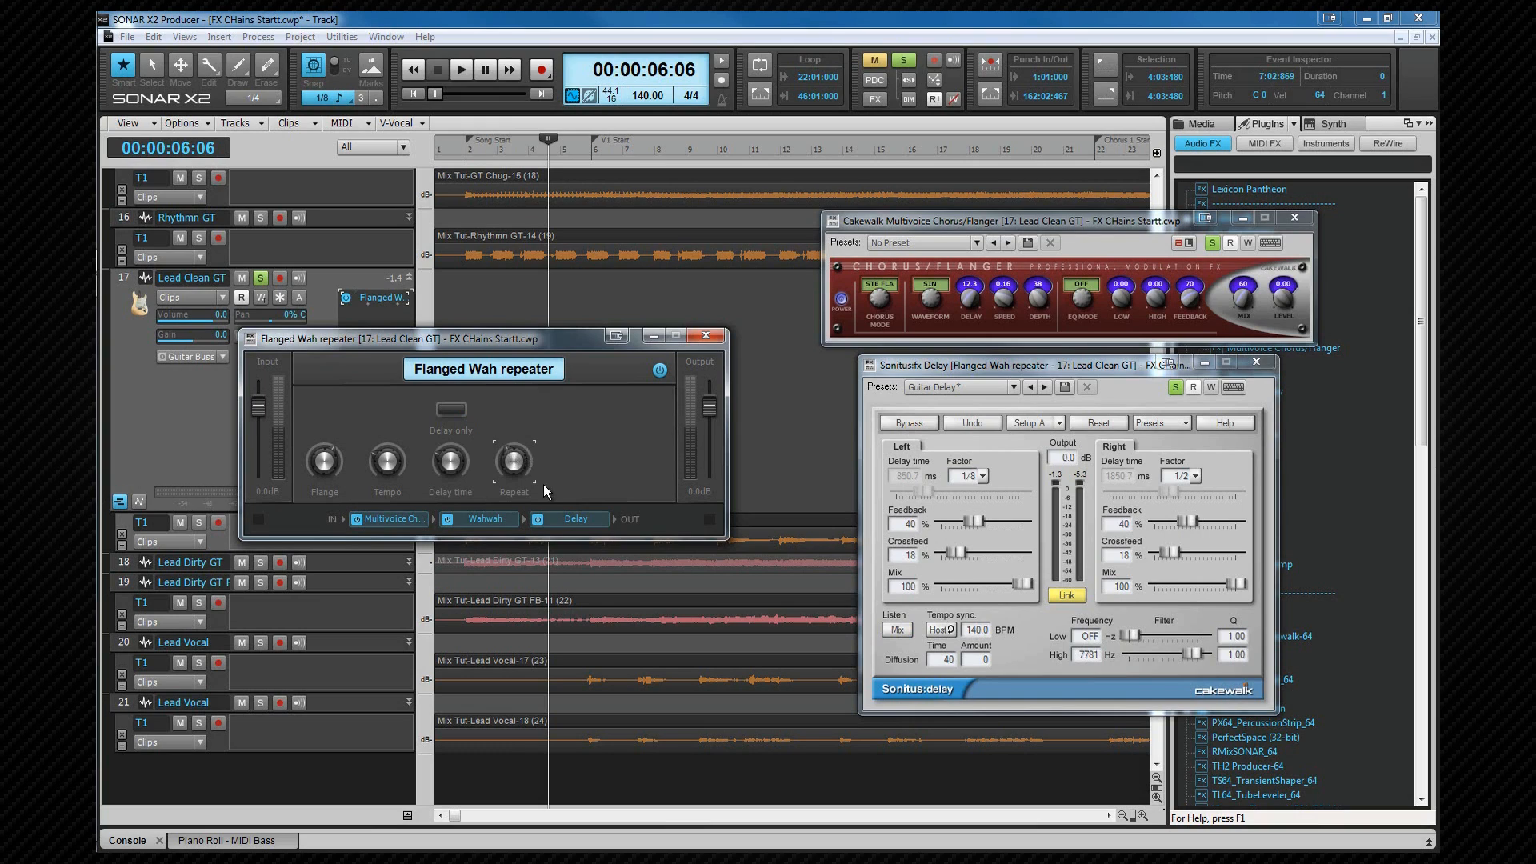
Add Sonitus Reverb to the end of the FX chain after Delay.
{"action": "right_click", "coordinate": [632, 519]}
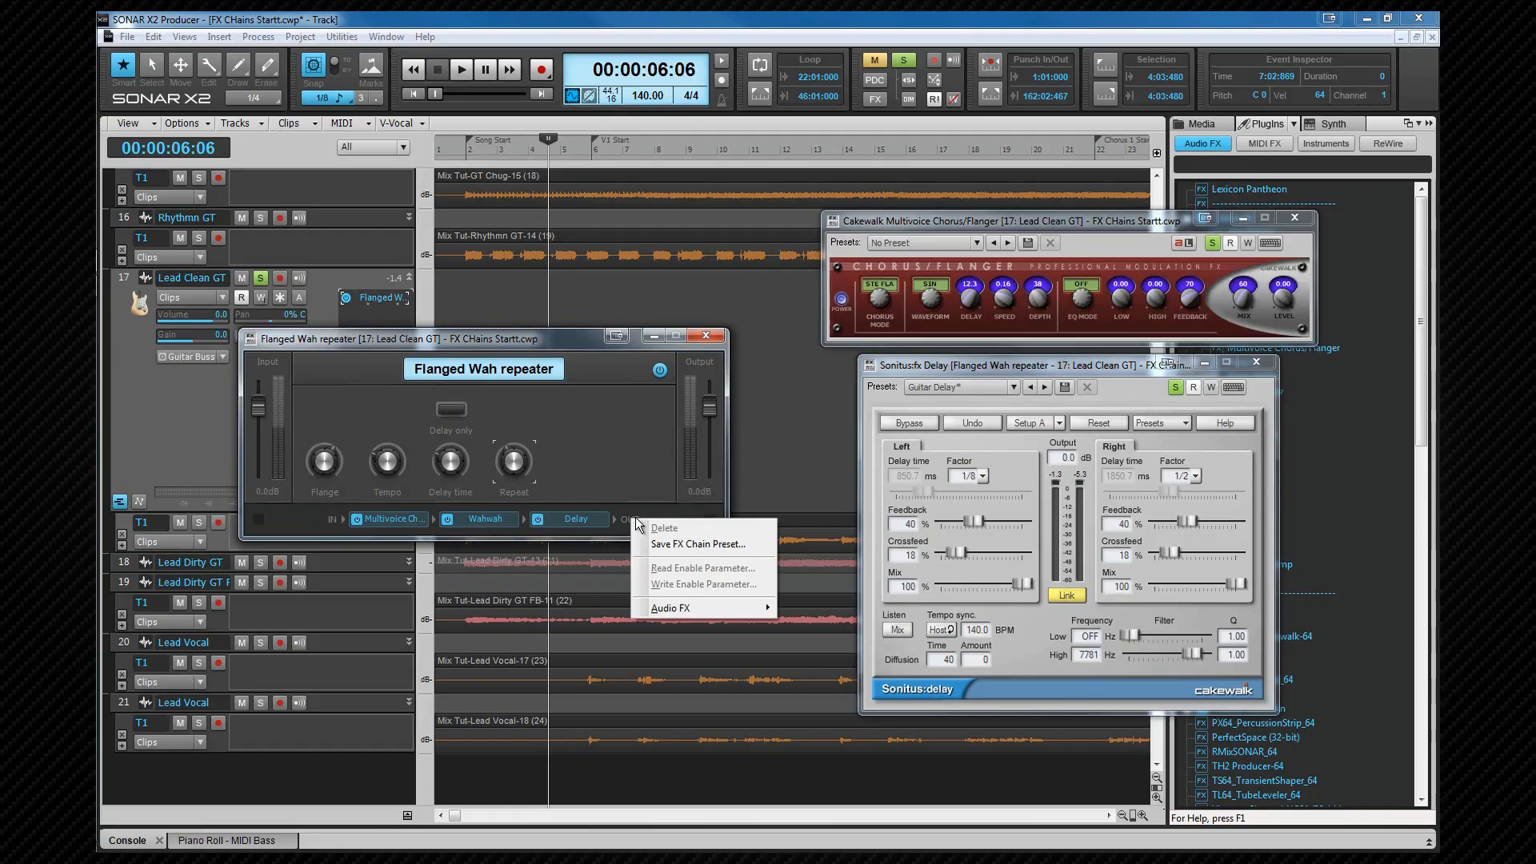
{"action": "mouse_move", "coordinate": [688, 610]}
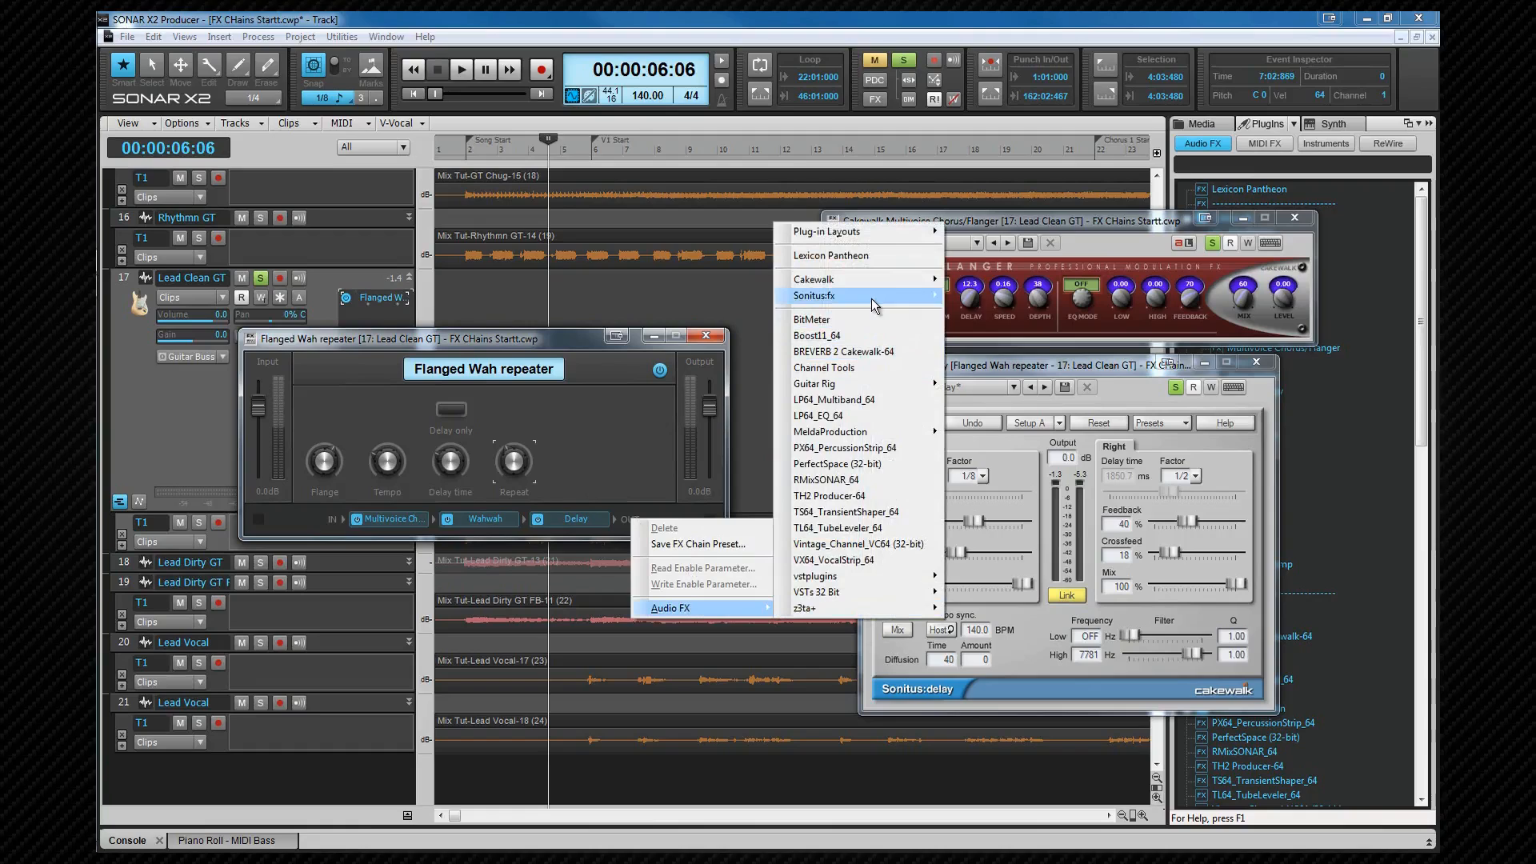
{"action": "mouse_move", "coordinate": [871, 298]}
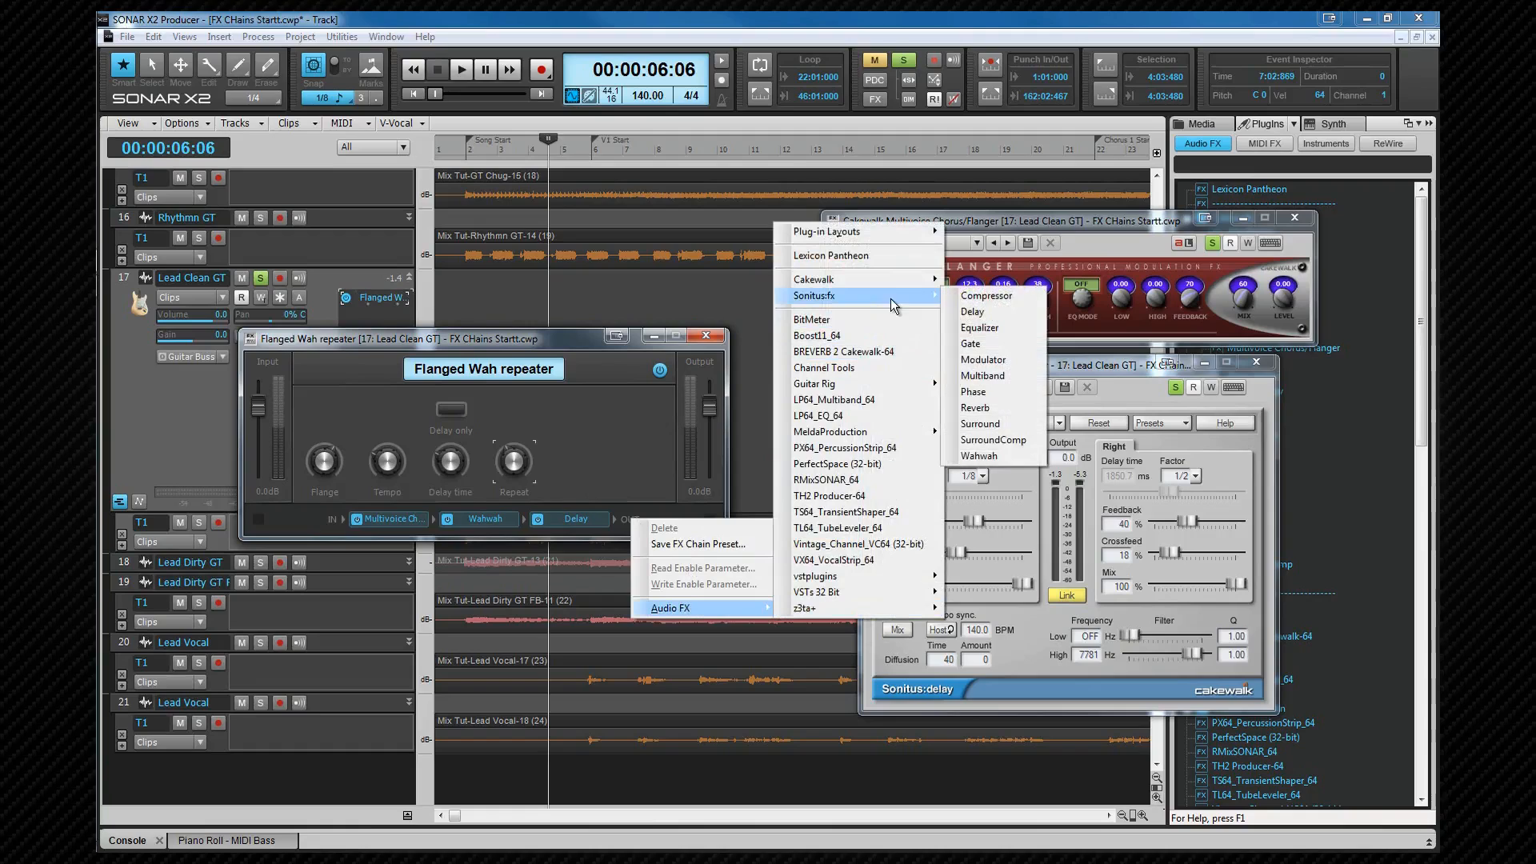
{"action": "left_click", "coordinate": [984, 408]}
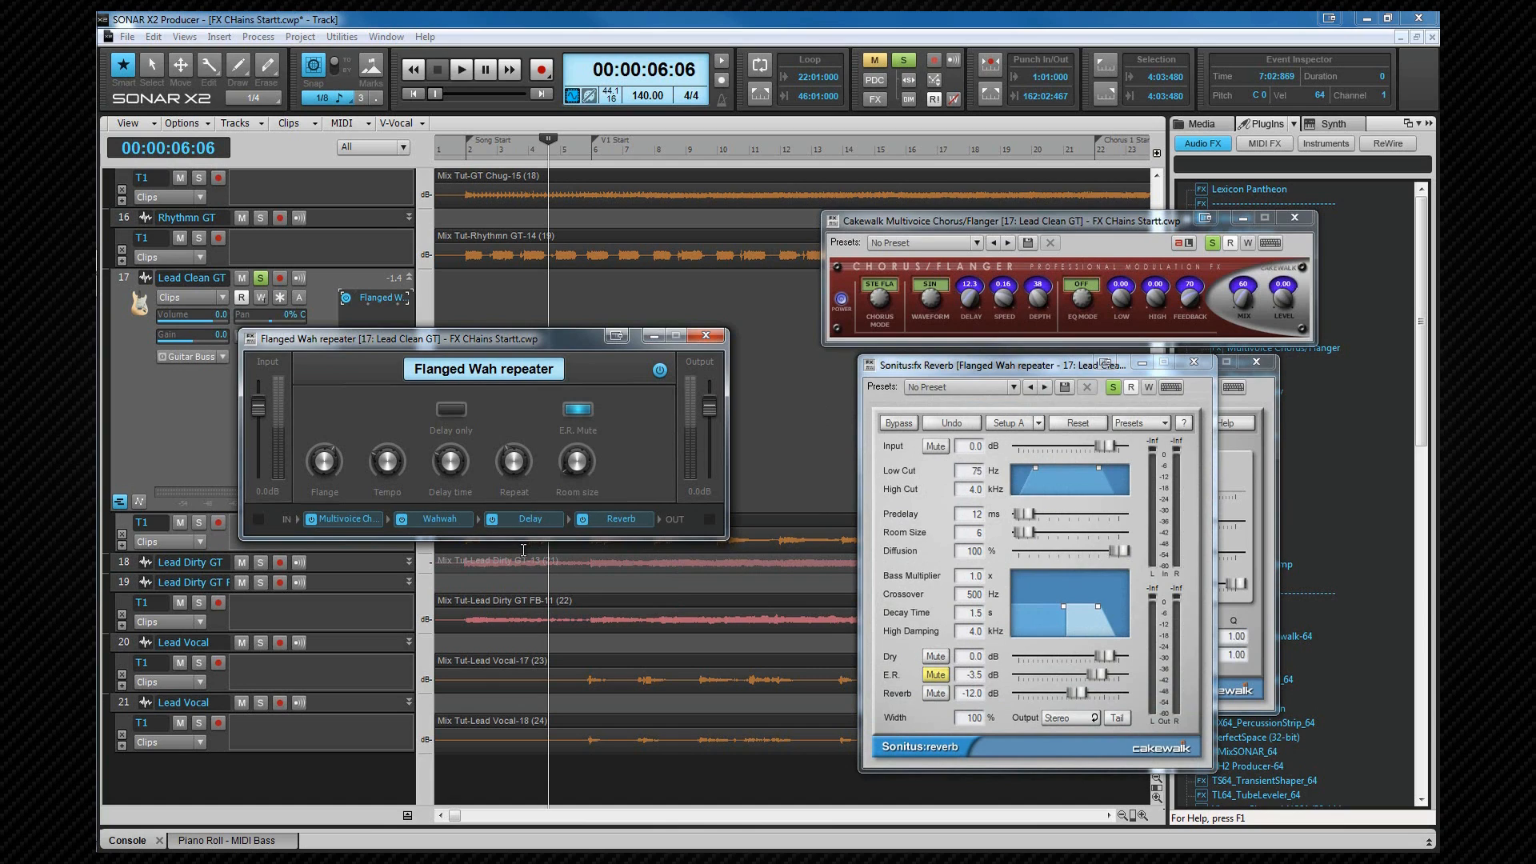
Use Learn Knob to assign a new chain knob to the Reverb's Dry and Reverb levels, moving them to -1.9 dB and -13.3 dB.
{"action": "right_click", "coordinate": [624, 464]}
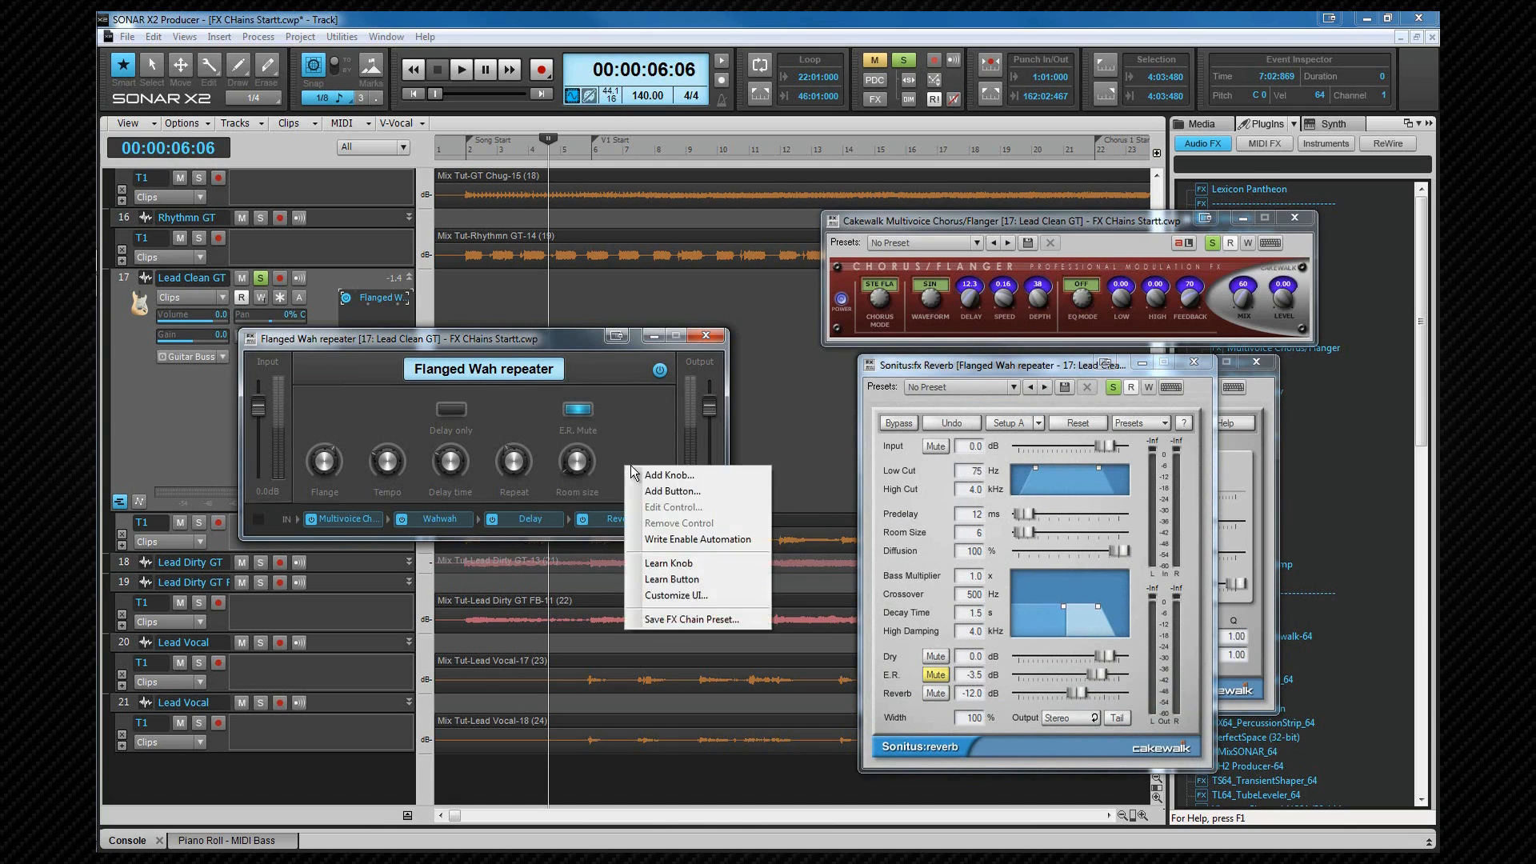
{"action": "left_click", "coordinate": [672, 563]}
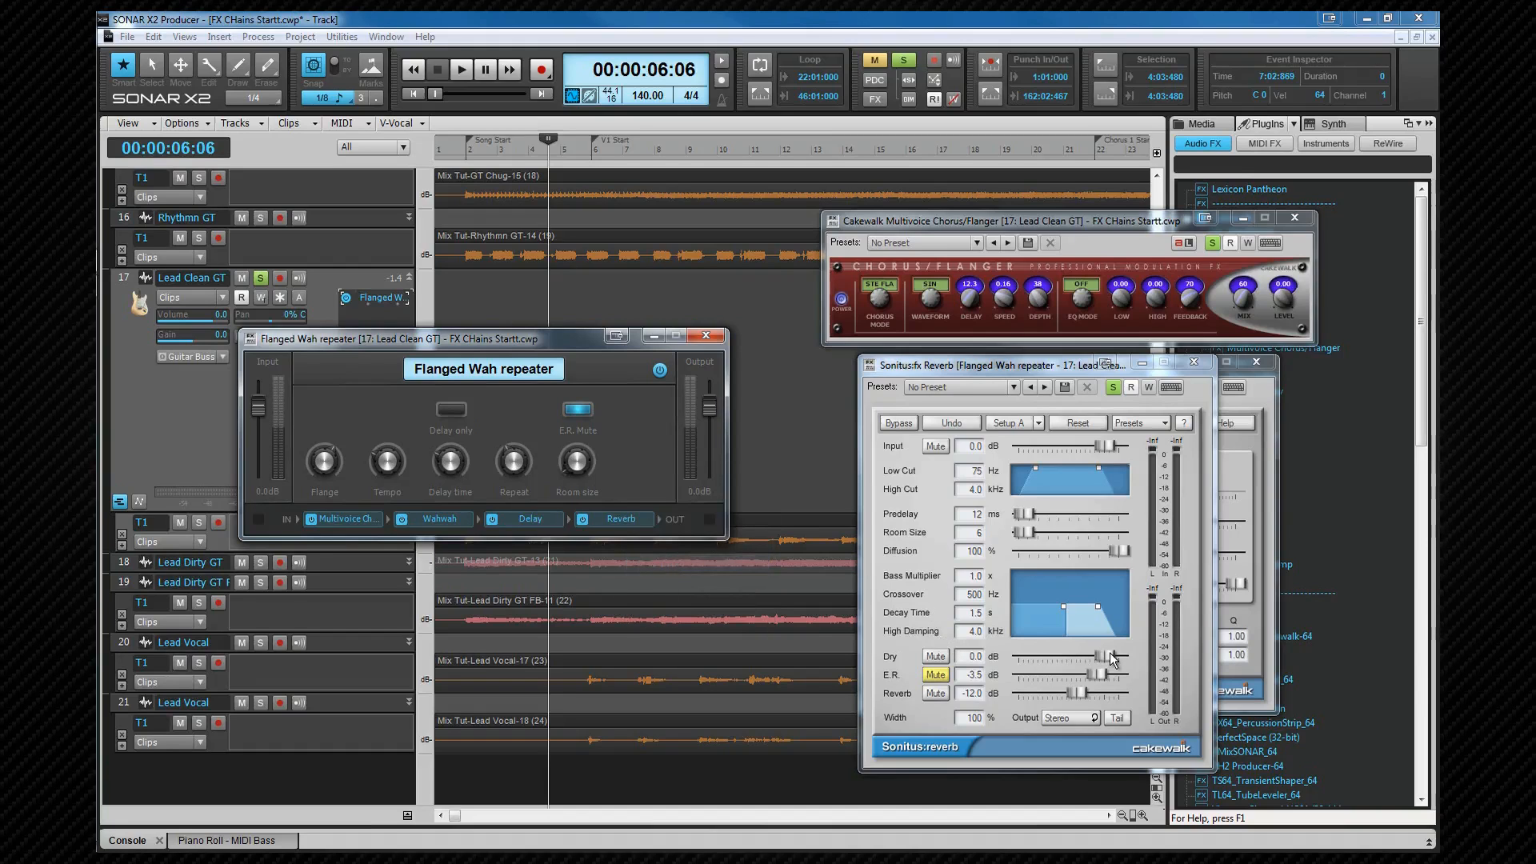
{"action": "left_click_drag", "start_coordinate": [1110, 653], "coordinate": [1106, 653]}
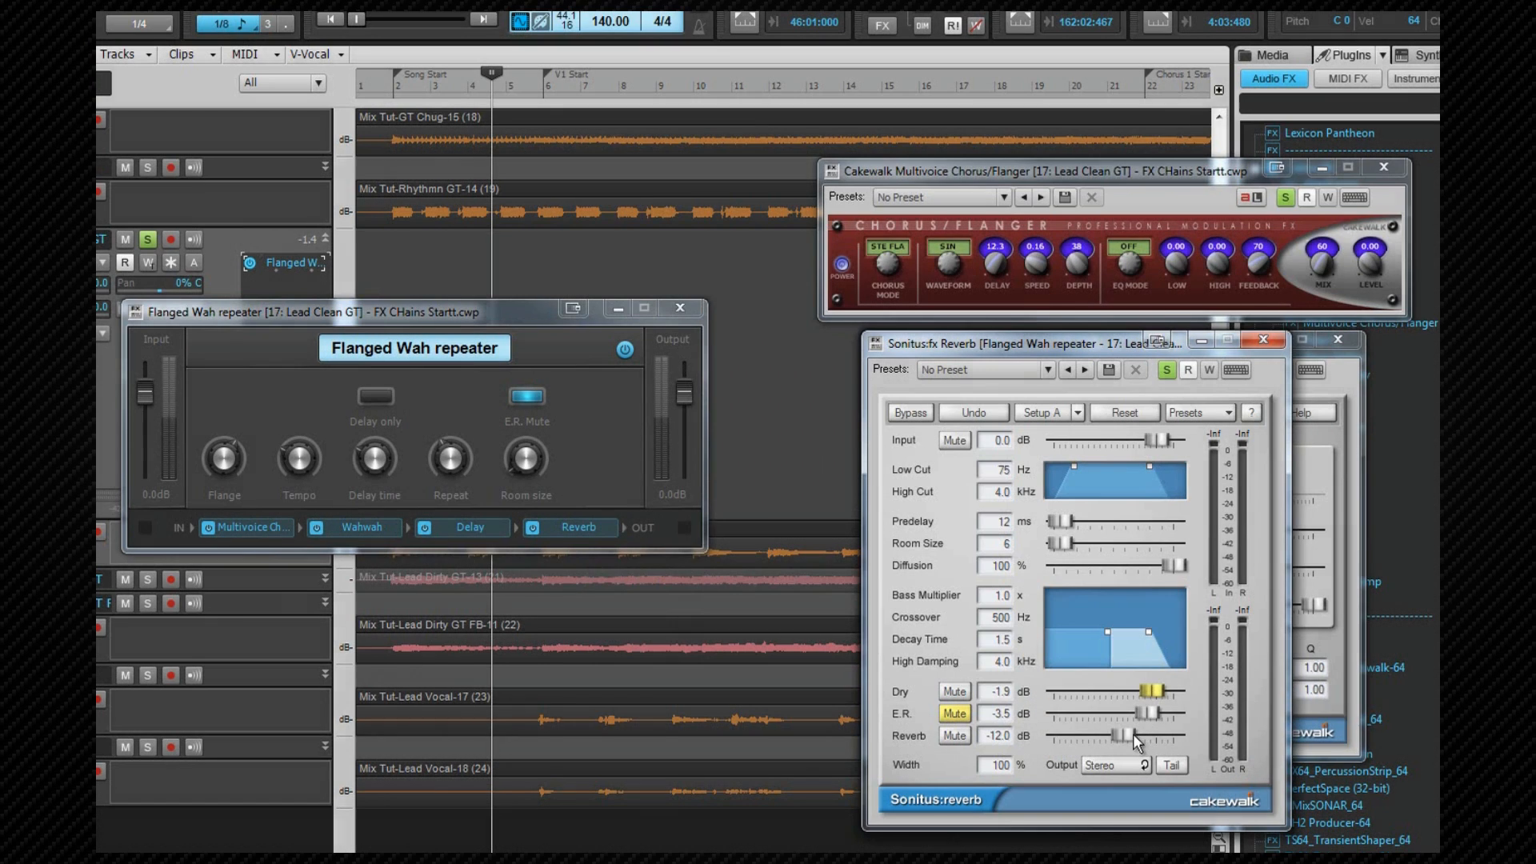
{"action": "left_click_drag", "start_coordinate": [1131, 733], "coordinate": [1126, 733]}
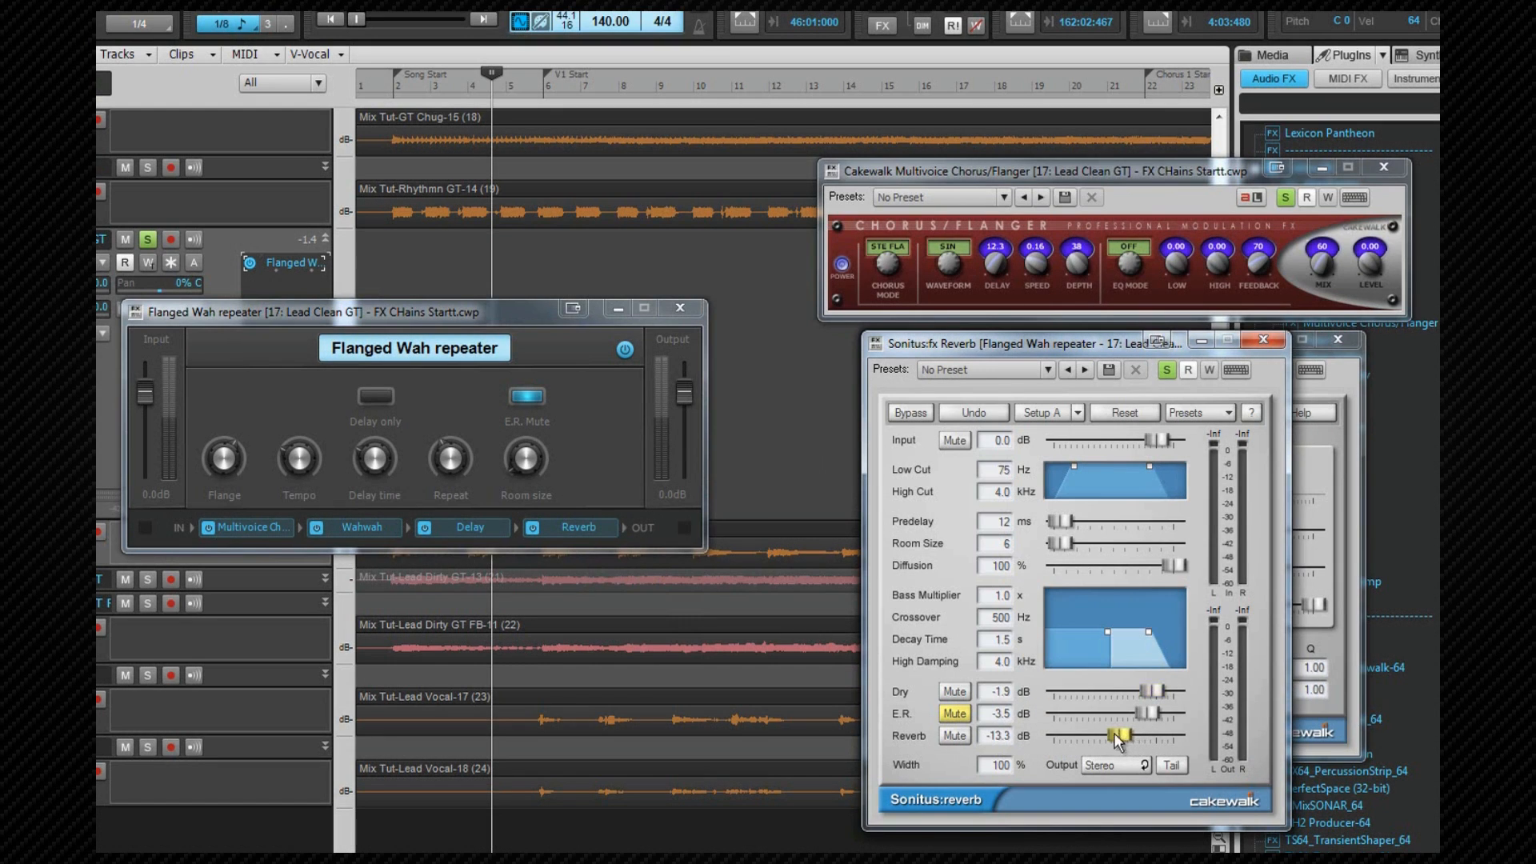
{"action": "right_click", "coordinate": [600, 468]}
{"action": "left_click", "coordinate": [655, 581]}
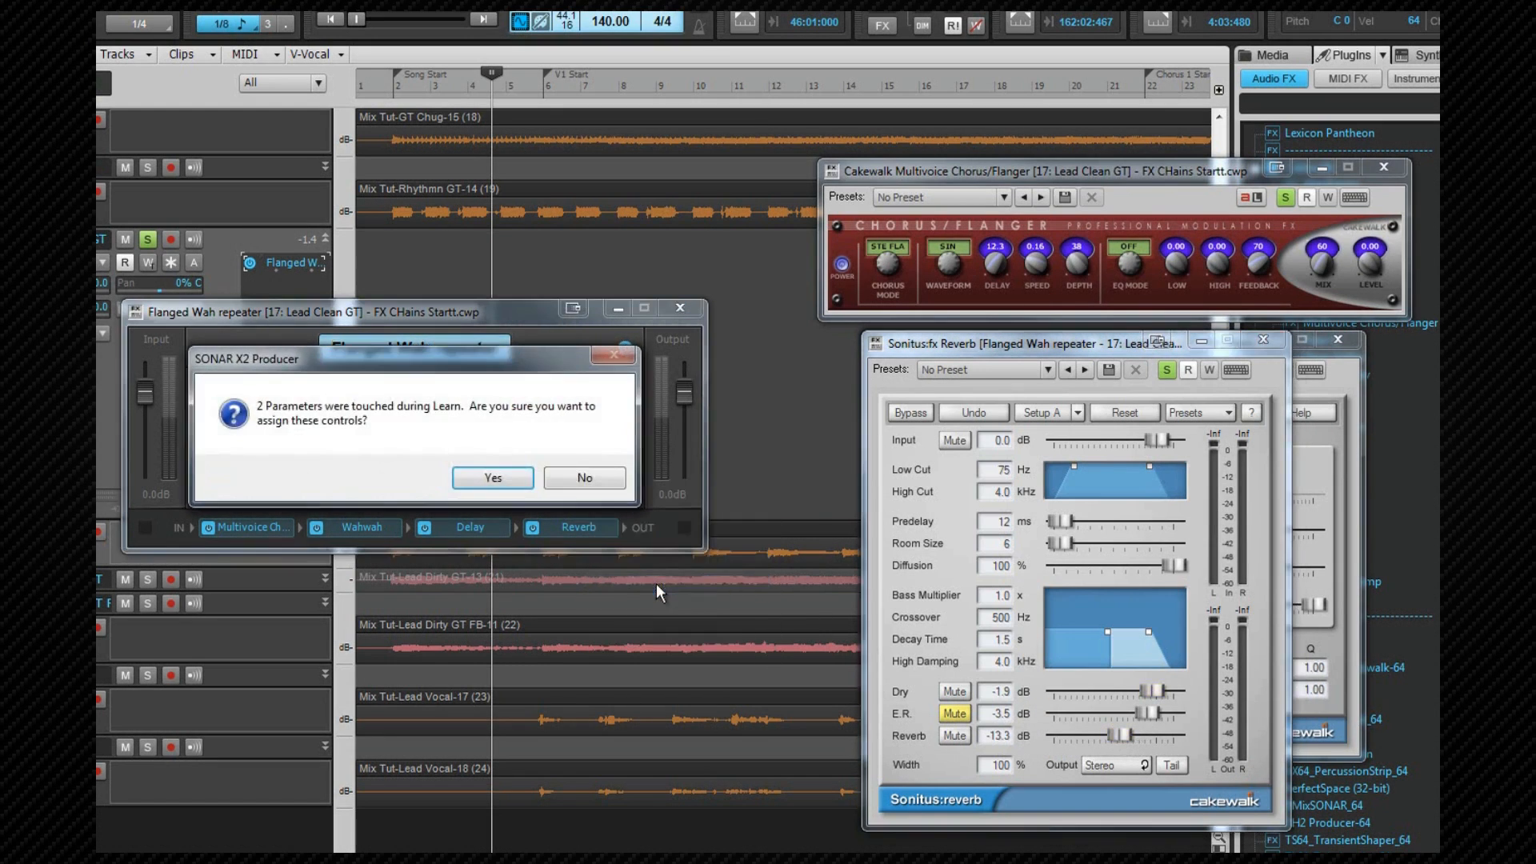
{"action": "left_click", "coordinate": [493, 478]}
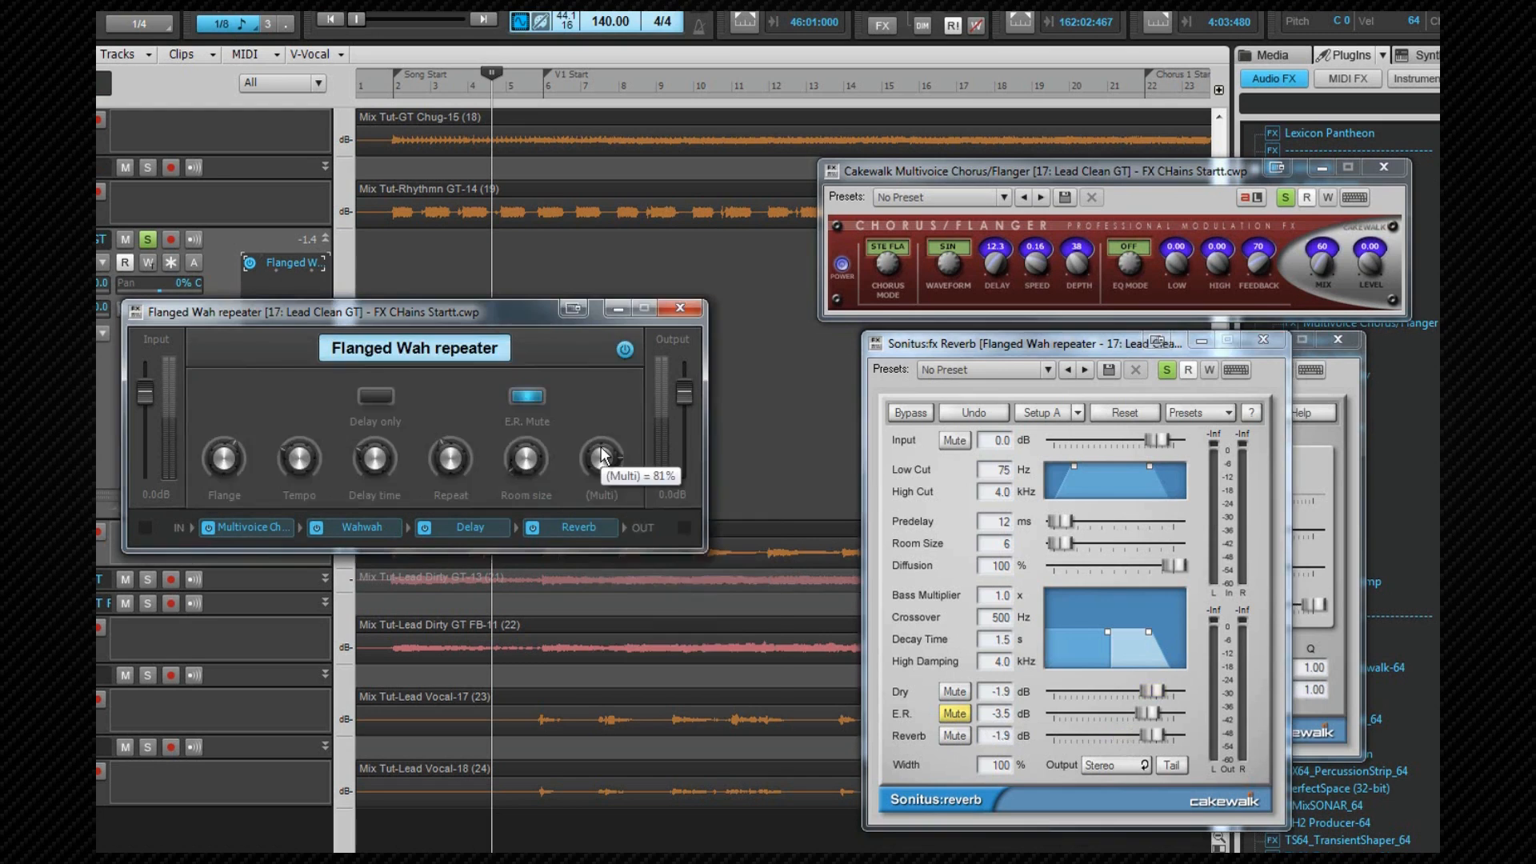
Limit the new knob's ranges to 70–100% for Reverb - Dry and 0–70% for Reverb - Reverb, and name it "Mix".
{"action": "right_click", "coordinate": [601, 456]}
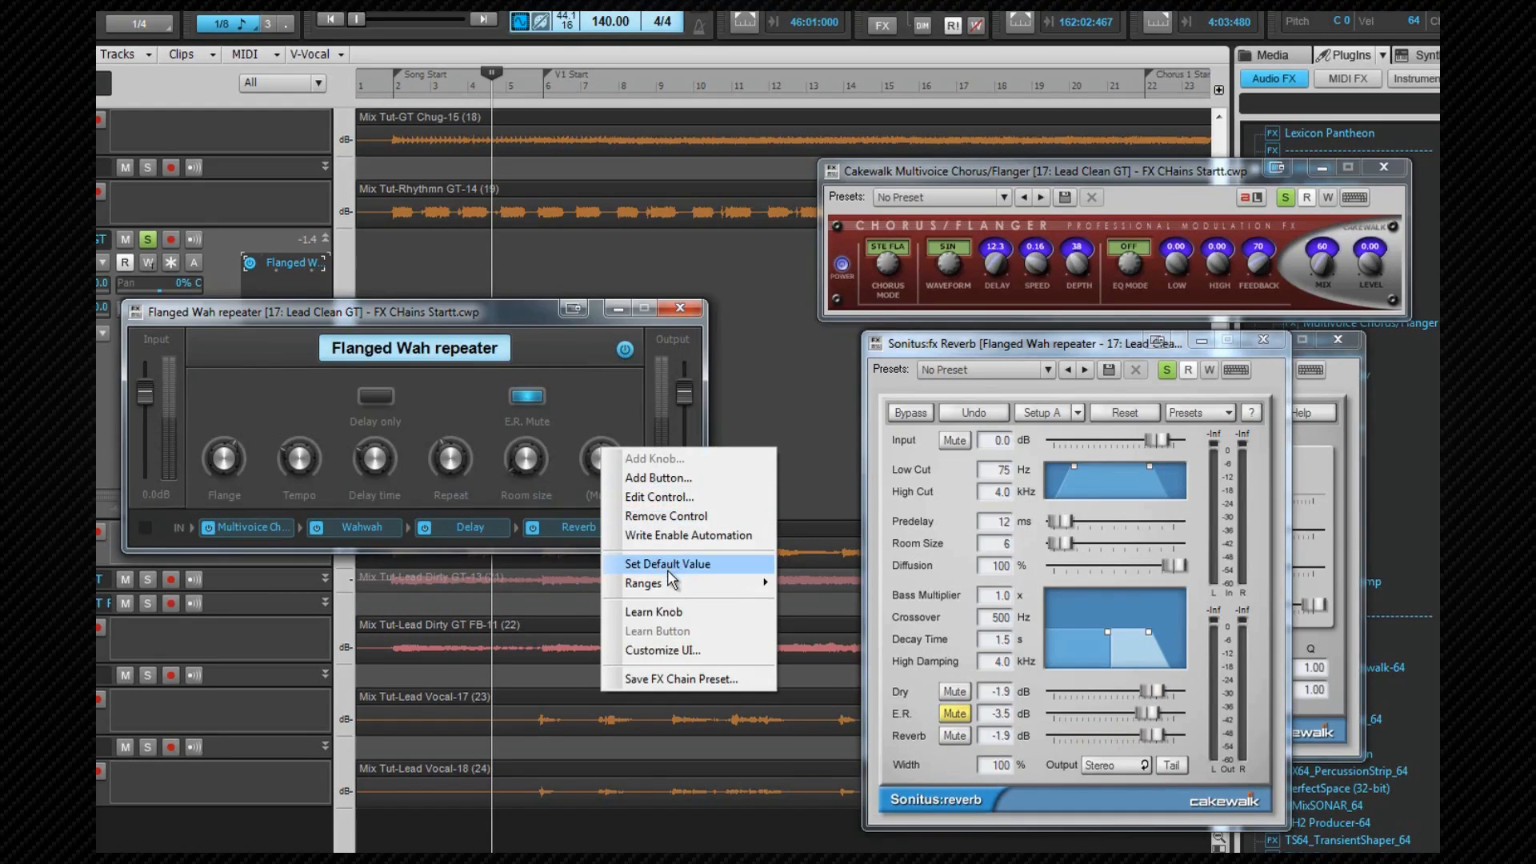
{"action": "left_click", "coordinate": [664, 497]}
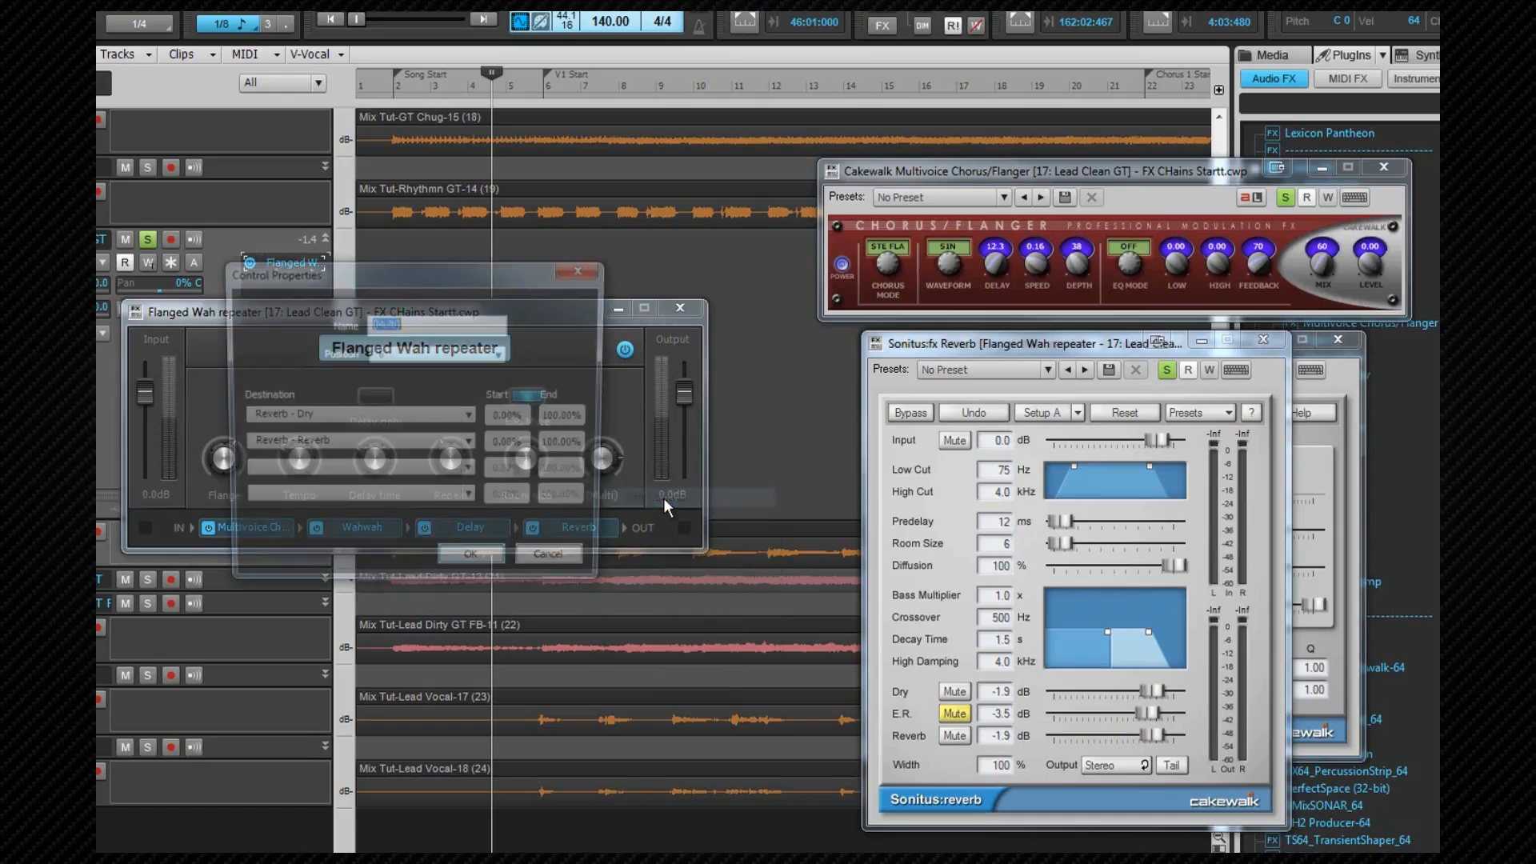
{"action": "left_click", "coordinate": [521, 415]}
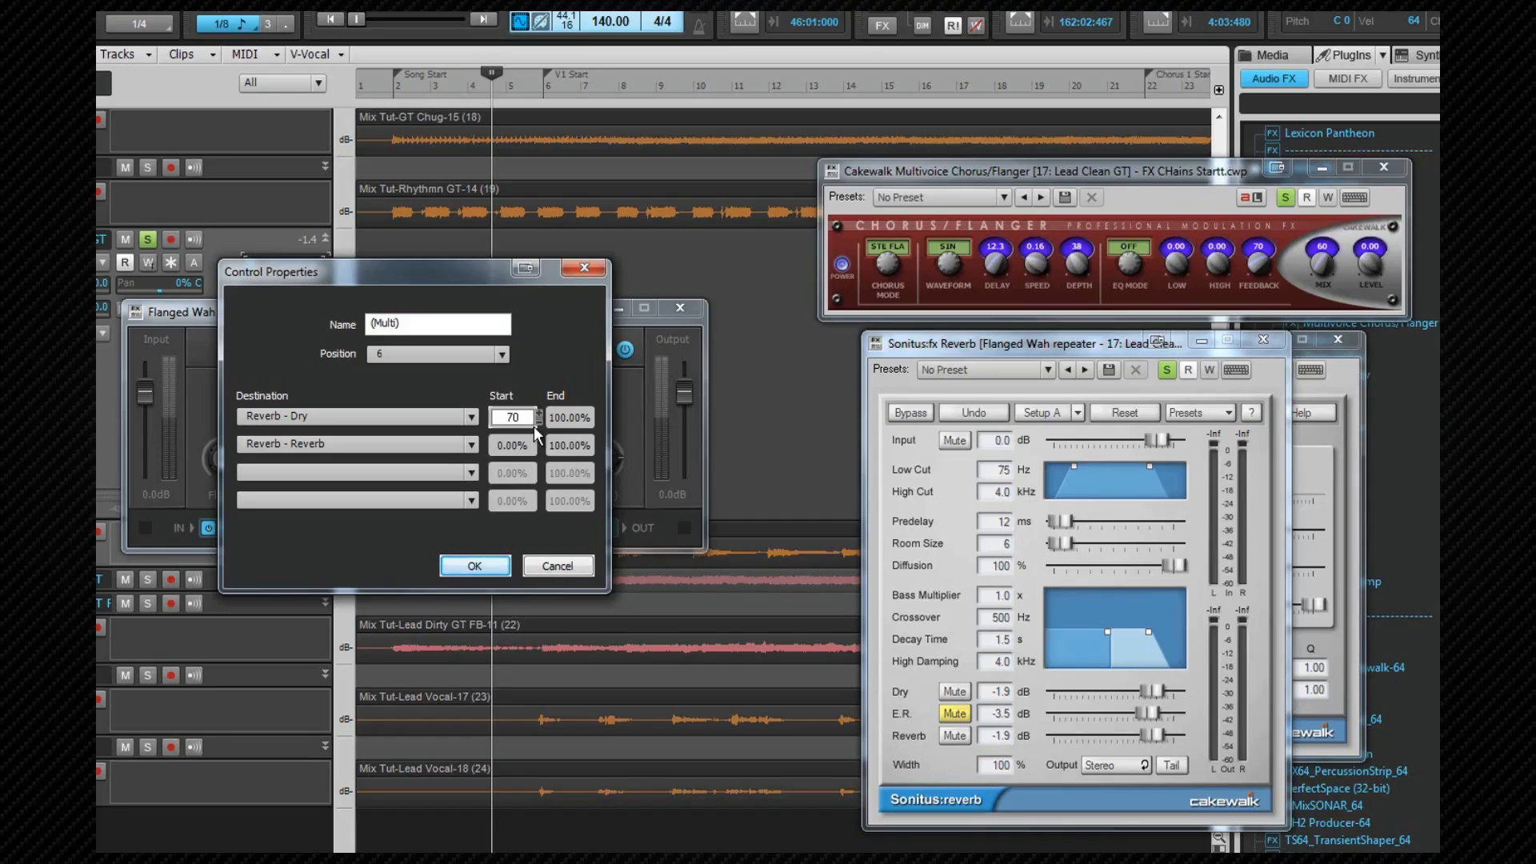
{"action": "key", "text": "Return"}
{"action": "left_click", "coordinate": [566, 446]}
{"action": "type", "text": "70"}
{"action": "key", "text": "Return"}
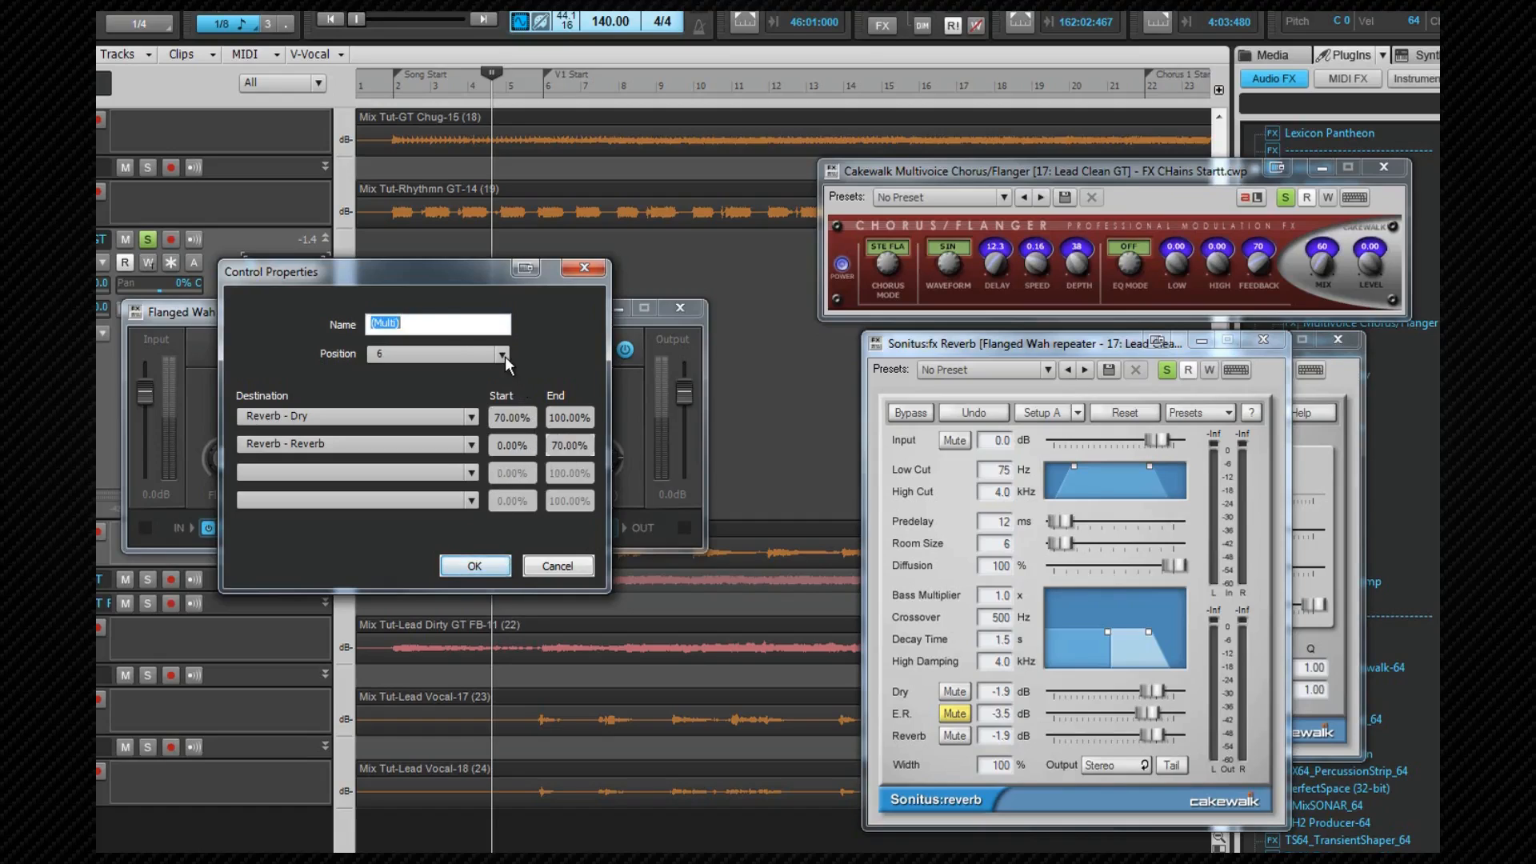
{"action": "type", "text": "Mix"}
{"action": "left_click", "coordinate": [489, 564]}
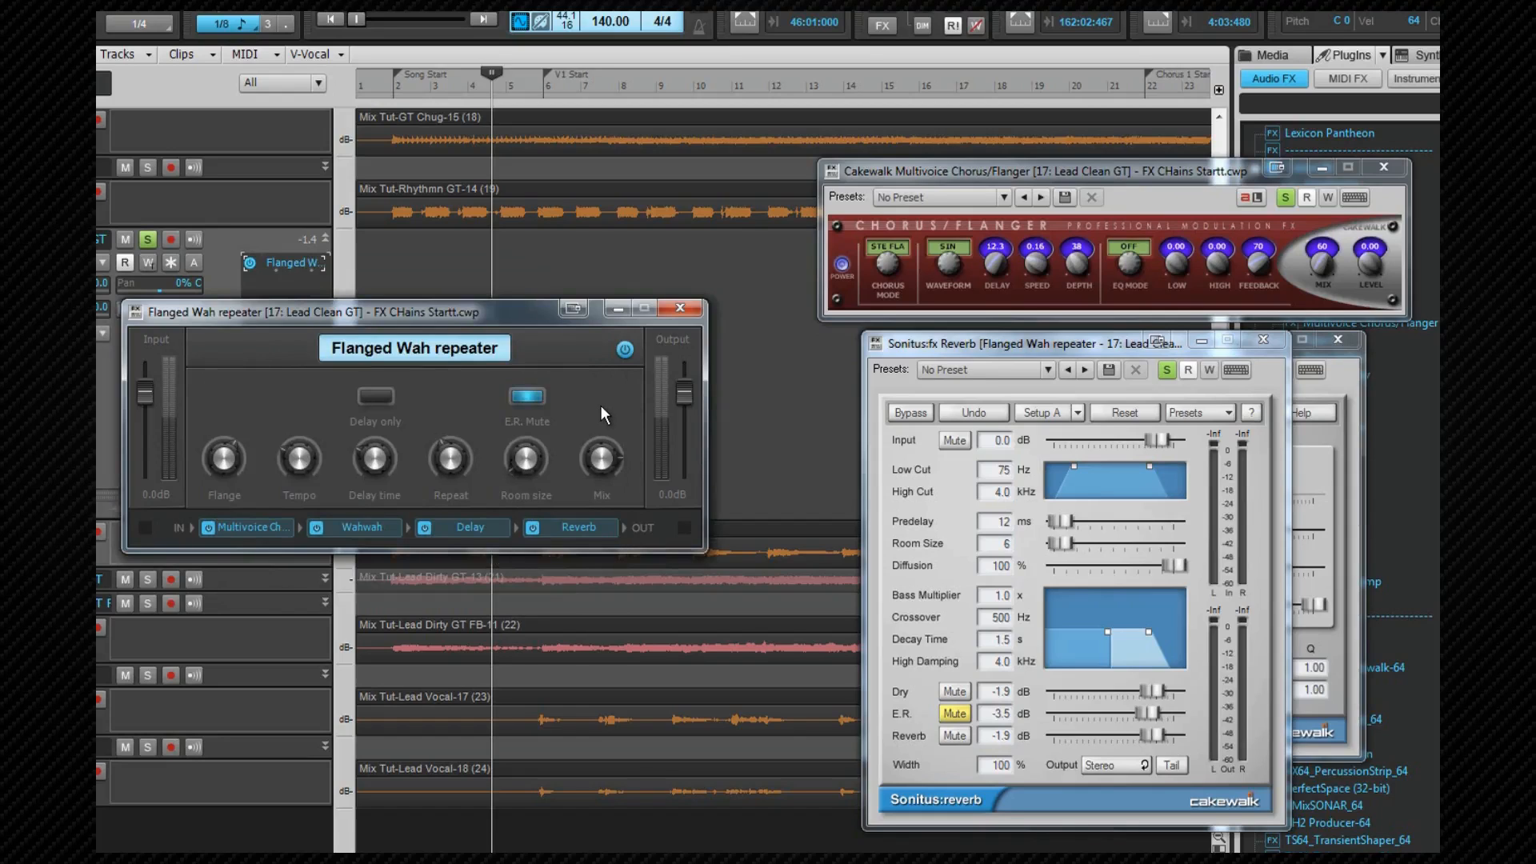
Start playback and adjust the Mix, Room size, Repeat and Flange knobs, bringing Dry to -3.1 dB, Reverb to -27.9 dB and Room Size to 17.
{"action": "key", "text": "space"}
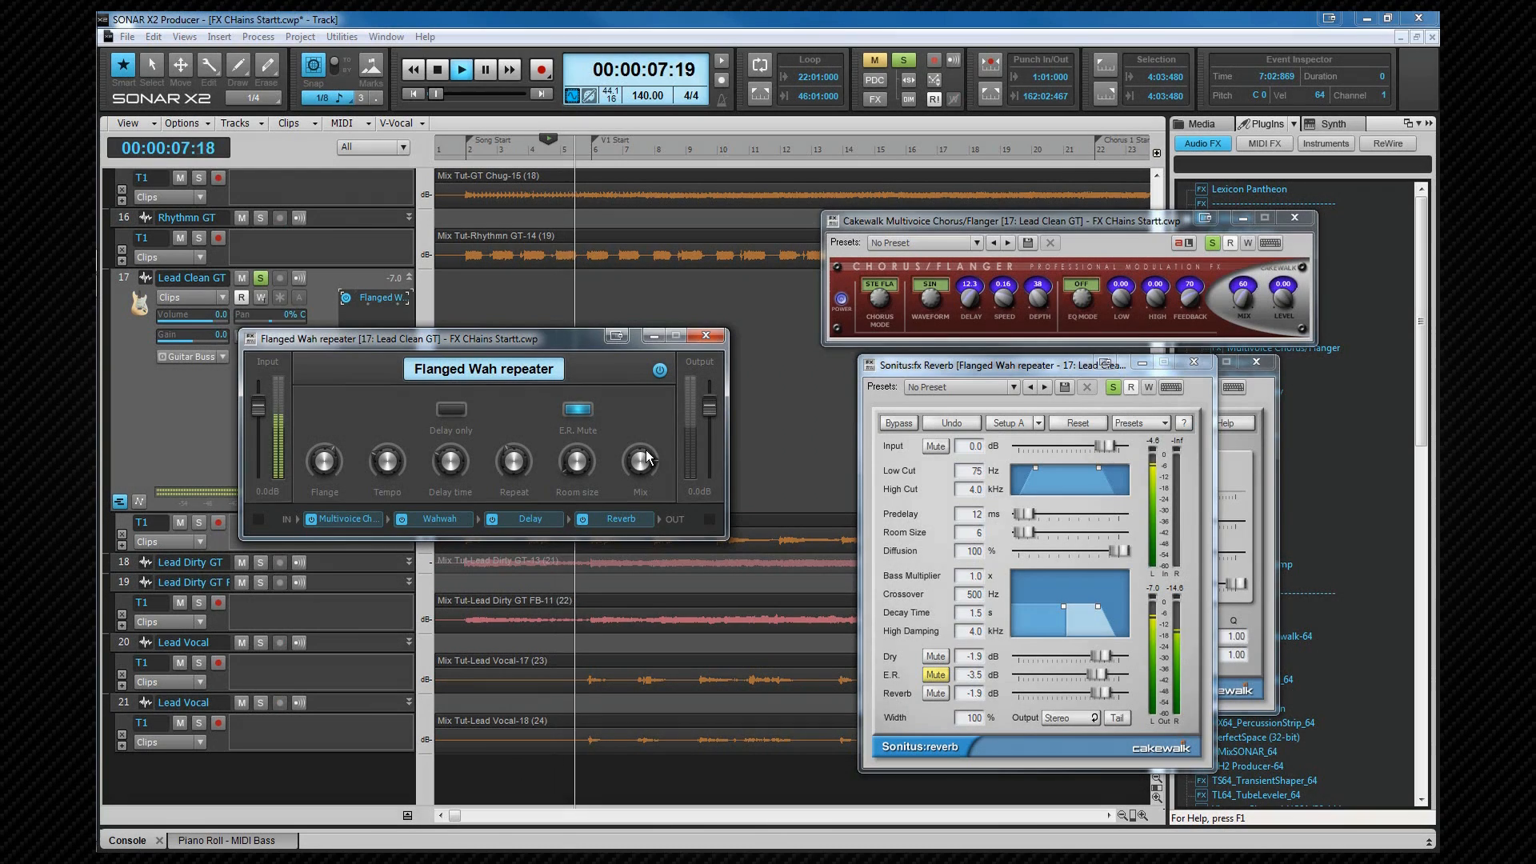
{"action": "left_click_drag", "start_coordinate": [646, 451], "coordinate": [508, 458]}
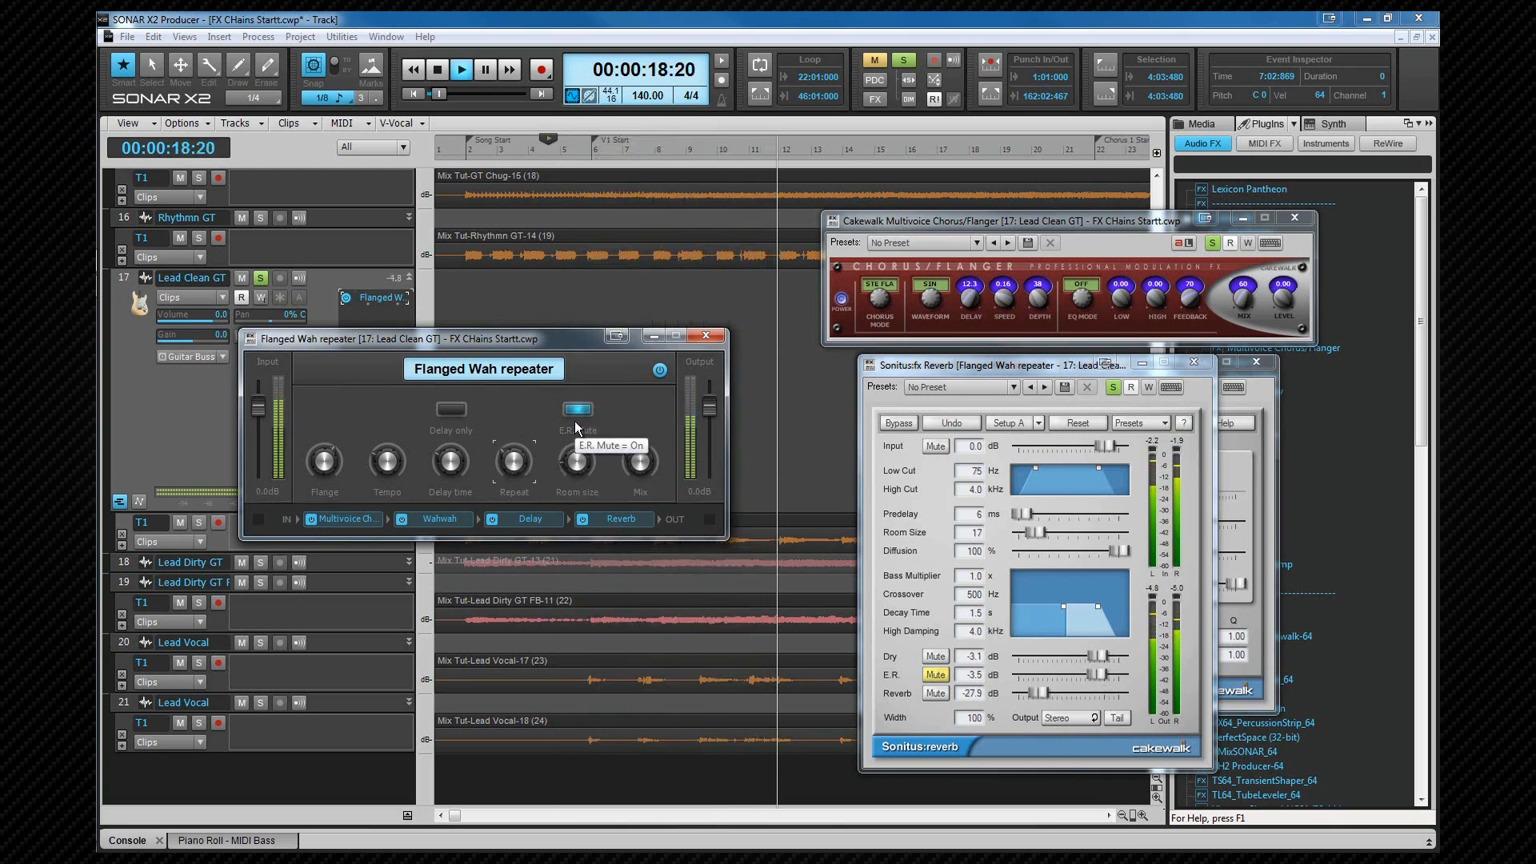
{"action": "left_click_drag", "start_coordinate": [336, 460], "coordinate": [336, 451]}
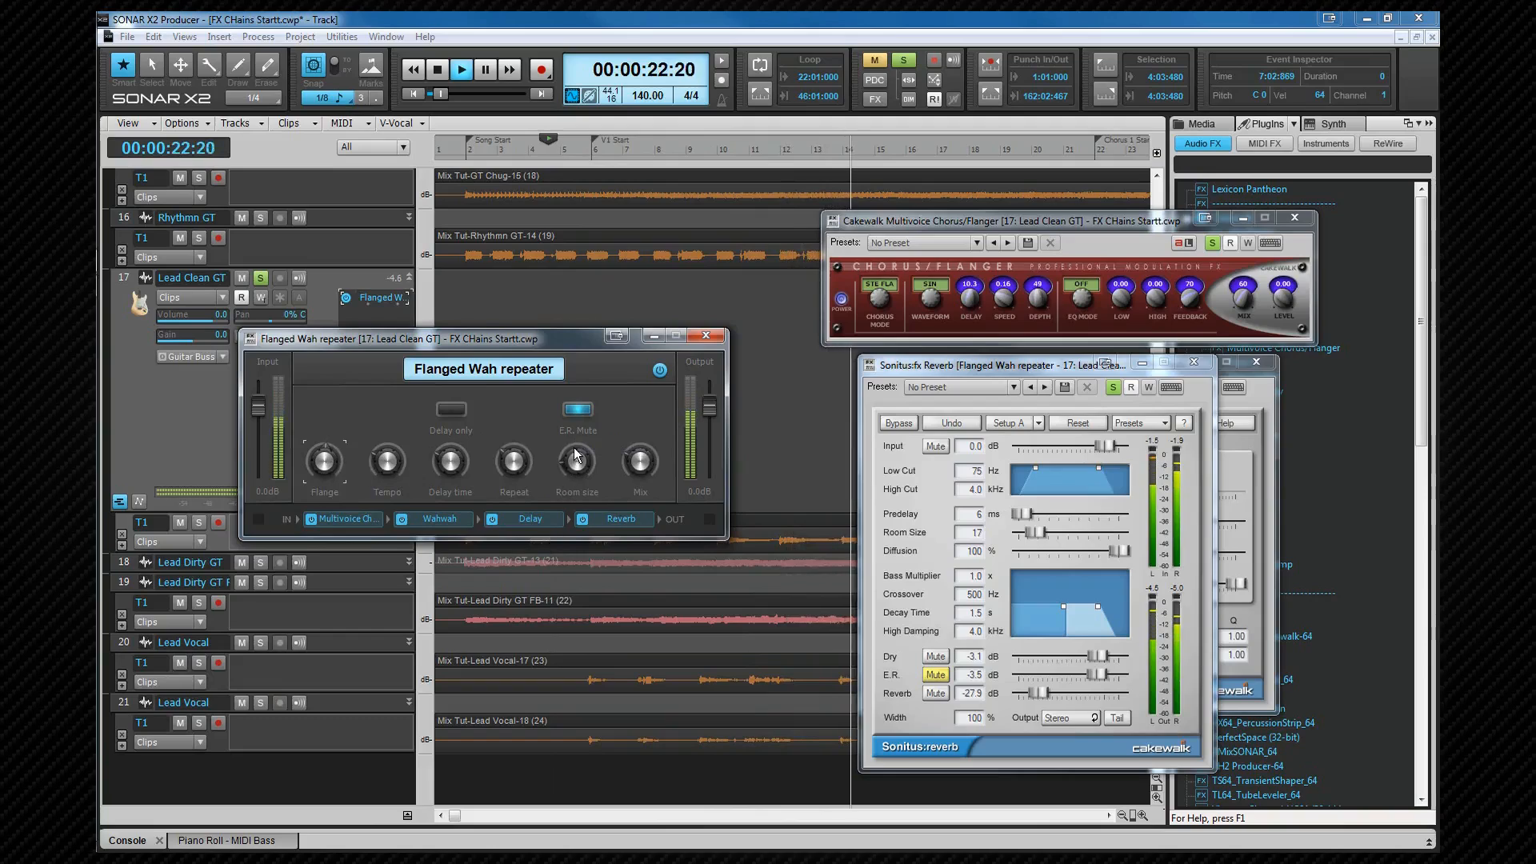
Bypass the whole FX chain and re-enable it during playback to compare the sound, and stop playback.
{"action": "left_click", "coordinate": [660, 371]}
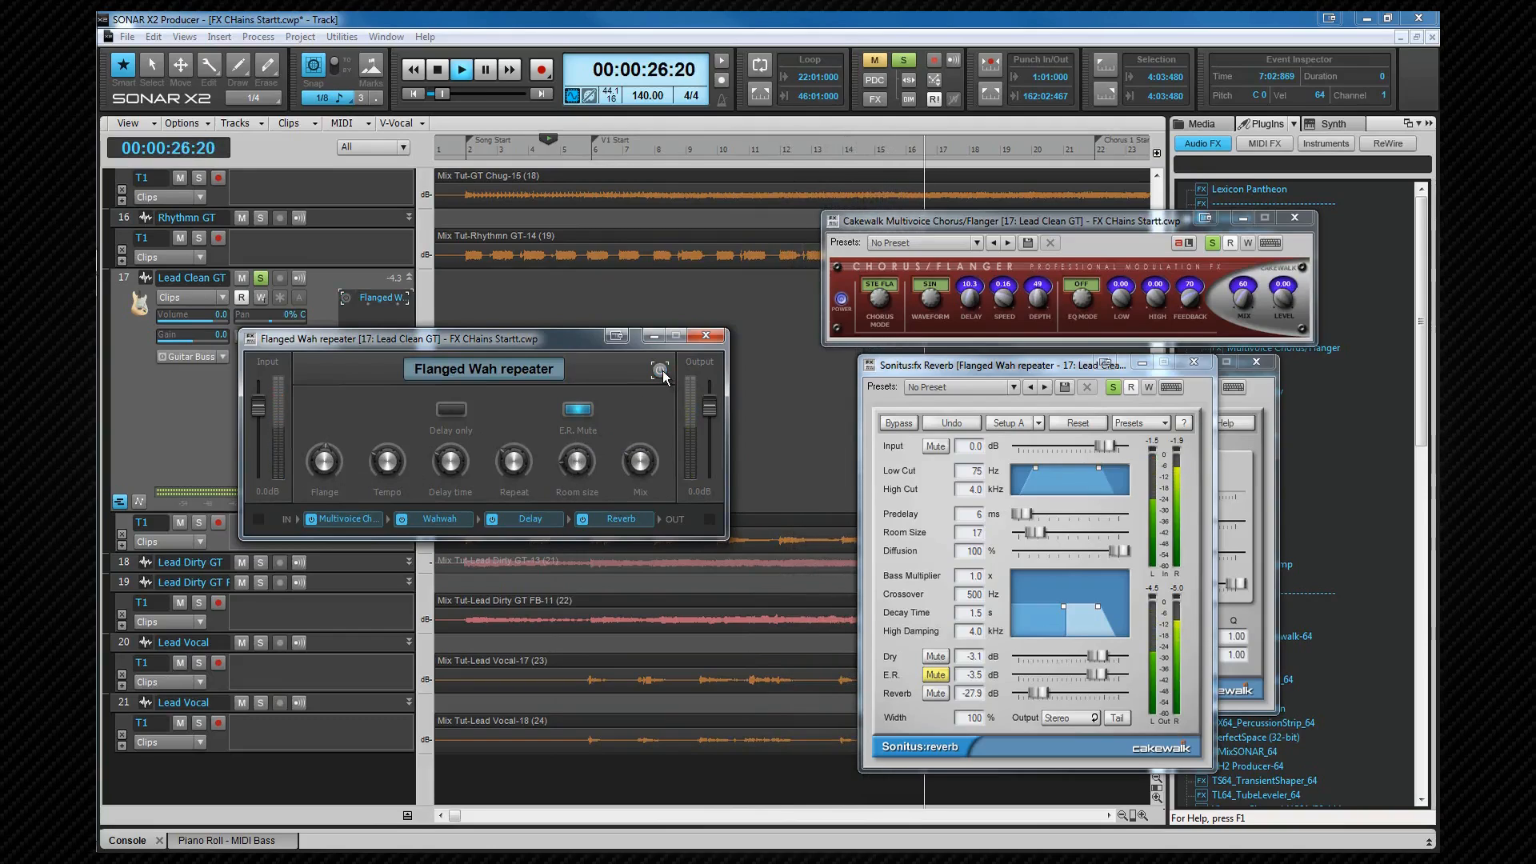
{"action": "left_click", "coordinate": [660, 371]}
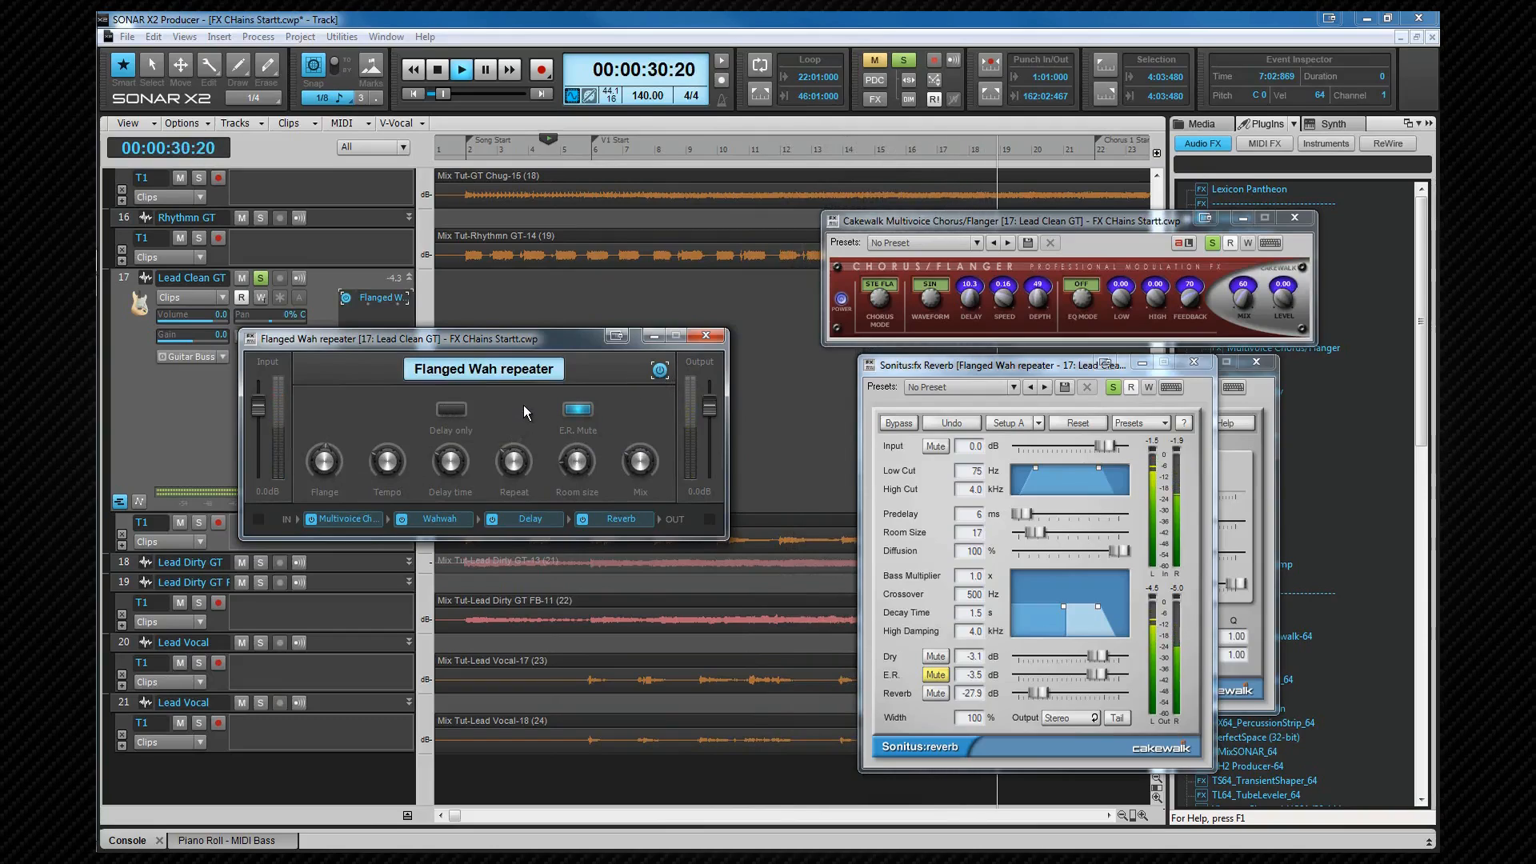
{"action": "key", "text": "space"}
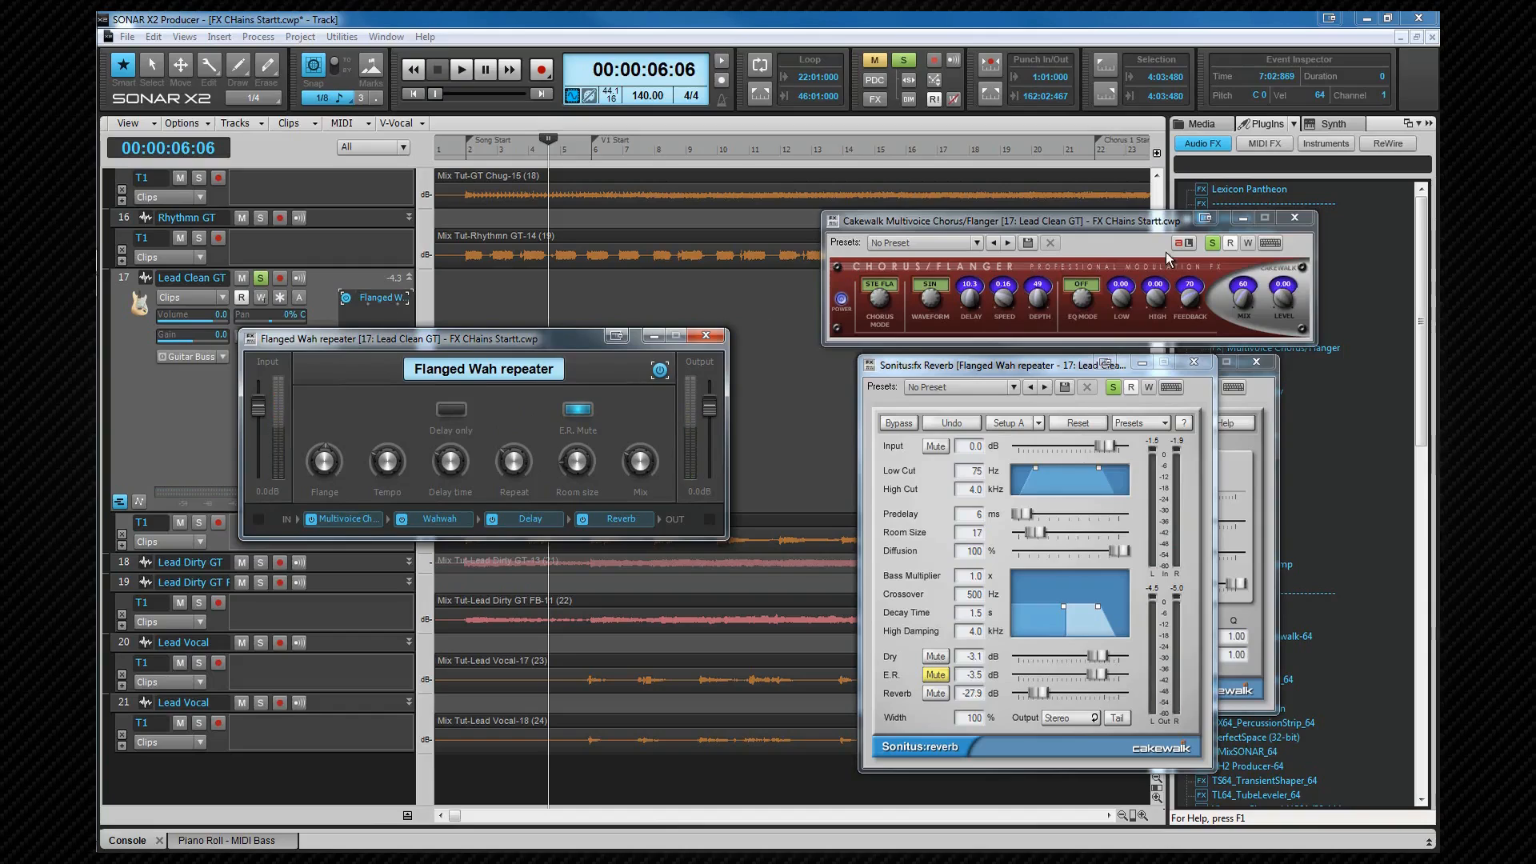
Close the individual effect windows and move the Flanged Wah repeater window over the middle of the track area.
{"action": "left_click", "coordinate": [1293, 218]}
{"action": "left_click", "coordinate": [1194, 362]}
{"action": "left_click_drag", "start_coordinate": [563, 336], "coordinate": [760, 297]}
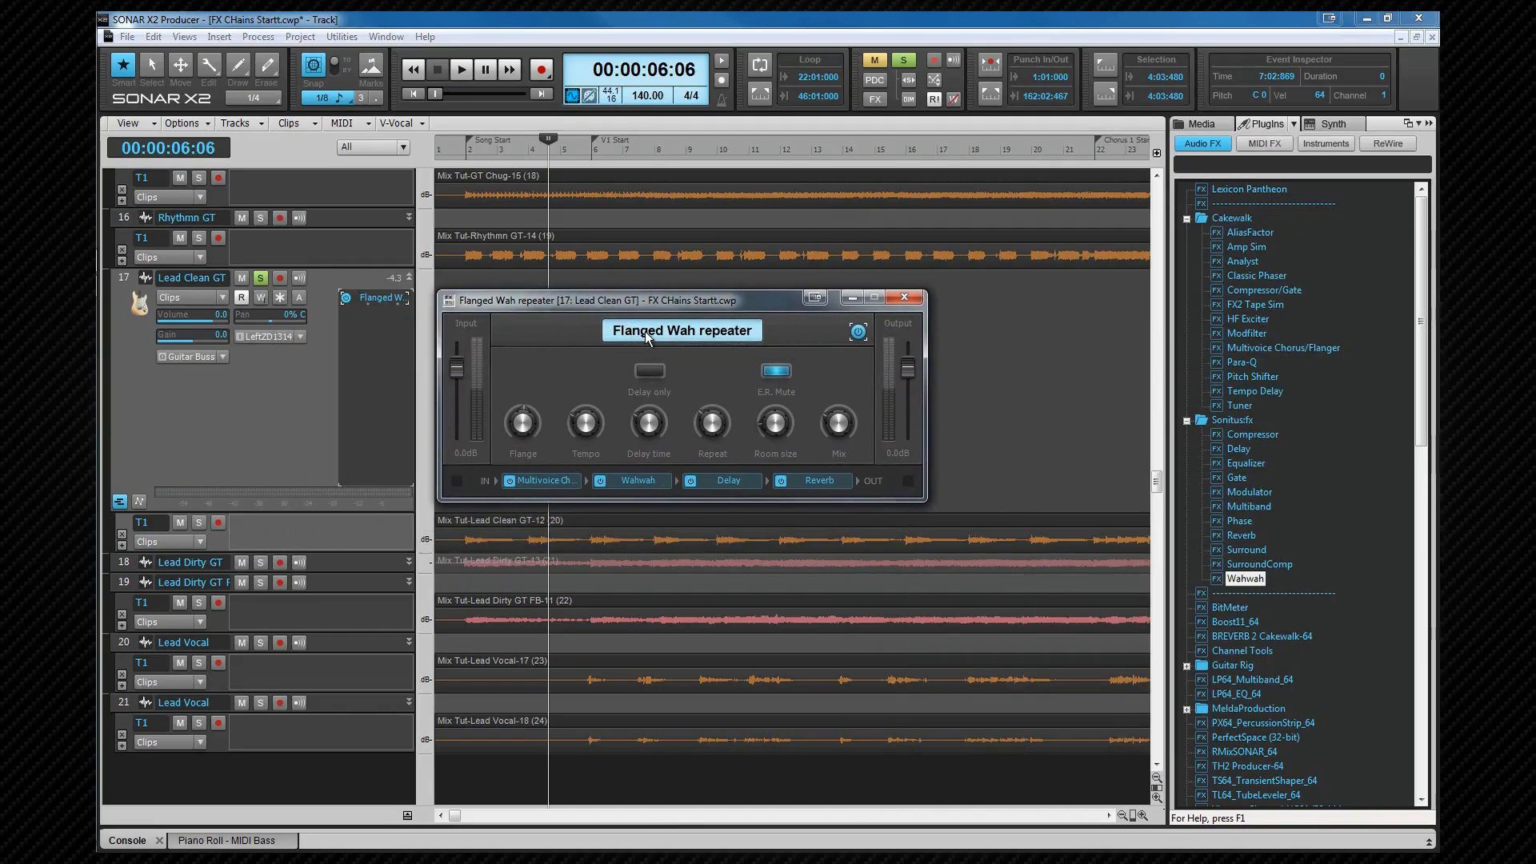
Toggle the Multivoice Chorus/Flanger and Wahwah effects off and back on within the chain.
{"action": "left_click", "coordinate": [511, 479]}
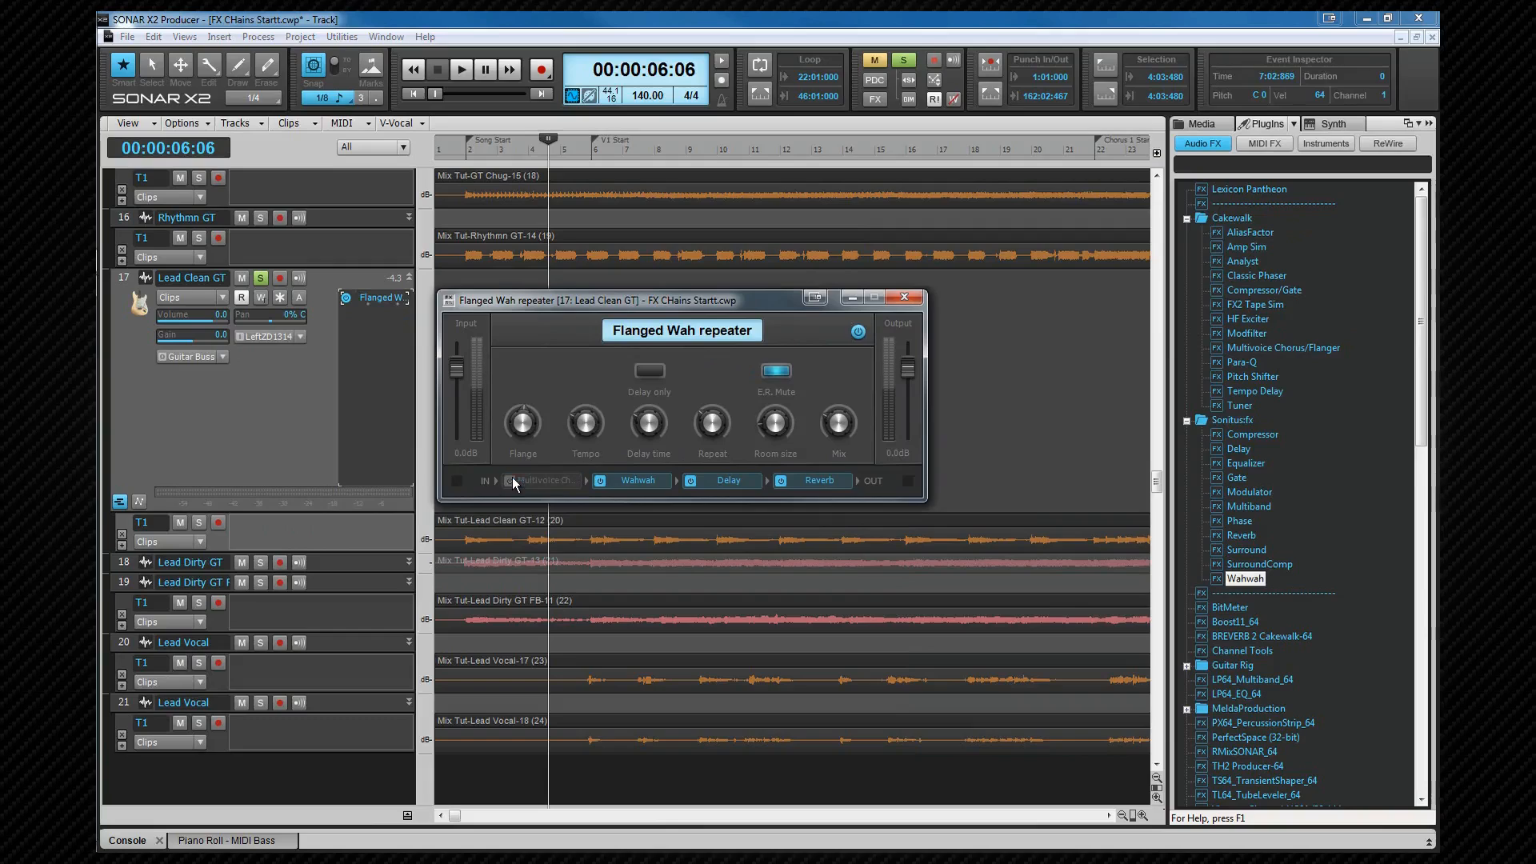
{"action": "left_click", "coordinate": [595, 479]}
{"action": "left_click", "coordinate": [512, 481]}
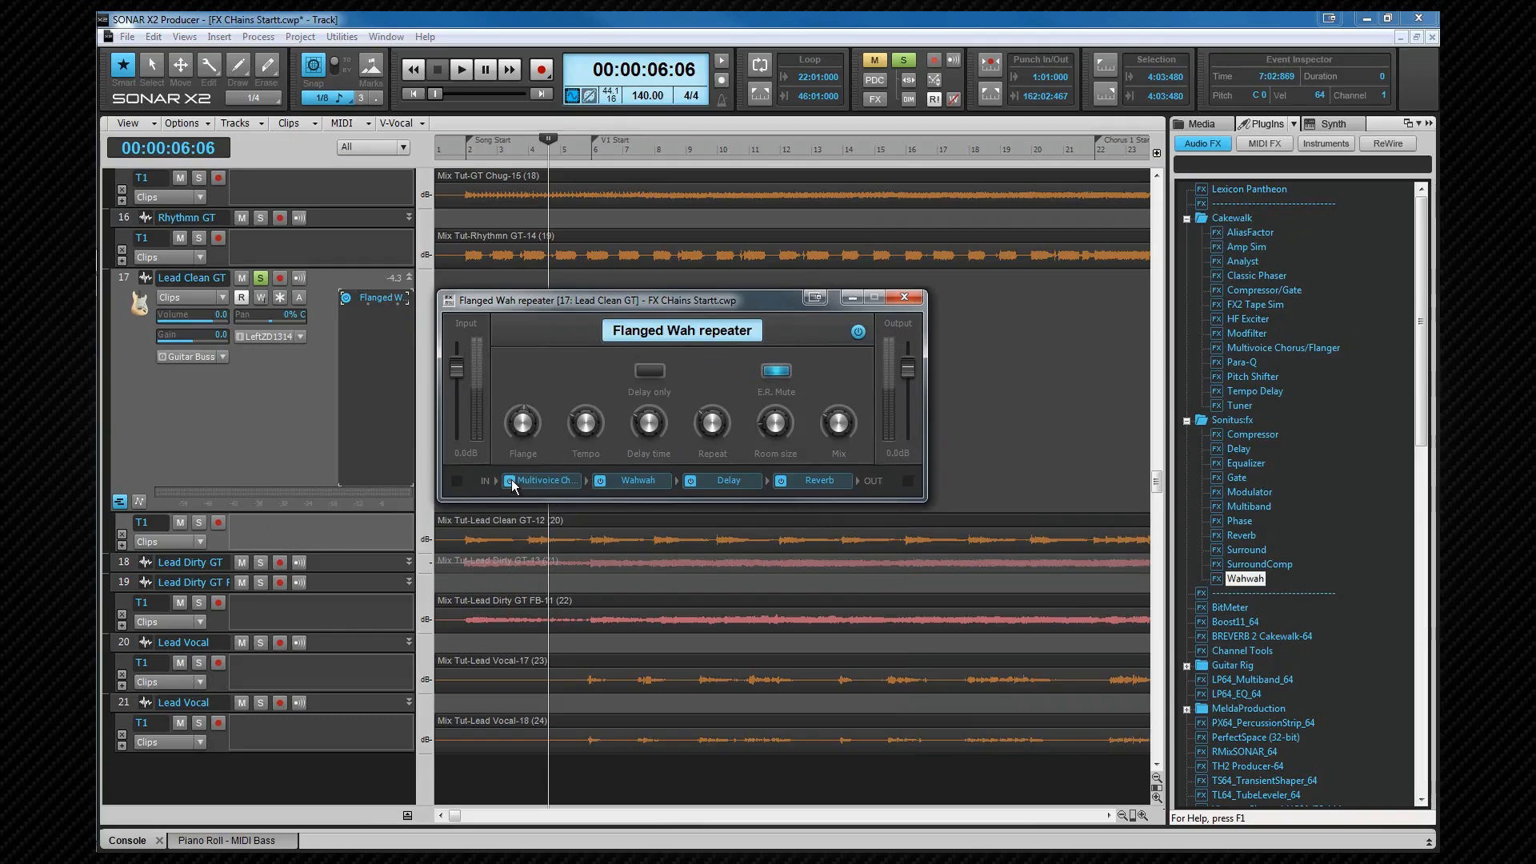